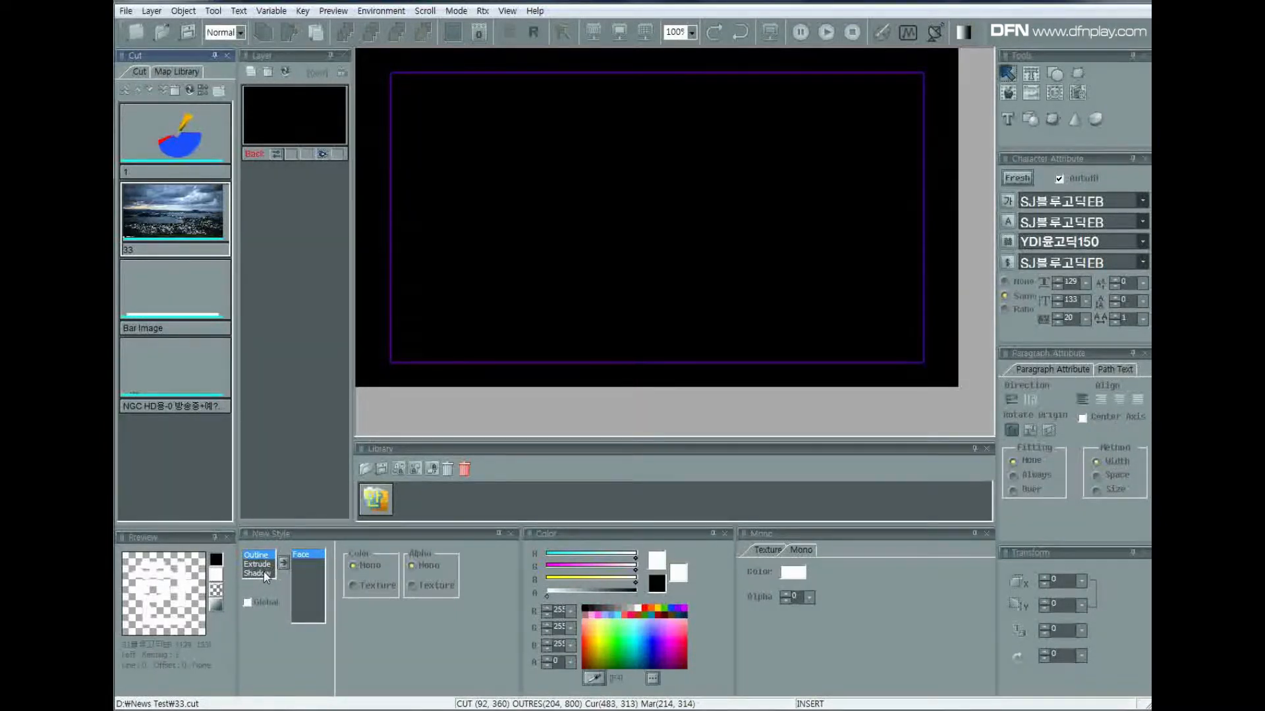
# Paste the 텍스트 text onto the canvas and recolour its face through purple and turquoise to magenta.
pyautogui.click(602, 239)
pyautogui.hotkey('ctrl', 'v')
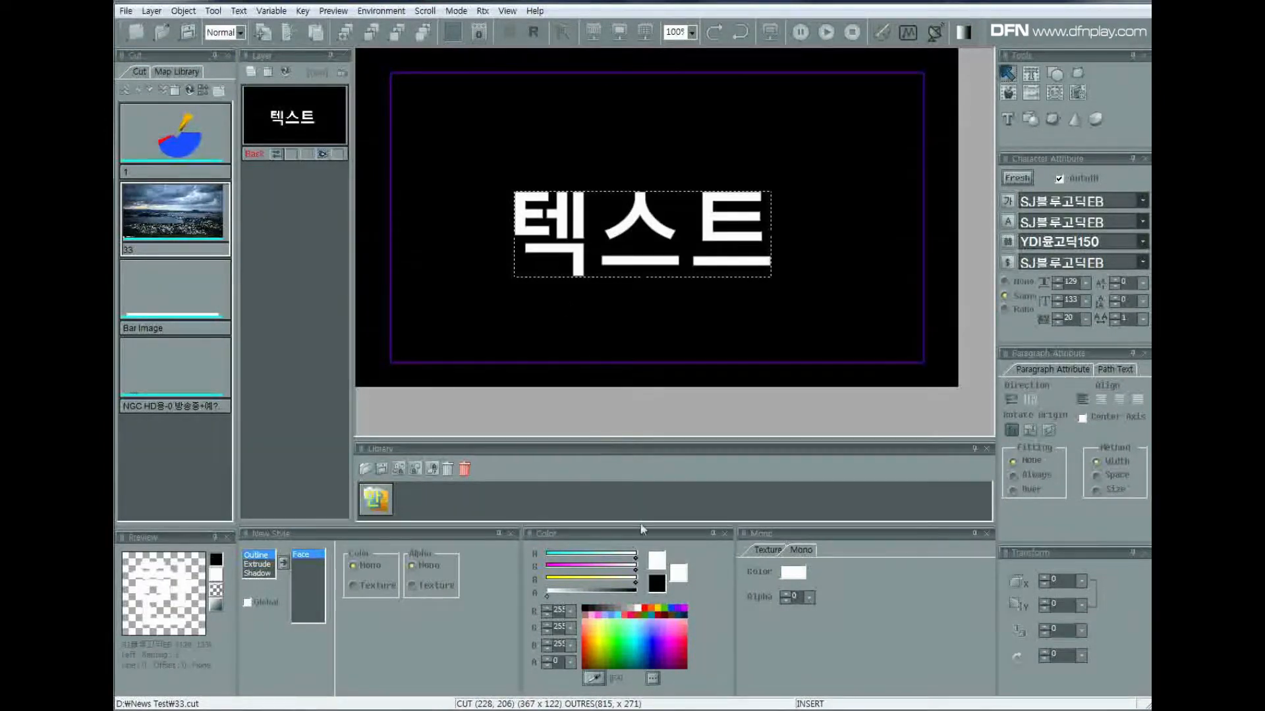
pyautogui.moveTo(667, 643)
pyautogui.mouseDown()
pyautogui.moveTo(627, 635)
pyautogui.moveTo(674, 631)
pyautogui.moveTo(659, 639)
pyautogui.mouseUp()
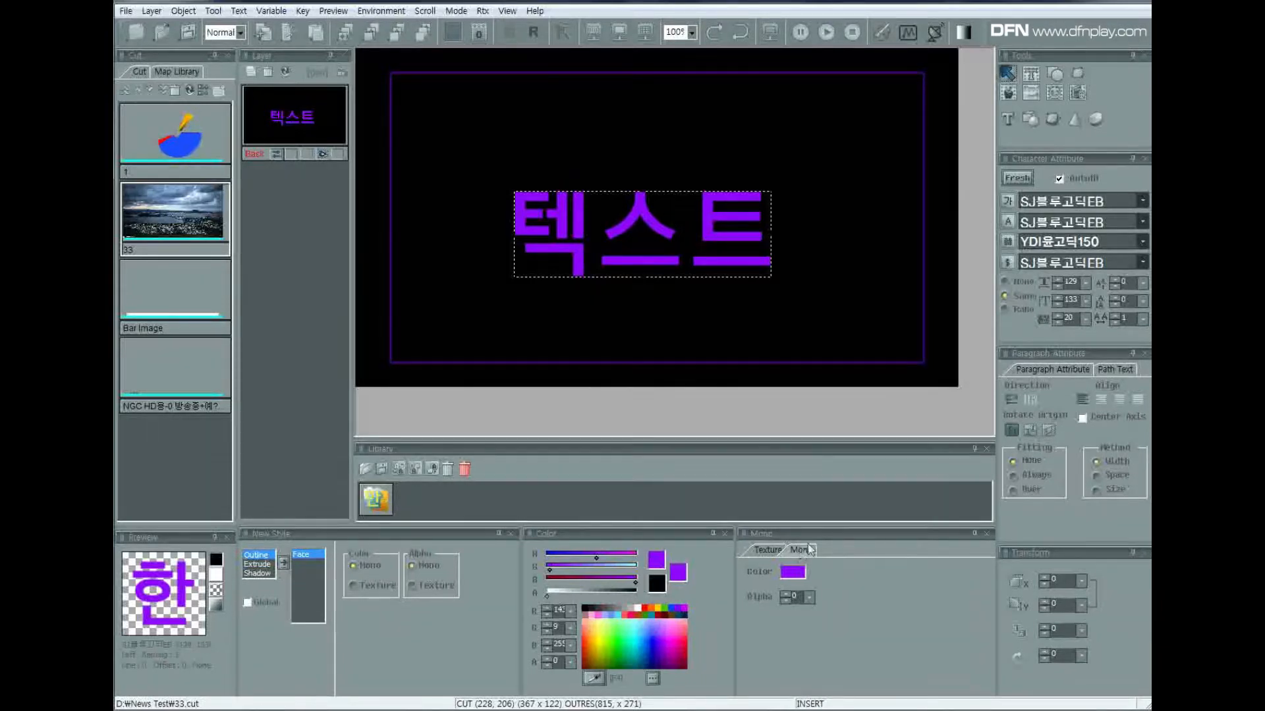
pyautogui.click(665, 649)
pyautogui.click(631, 635)
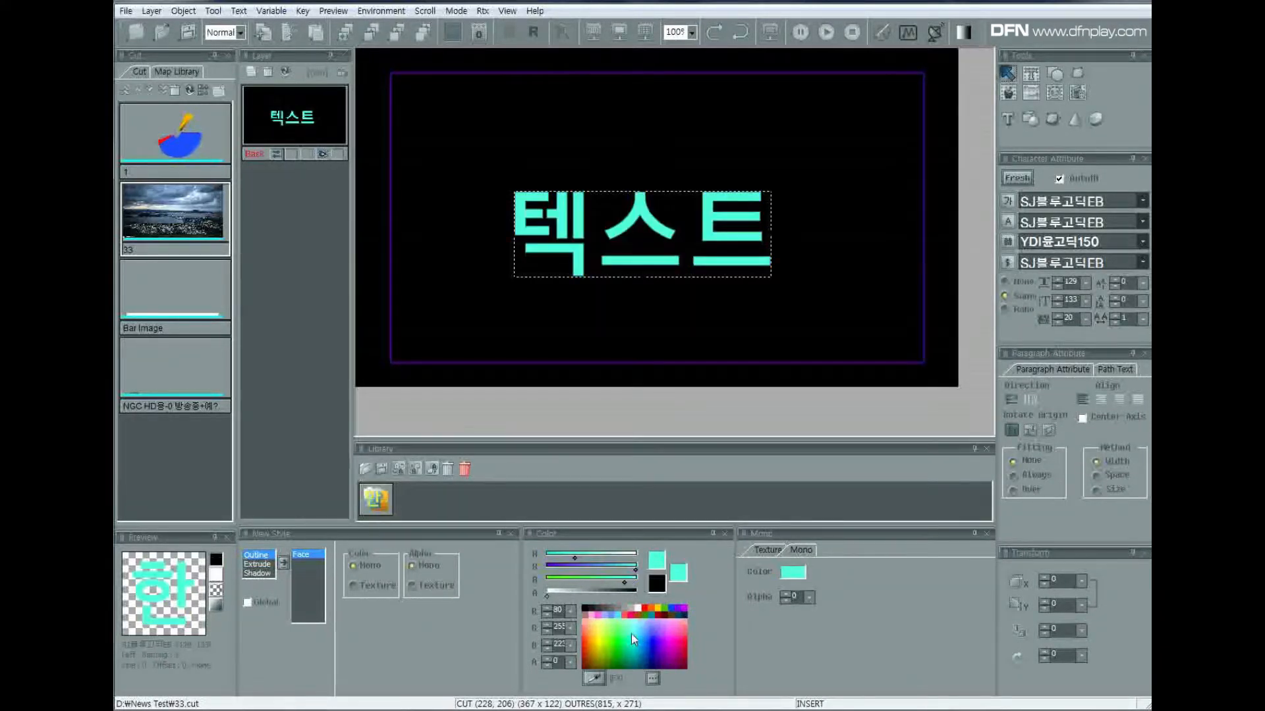
pyautogui.click(673, 638)
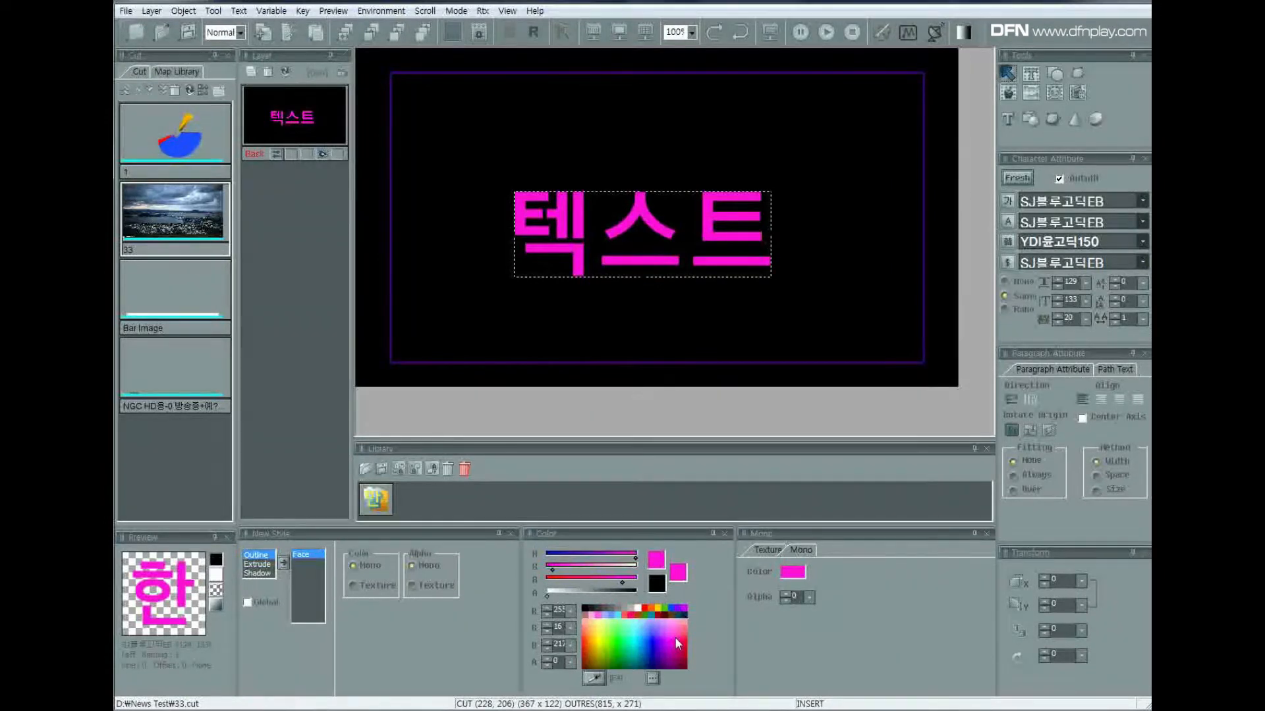
# Add an outline to the 텍스트 text, delete it, and add the outline again.
pyautogui.doubleClick(265, 557)
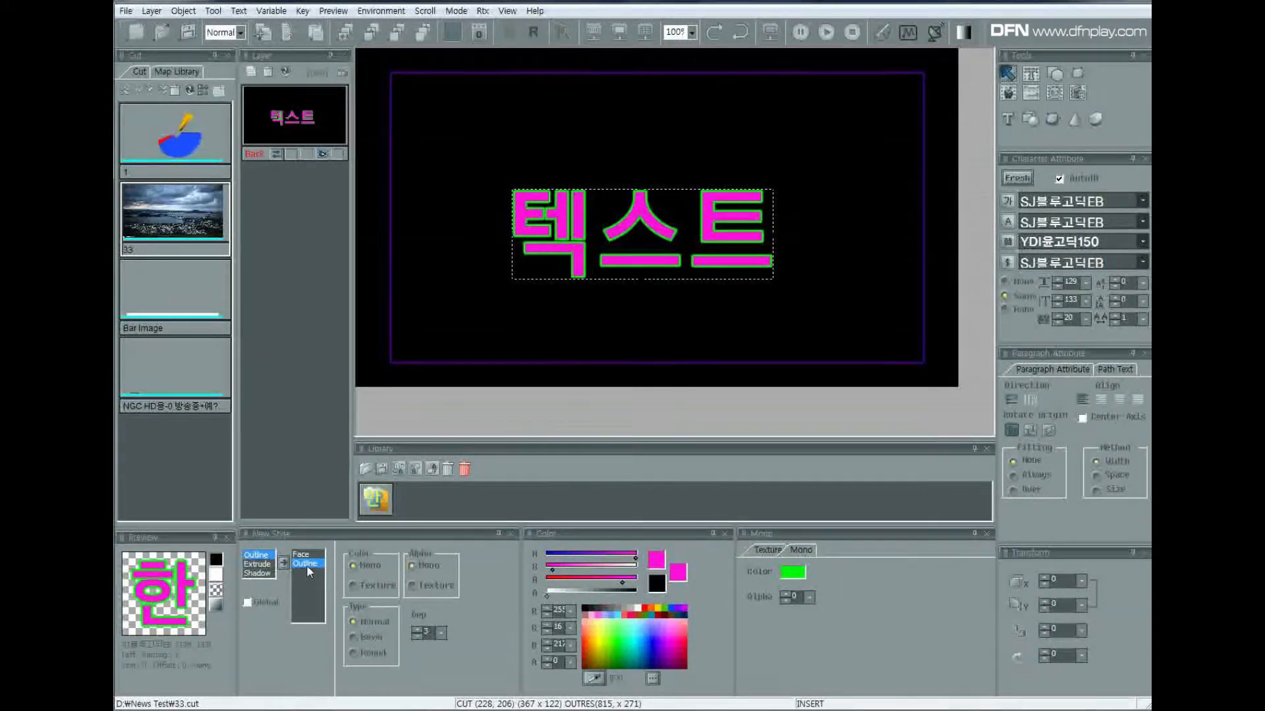
pyautogui.press('Delete')
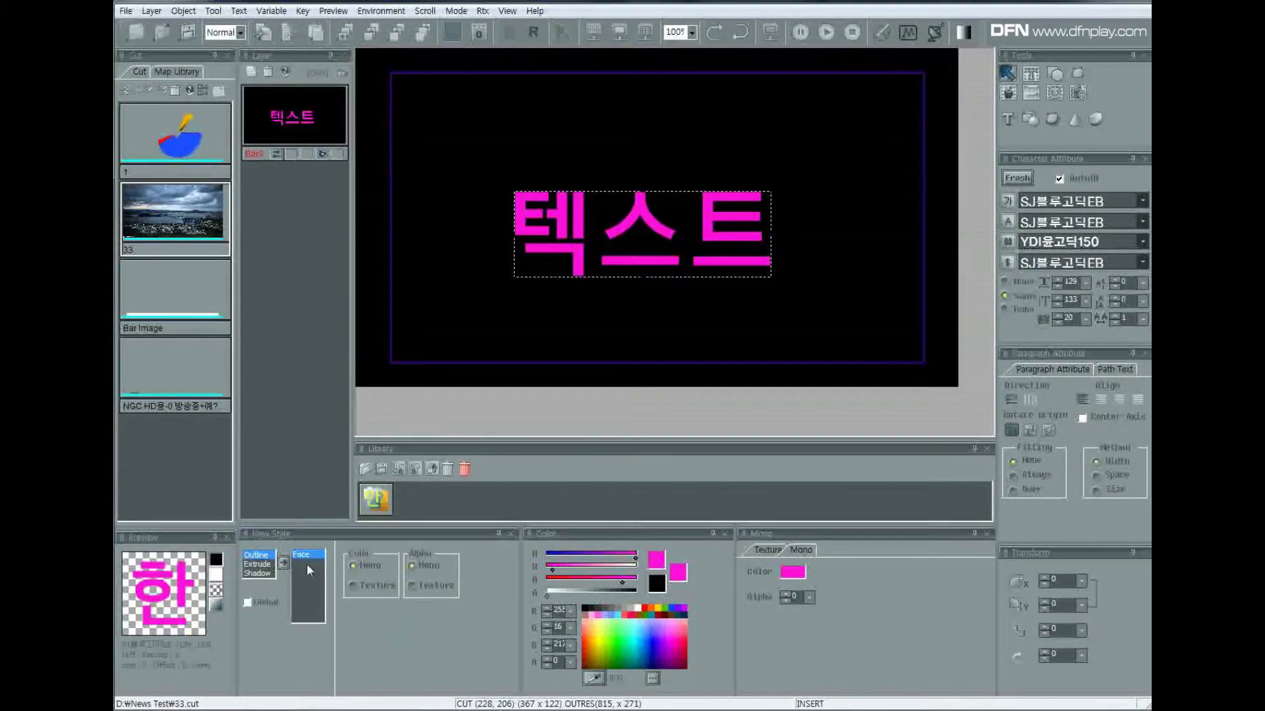
pyautogui.doubleClick(263, 555)
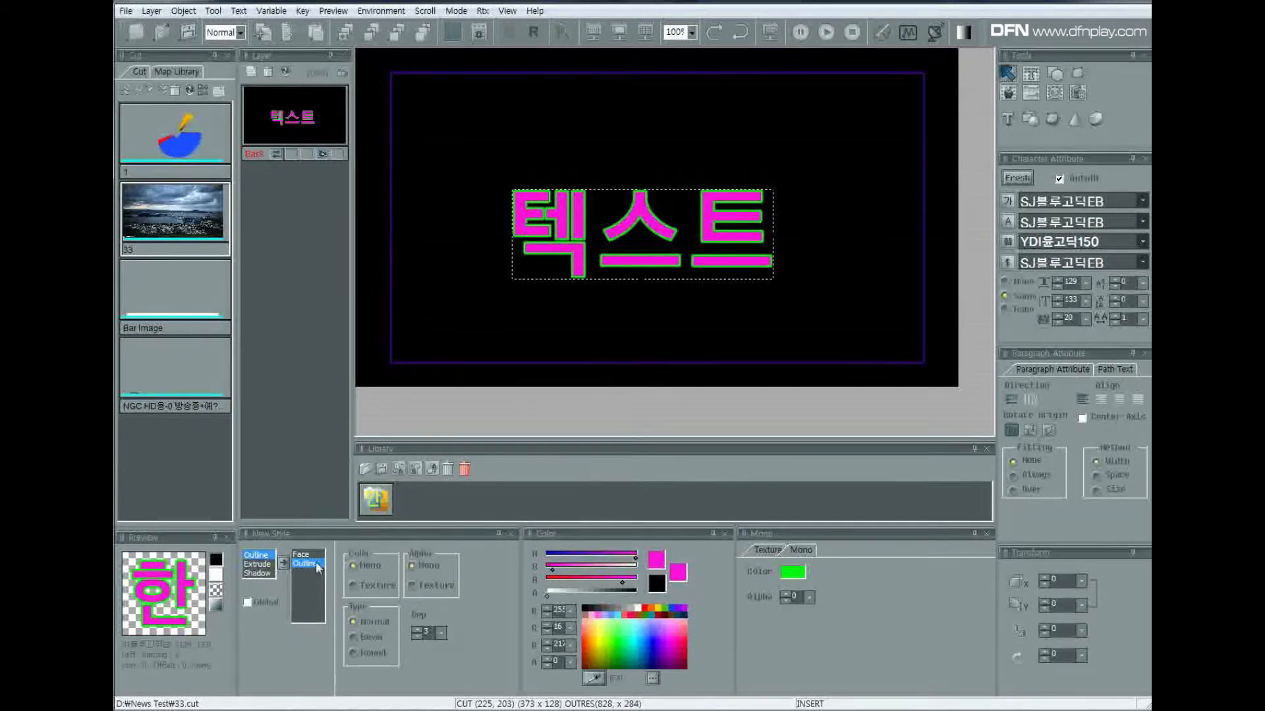
# Try several colours on the text outline, finishing with white.
pyautogui.click(615, 641)
pyautogui.click(651, 635)
pyautogui.click(684, 643)
pyautogui.click(635, 645)
pyautogui.click(604, 633)
pyautogui.click(629, 631)
pyautogui.click(637, 608)
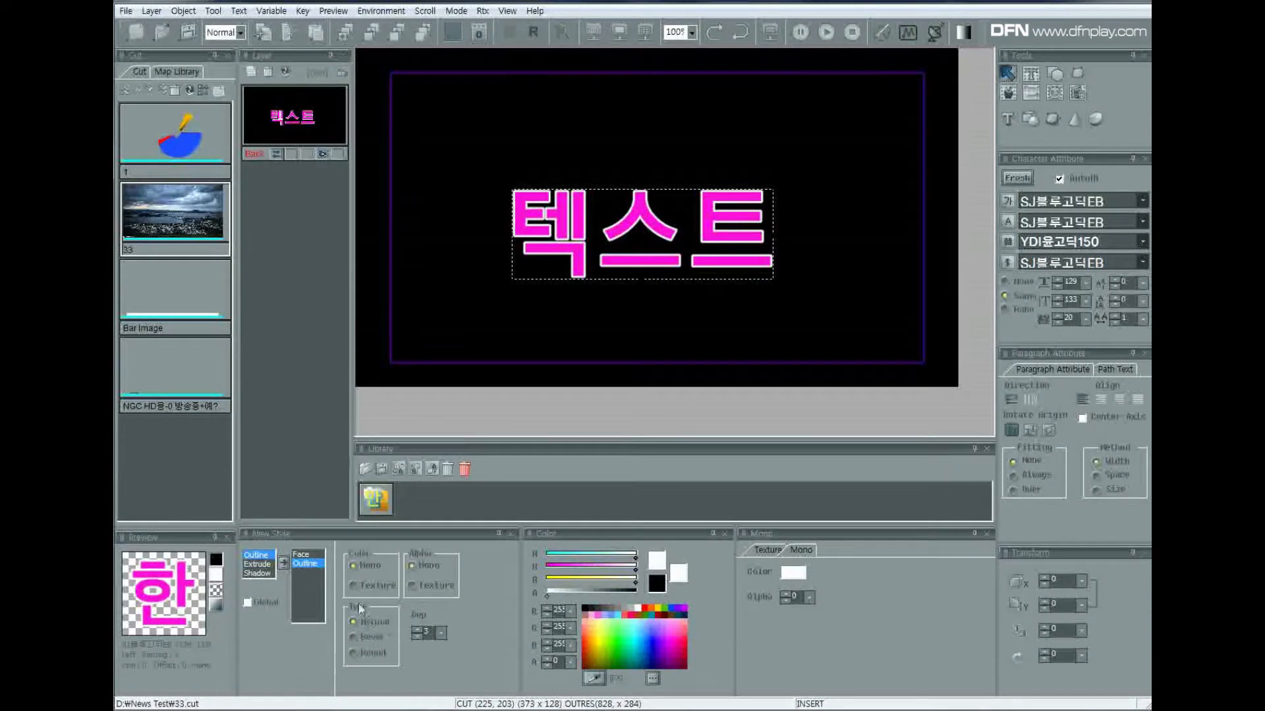
# Set the outline depth to 6 and increase it to 10.
pyautogui.click(440, 633)
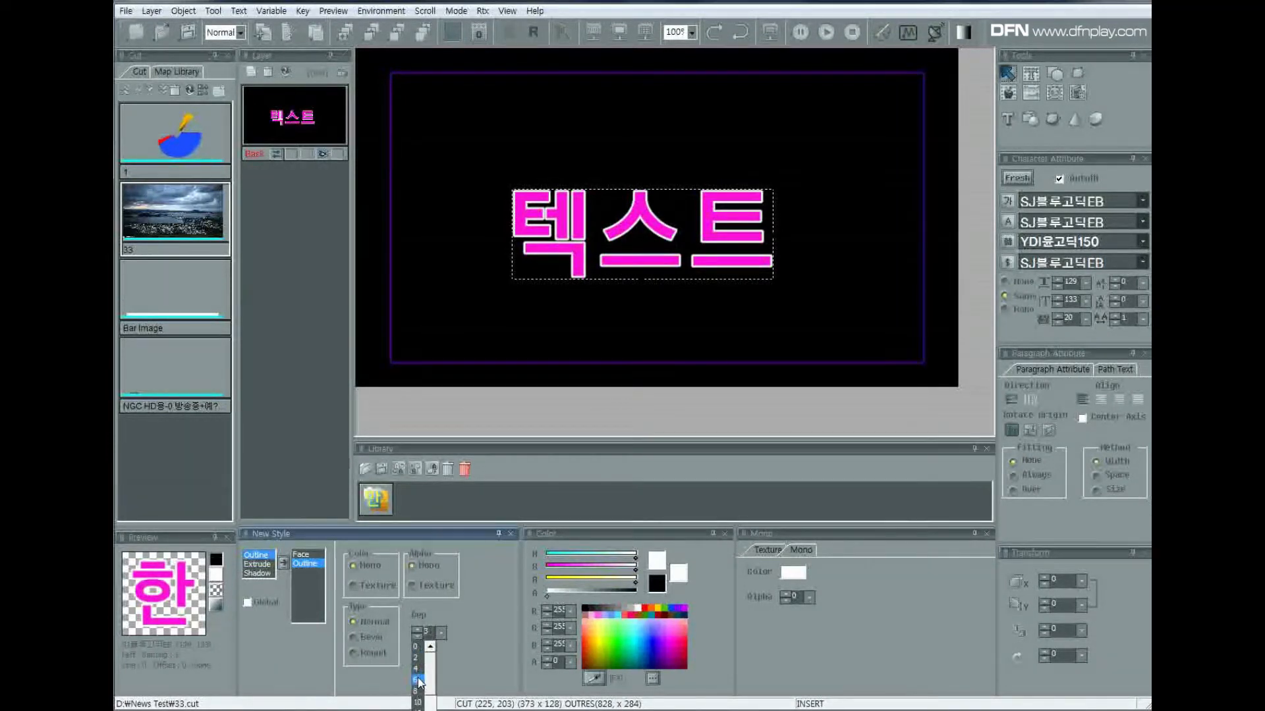
pyautogui.click(417, 680)
pyautogui.click(440, 634)
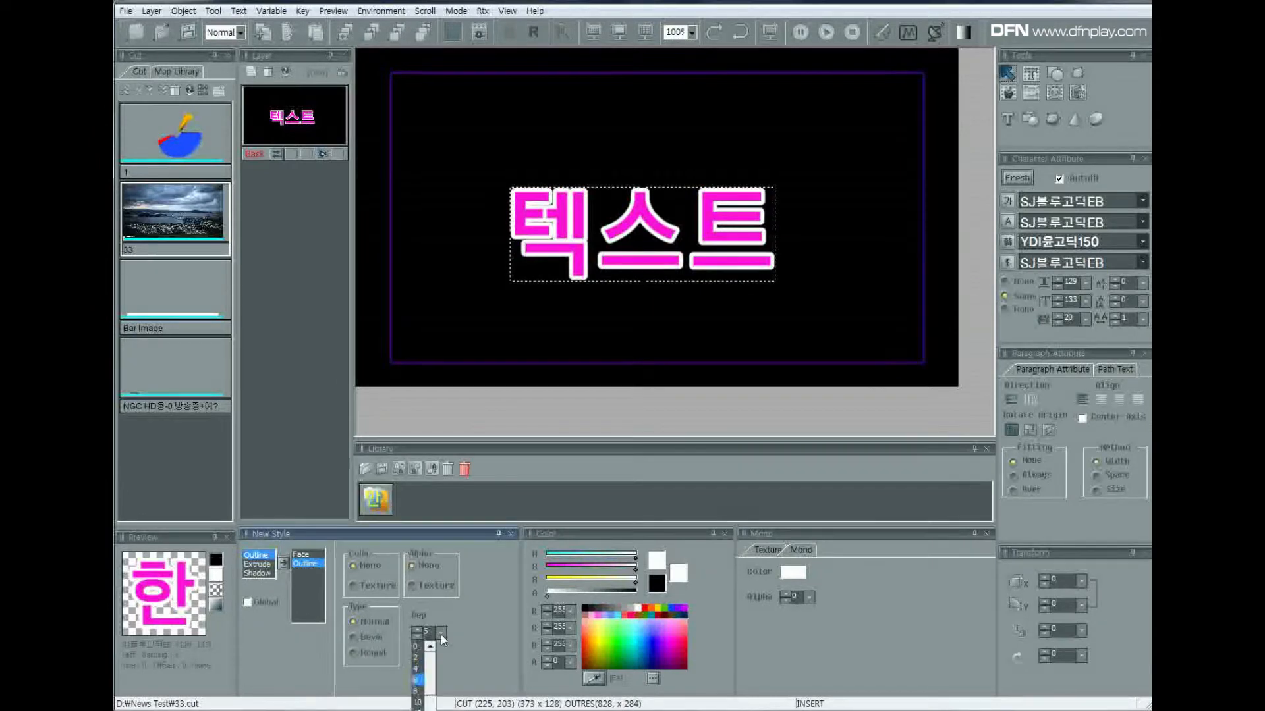
pyautogui.click(419, 699)
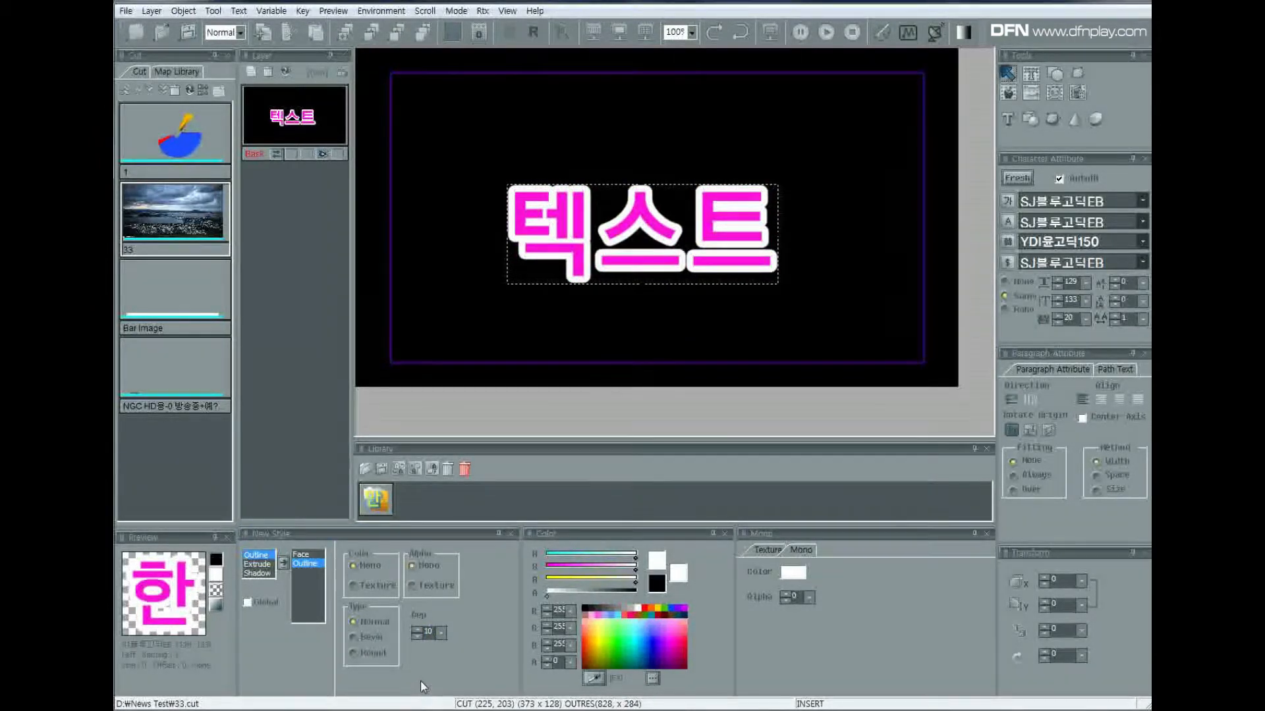
# Try the Bevel outline type with depths 2 and 8, and return the type to Normal at depth 8.
pyautogui.click(353, 637)
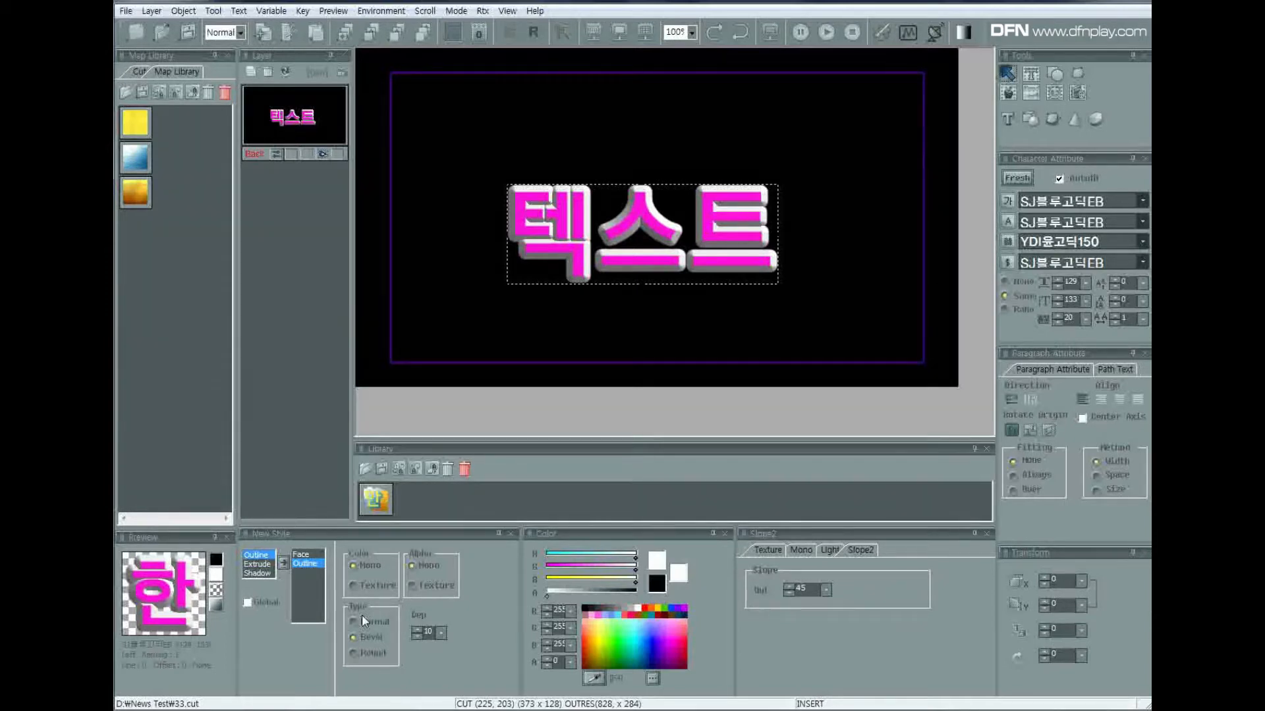
pyautogui.click(440, 635)
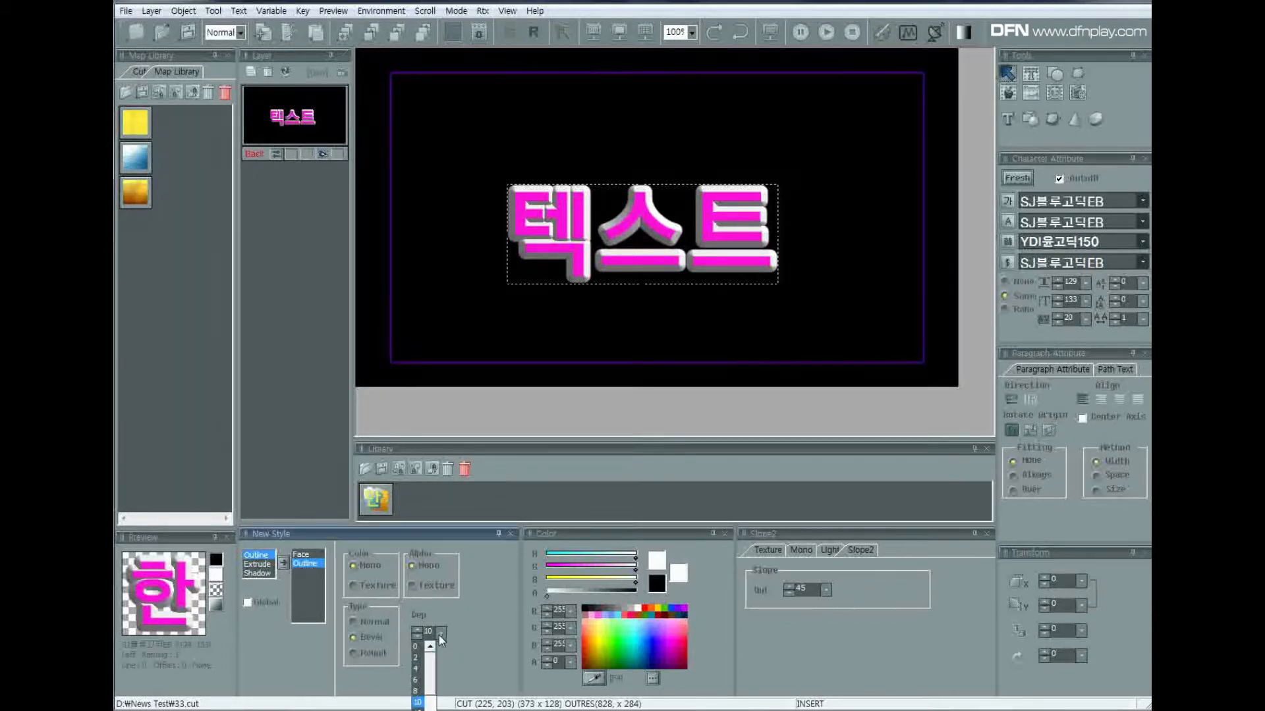
pyautogui.click(421, 656)
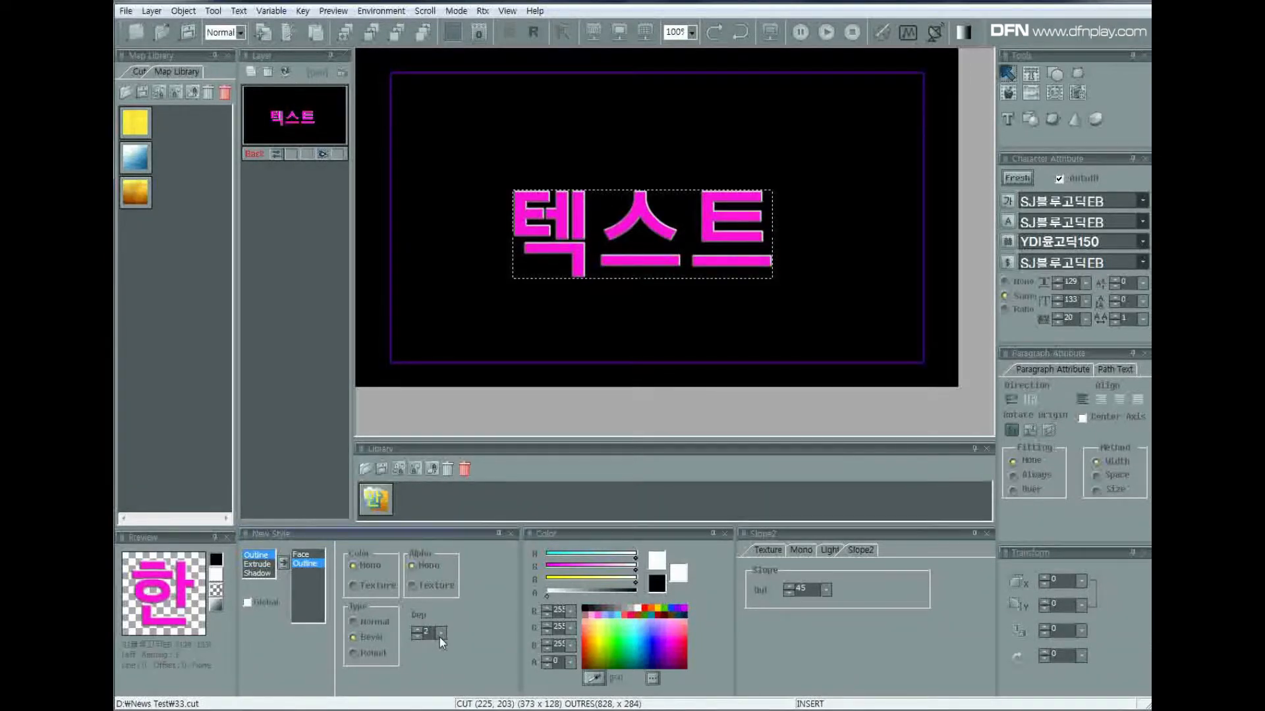
pyautogui.click(440, 635)
pyautogui.click(417, 685)
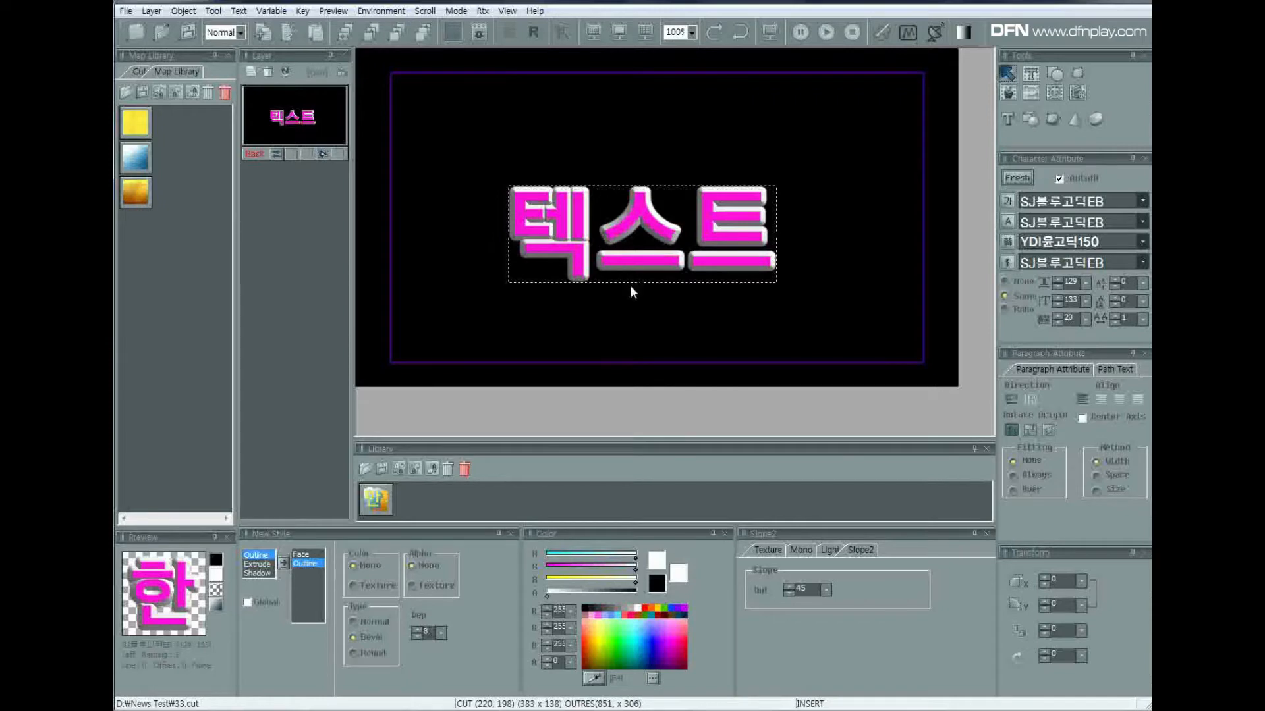
pyautogui.click(353, 621)
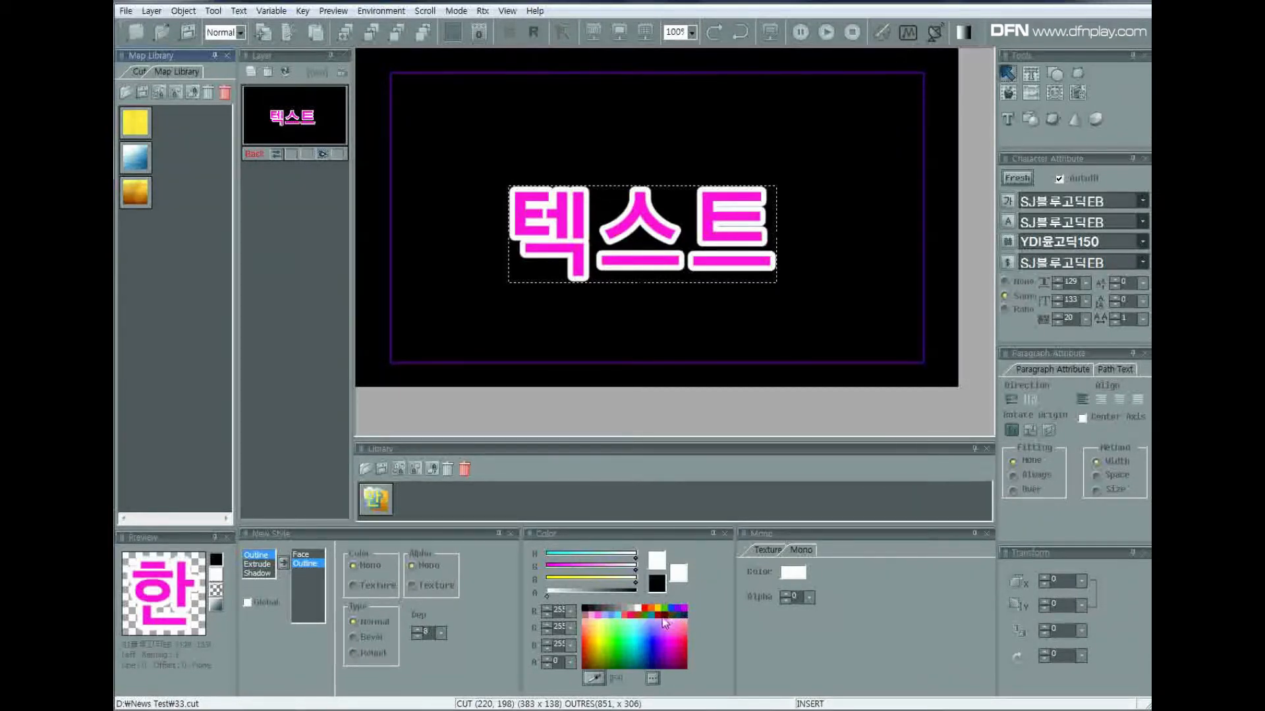
# Make the text face fully transparent with alpha 255 and nudge the text slightly on the canvas.
pyautogui.click(314, 554)
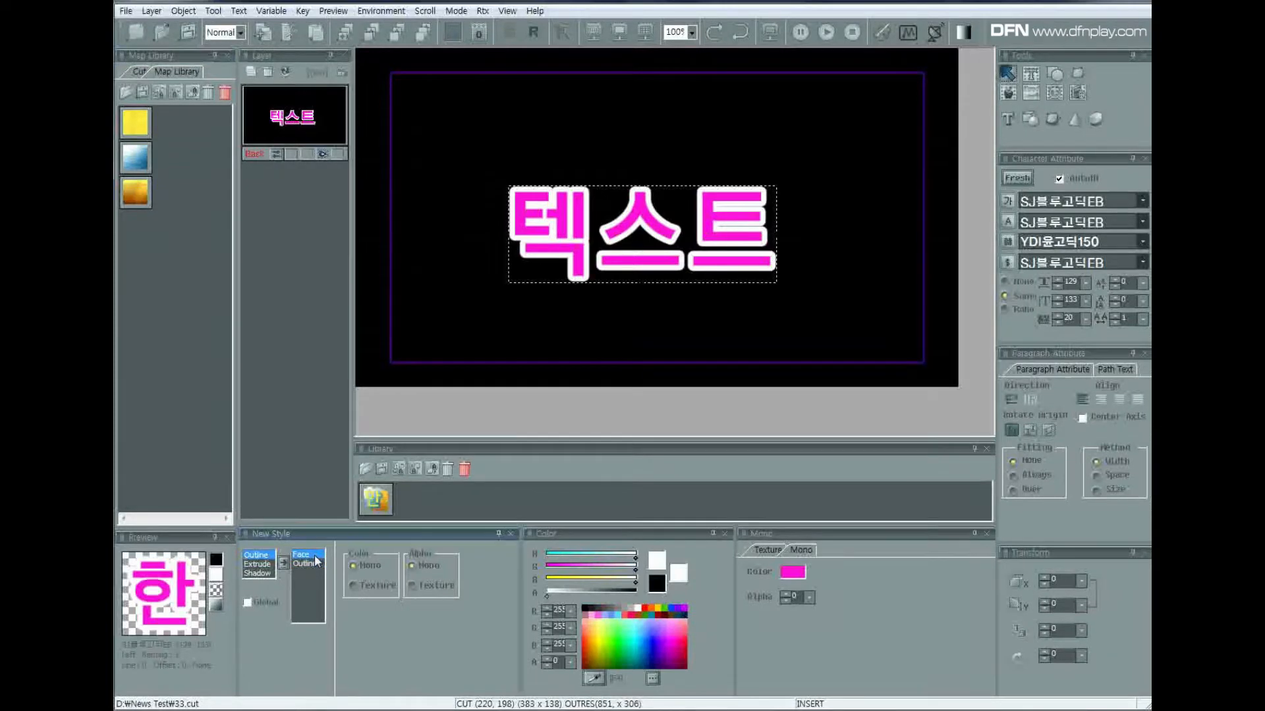
pyautogui.click(809, 597)
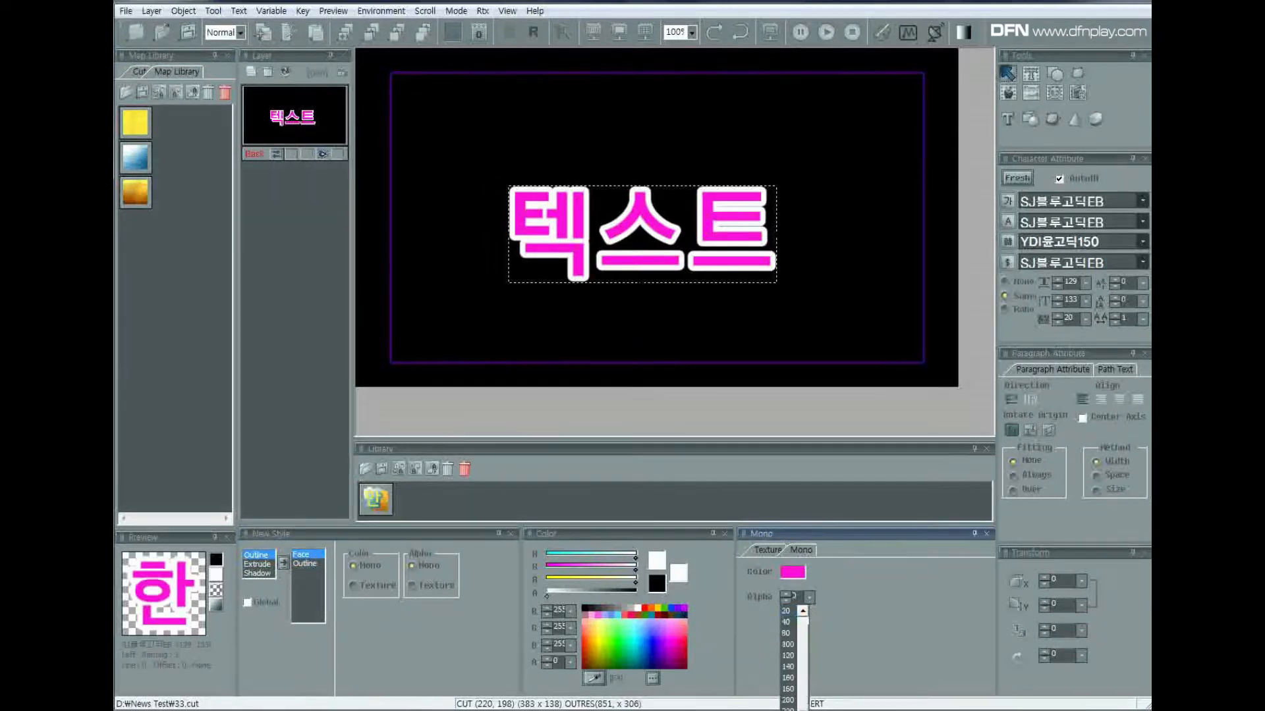
pyautogui.click(789, 710)
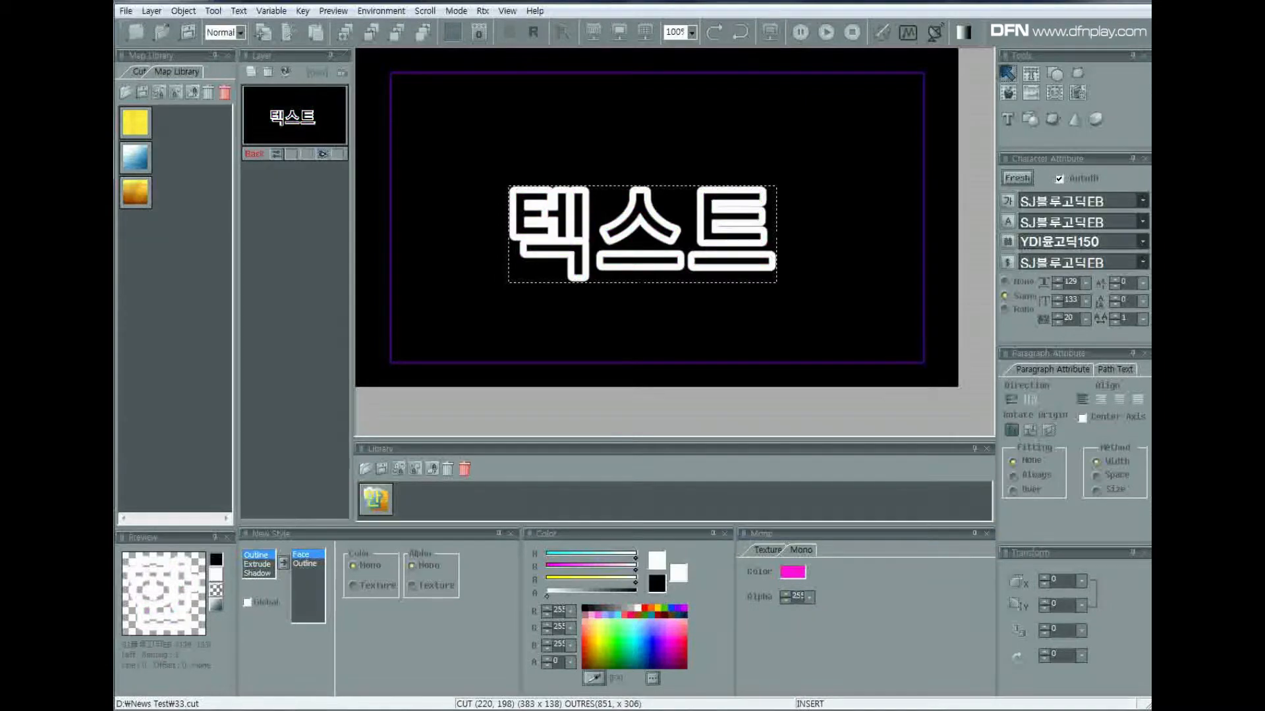
pyautogui.moveTo(754, 236); pyautogui.dragTo(763, 240)
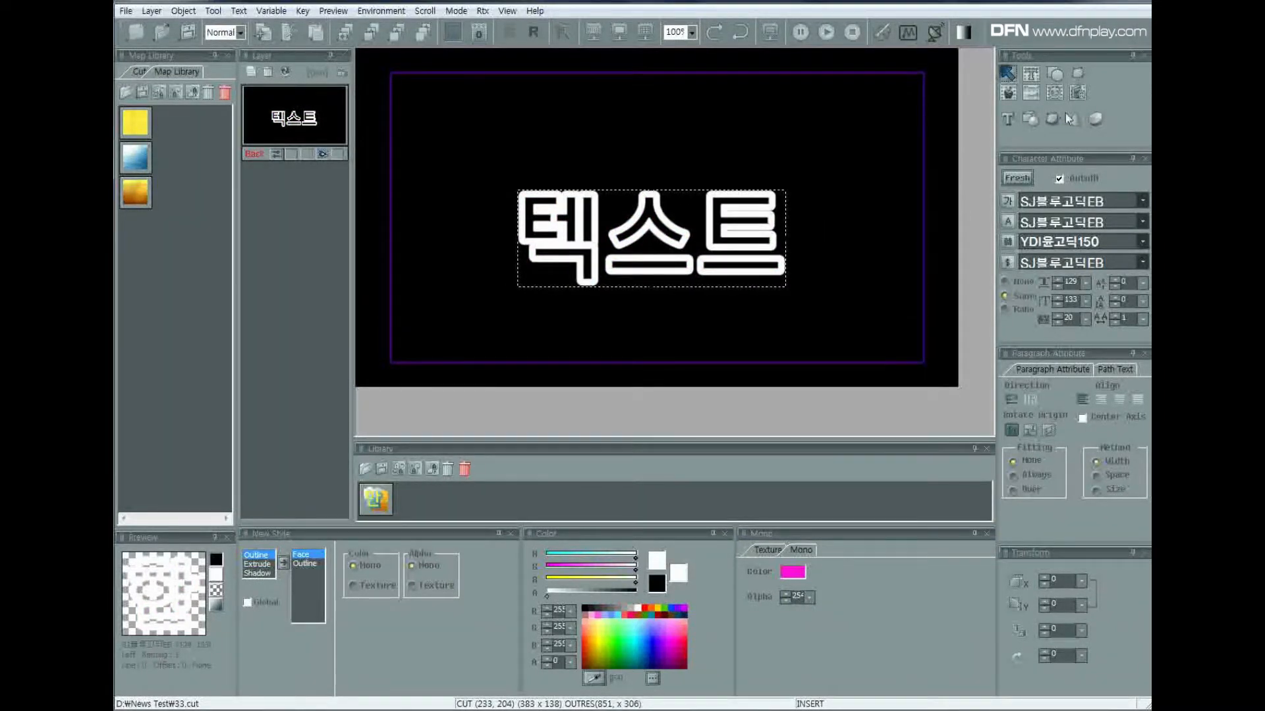
# Enable the Map background so the photo shows behind the hollow text, and reselect the text.
pyautogui.click(1034, 98)
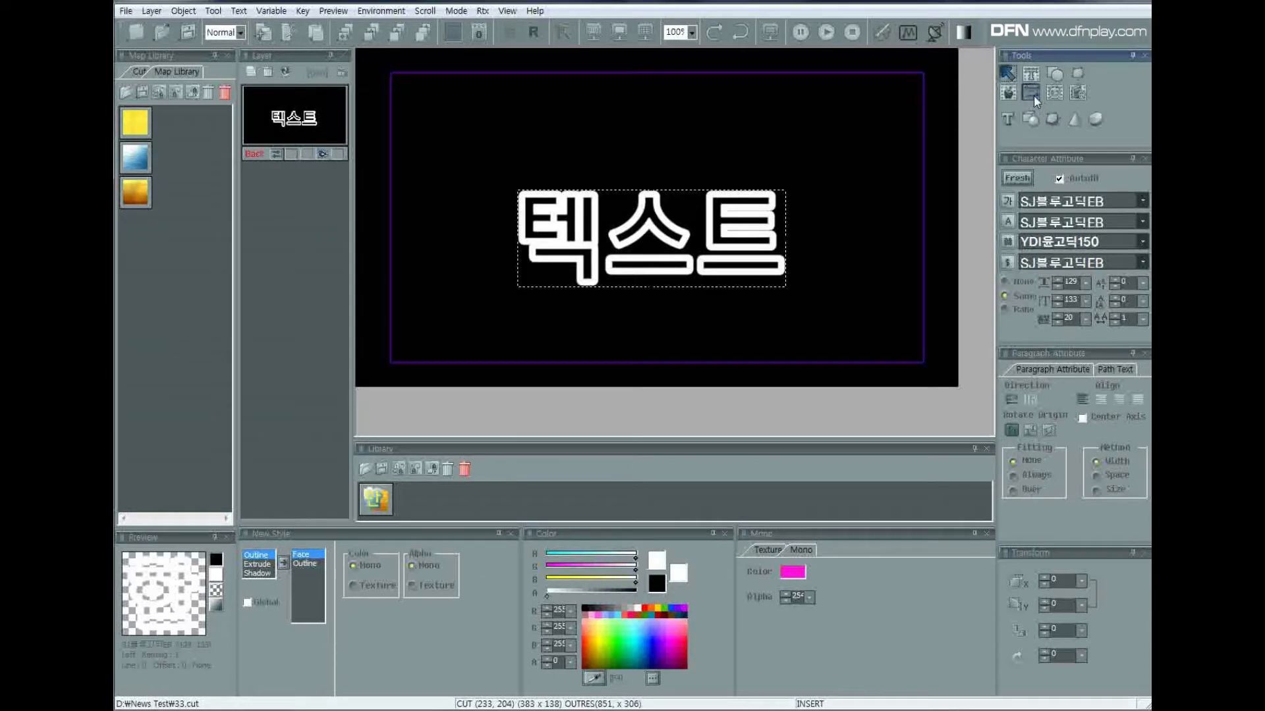
pyautogui.click(1023, 311)
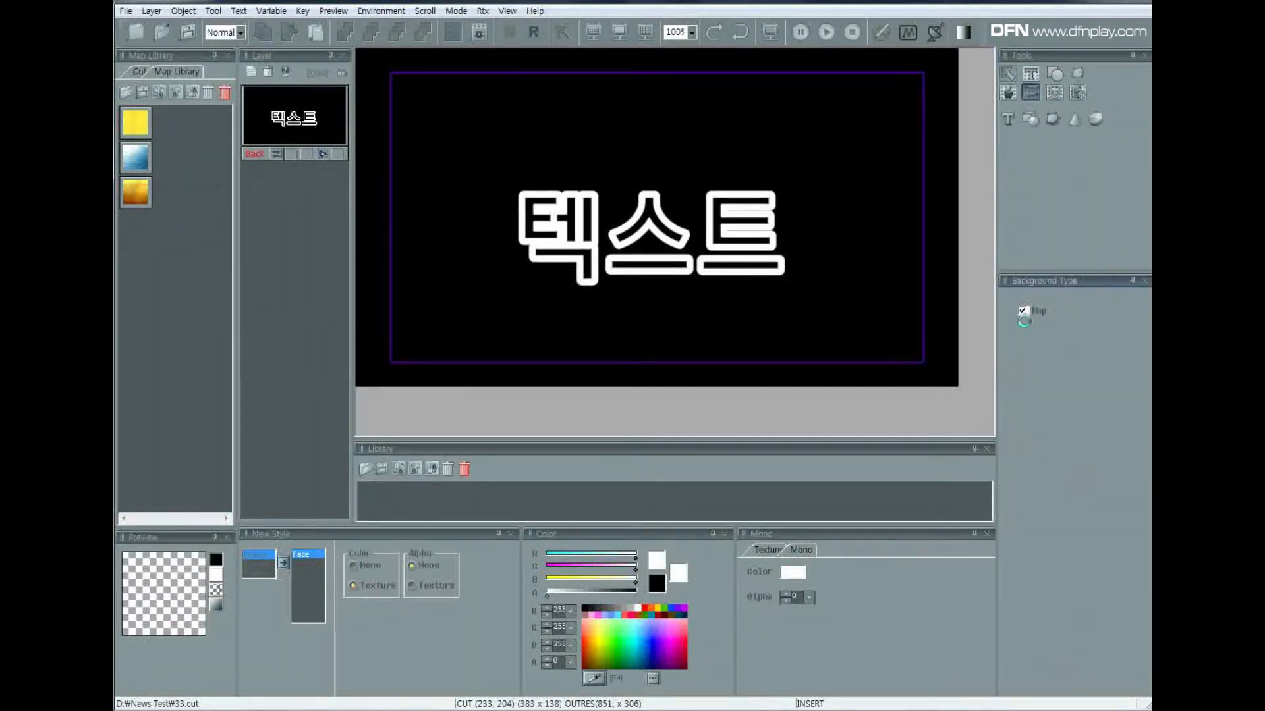
pyautogui.rightClick(626, 267)
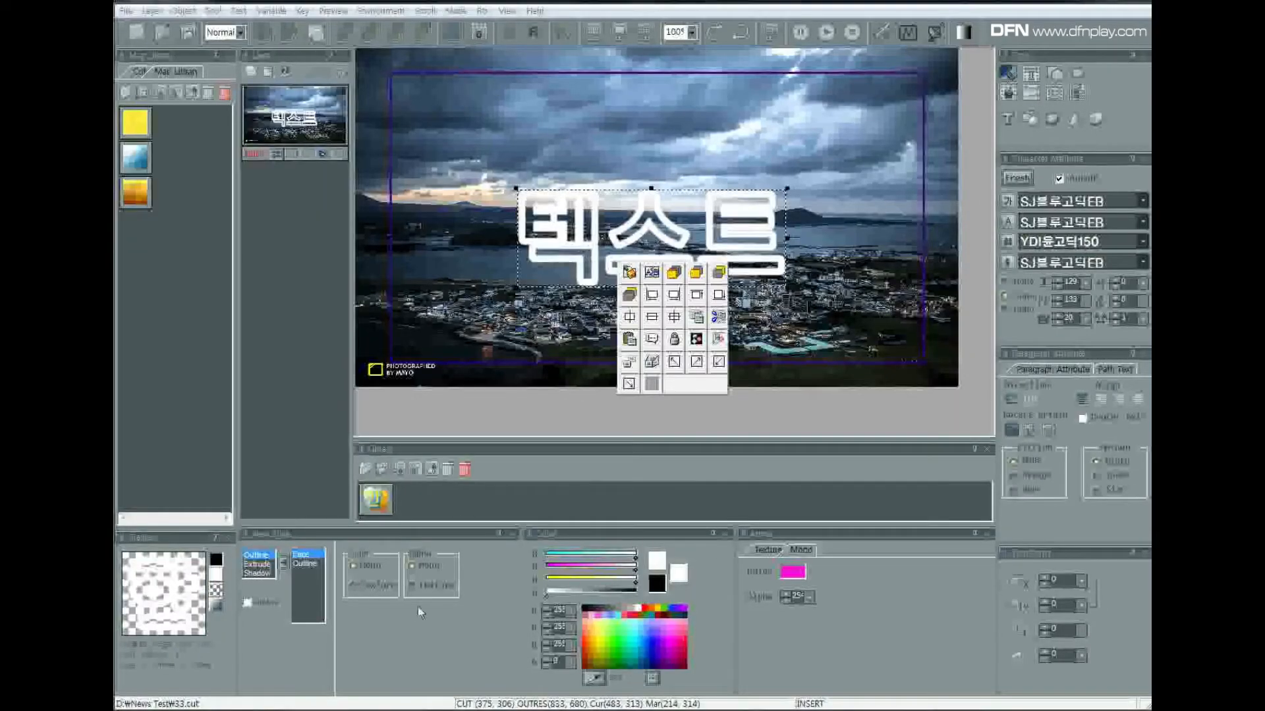
# Set the outline depth to 4 and move the text up over the clouds in the photo.
pyautogui.click(305, 563)
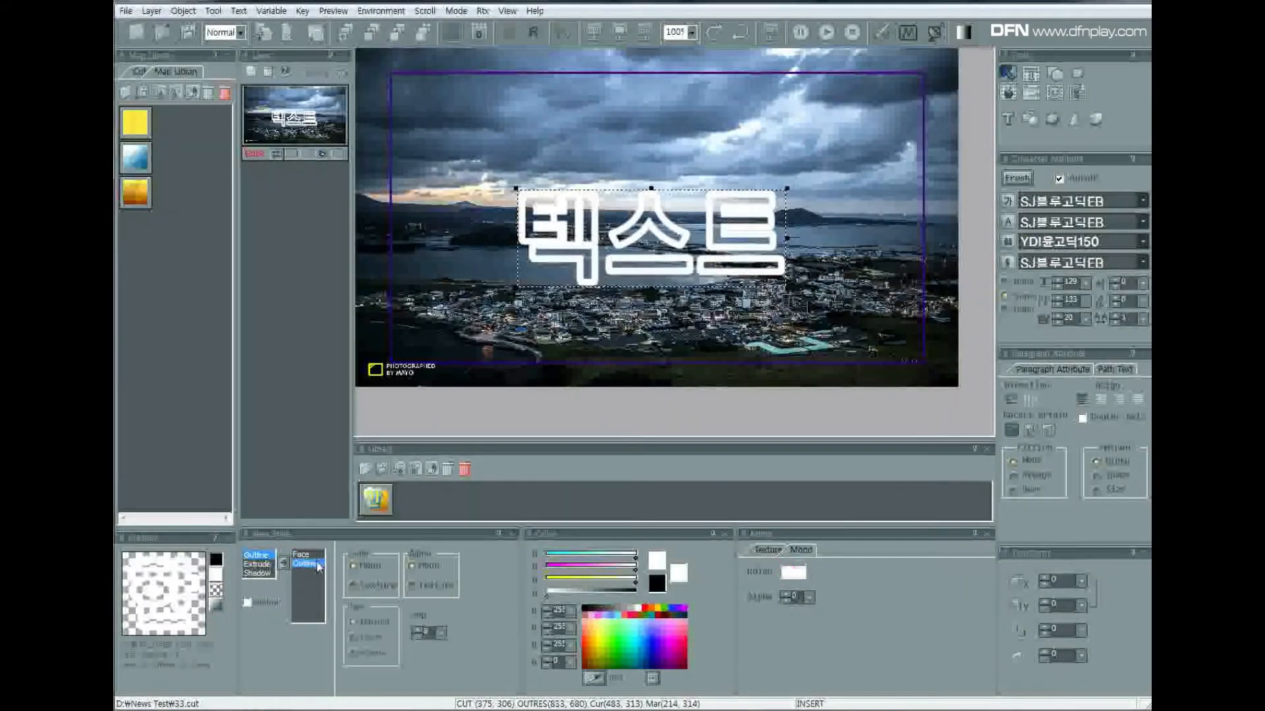
pyautogui.click(442, 634)
pyautogui.click(421, 671)
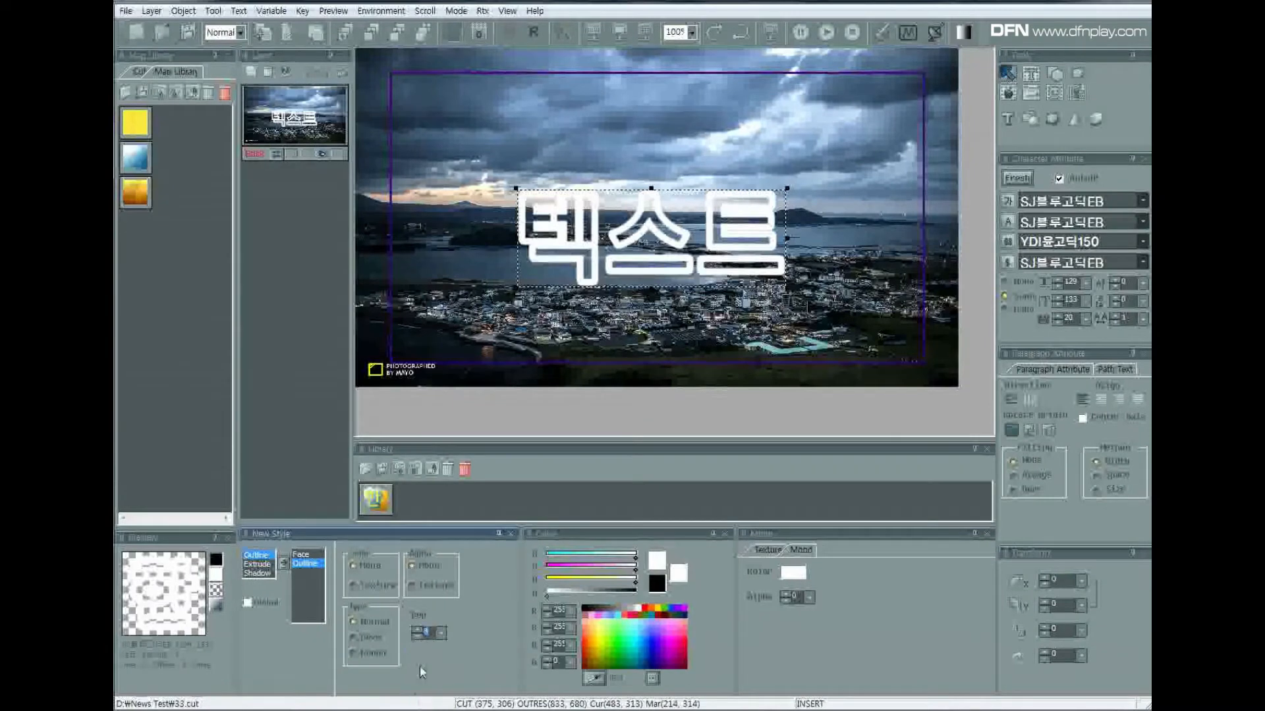
pyautogui.moveTo(645, 250); pyautogui.dragTo(559, 161)
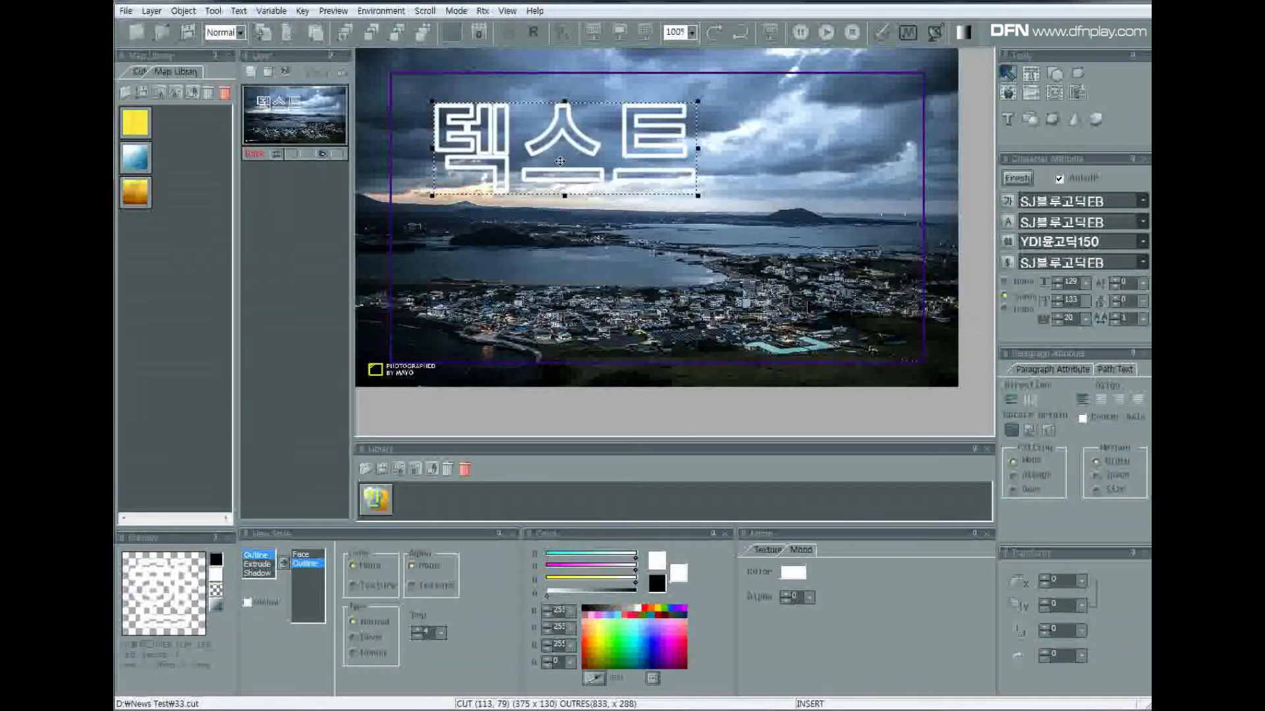
# Disable the Map background and move the text back down to just below the middle of the canvas.
pyautogui.click(1031, 93)
pyautogui.click(1024, 312)
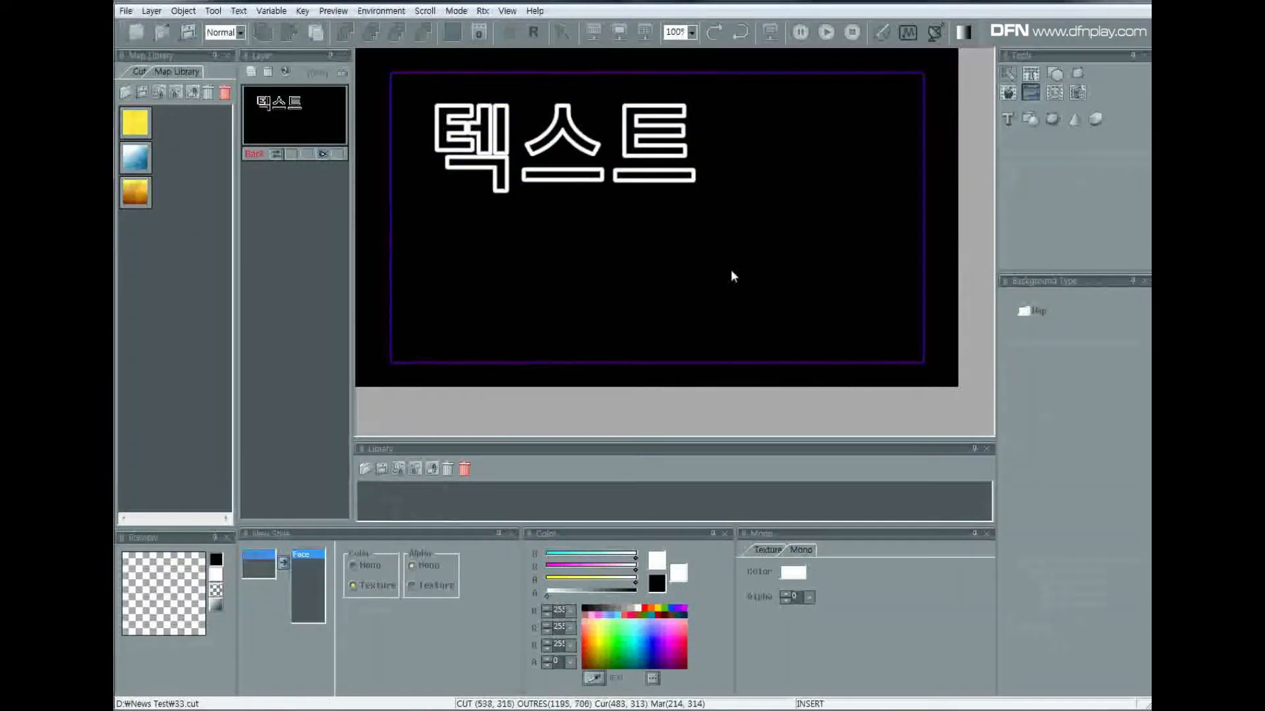
pyautogui.click(512, 148)
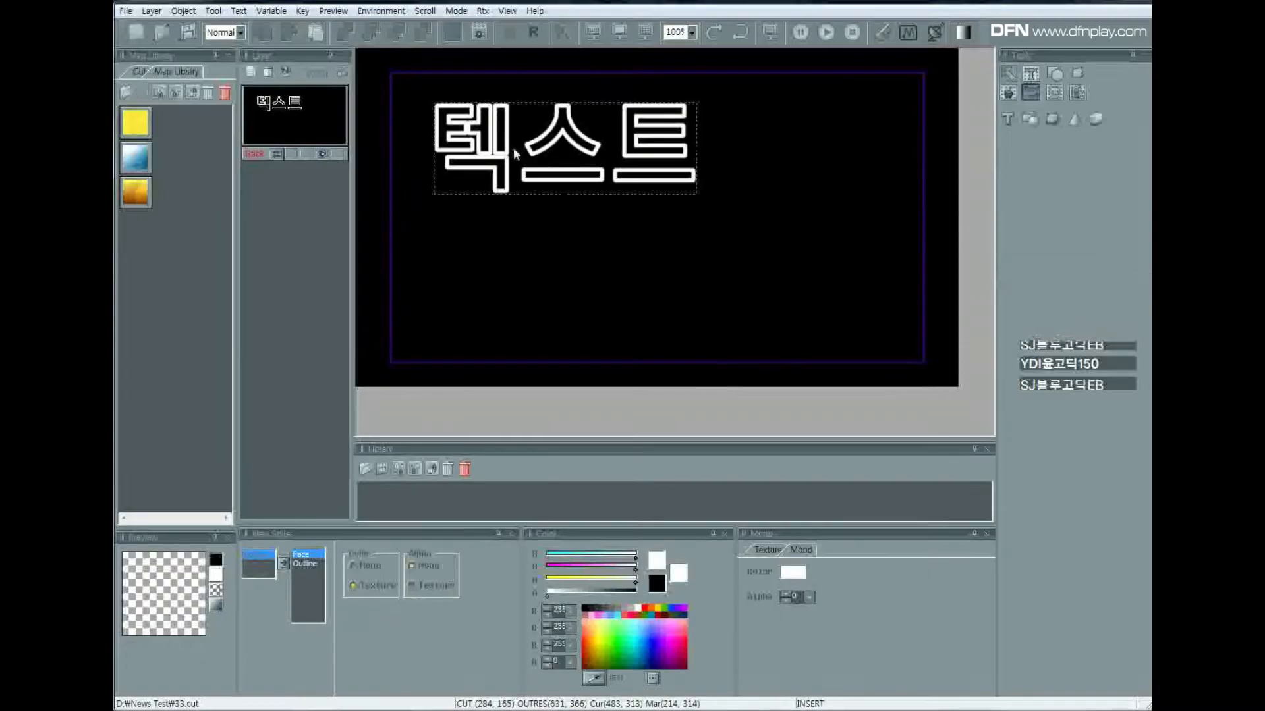
pyautogui.moveTo(599, 175); pyautogui.dragTo(666, 289)
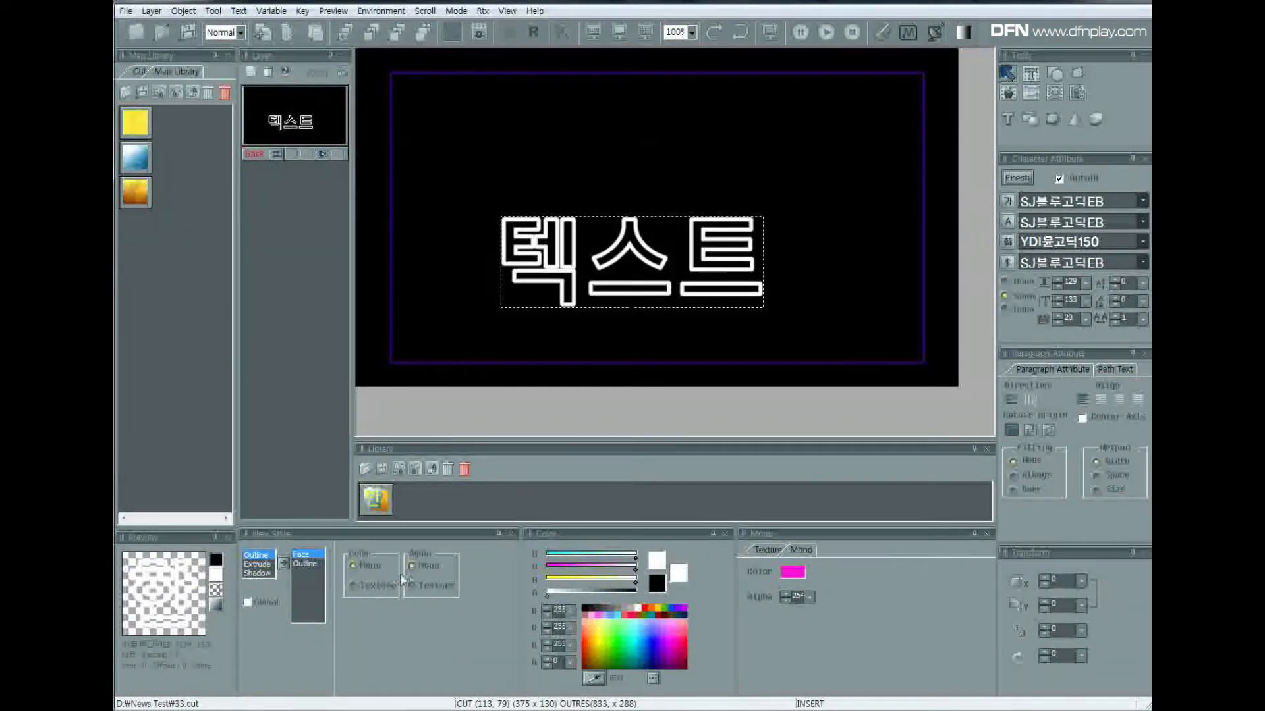
# Restore the magenta text face by setting its alpha to 0.
pyautogui.click(810, 598)
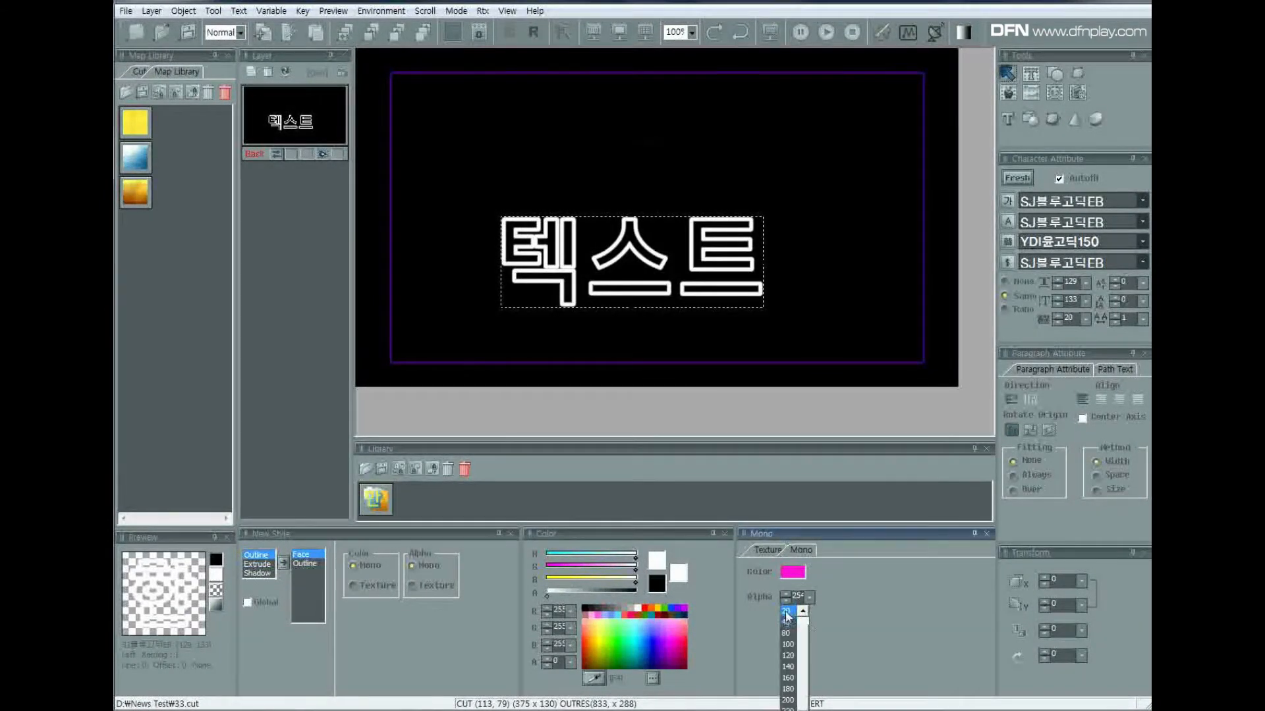
pyautogui.click(803, 612)
pyautogui.click(787, 611)
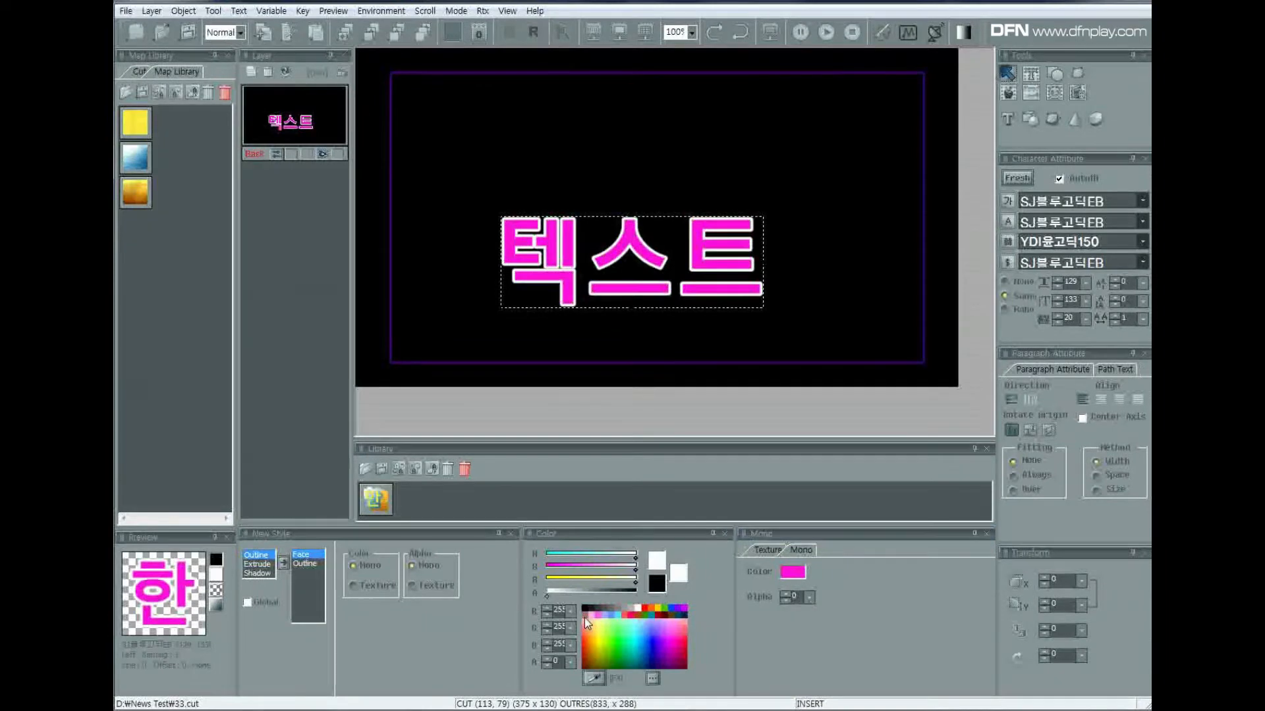
# Set the text outline's depth to 8 and its alpha to 140.
pyautogui.click(311, 563)
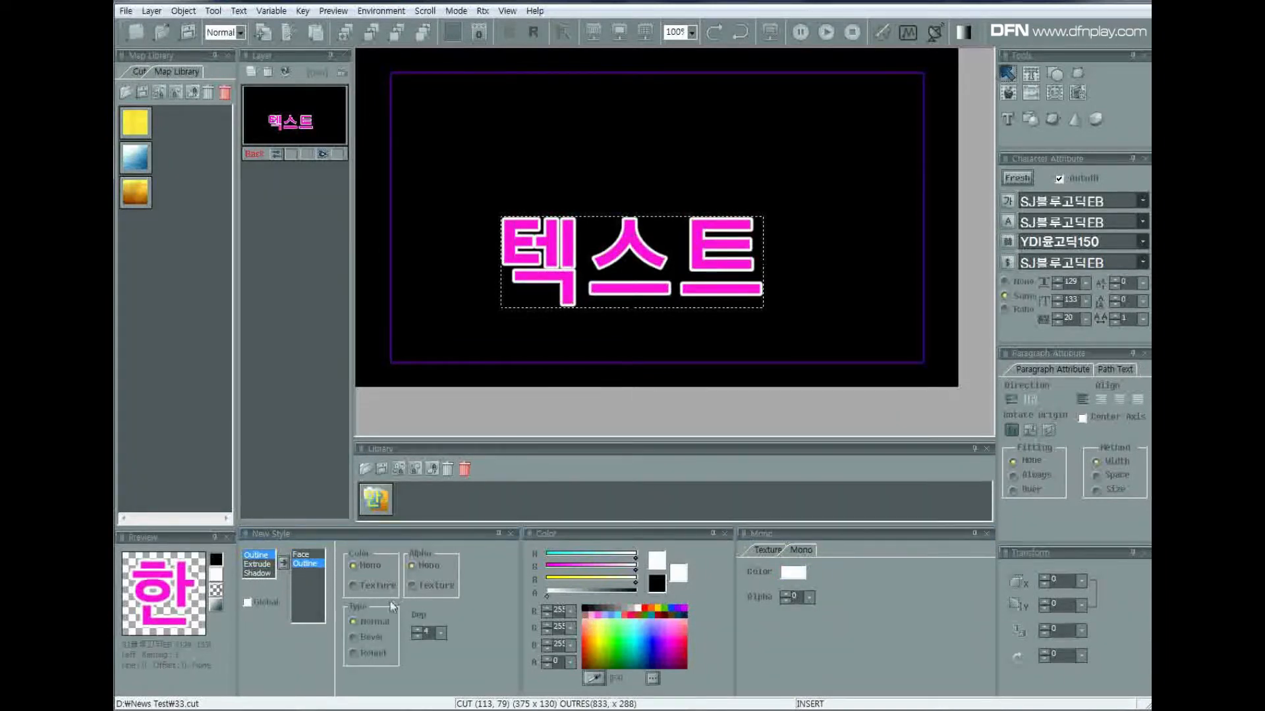
pyautogui.click(440, 633)
pyautogui.click(421, 691)
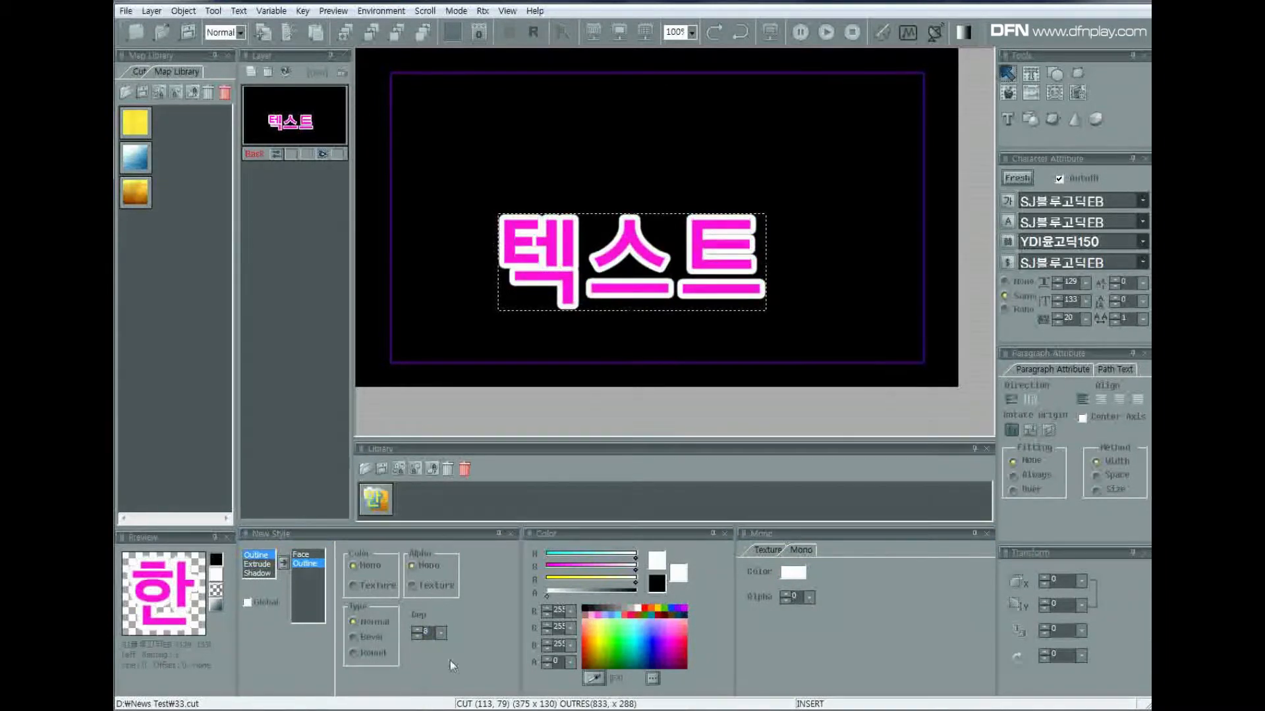
pyautogui.click(807, 597)
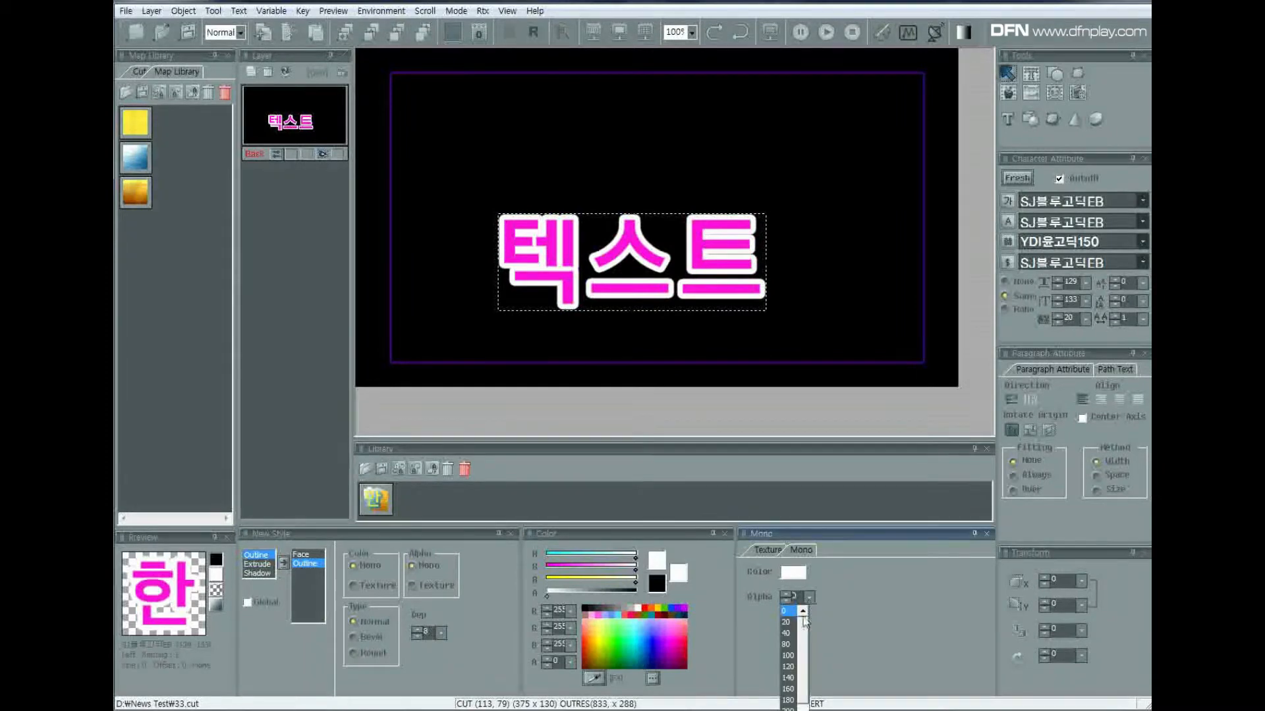
pyautogui.click(790, 678)
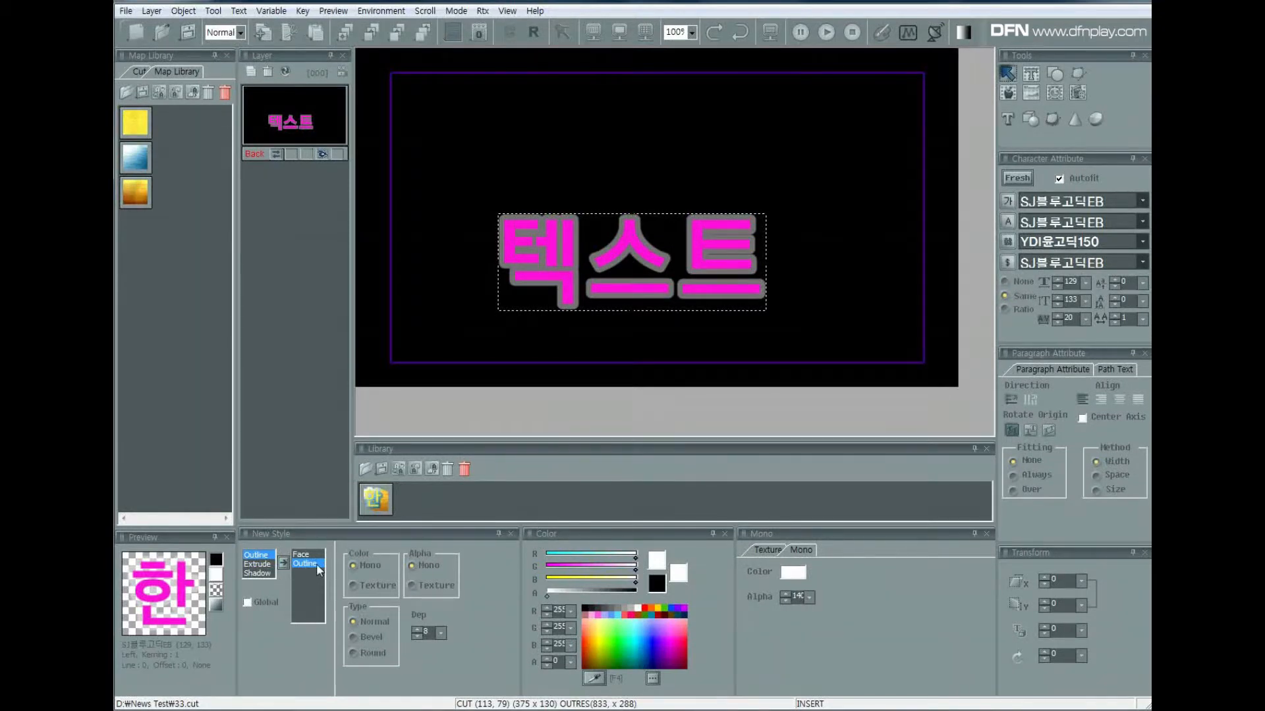
# Set the text outline's depth to 4, then remove the outline from the style.
pyautogui.click(440, 635)
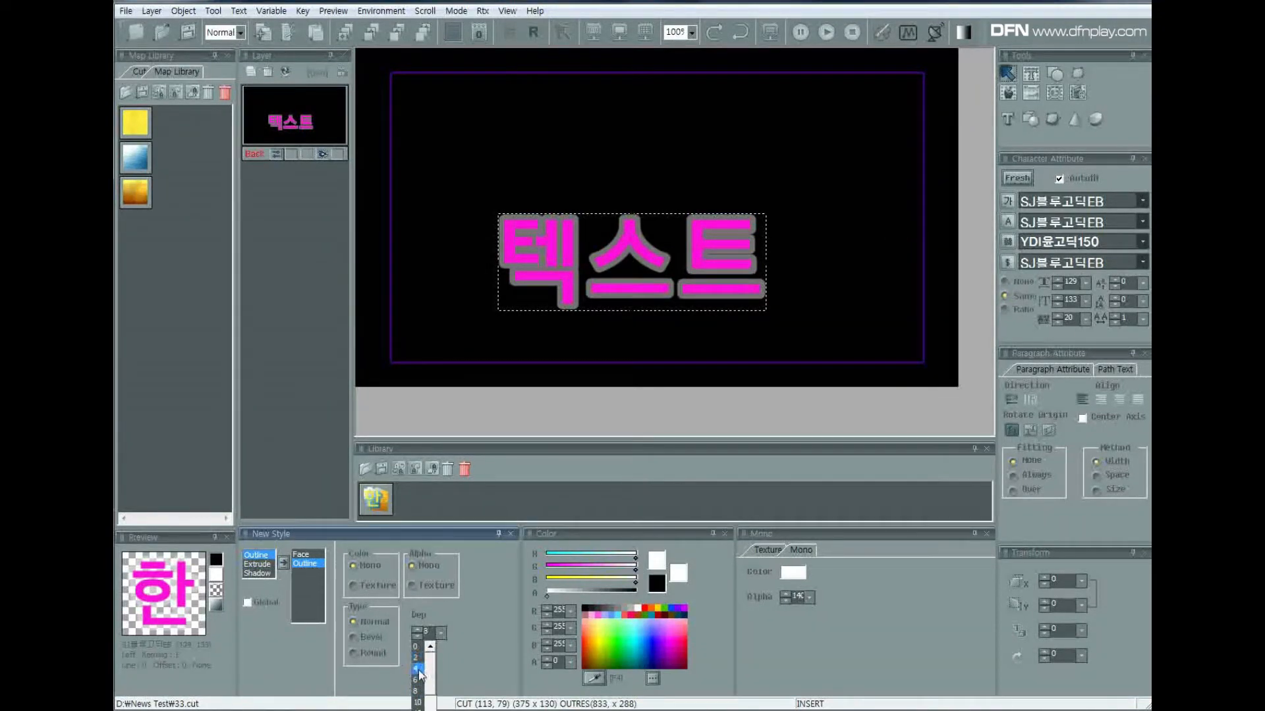
pyautogui.click(425, 671)
pyautogui.doubleClick(314, 566)
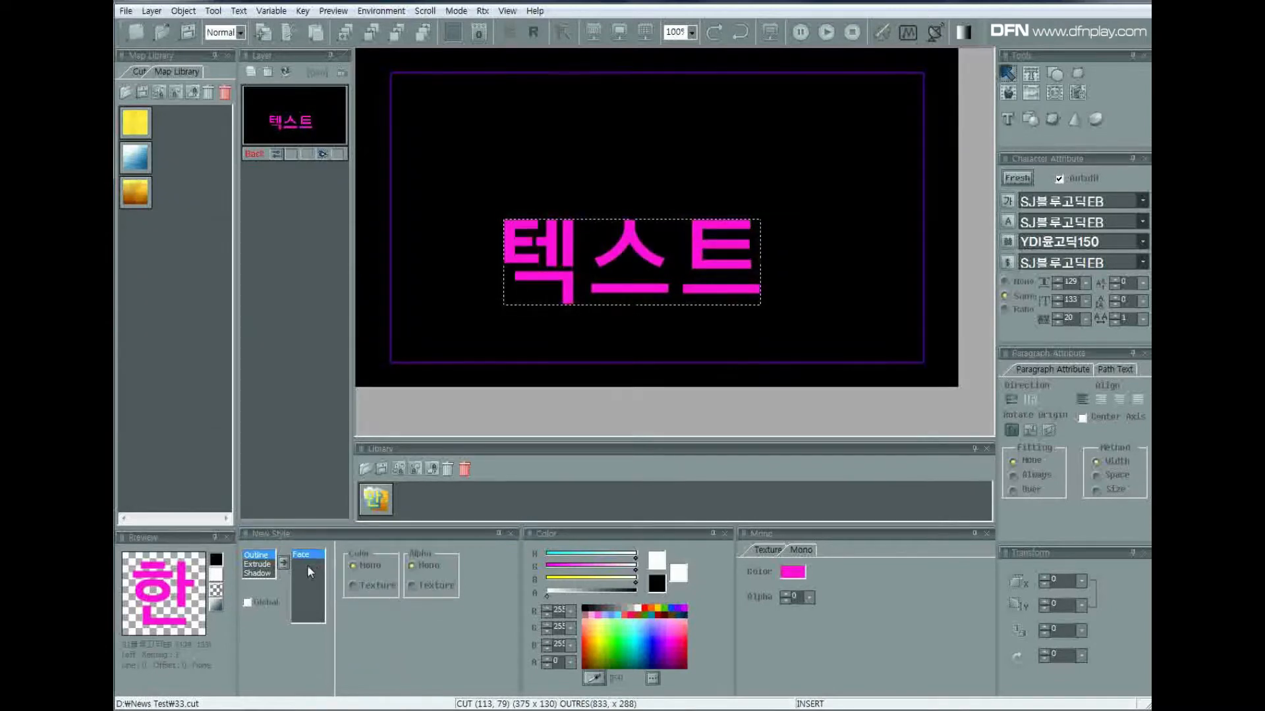
# Add an Extrude effect to the text and give it a mono purple colour.
pyautogui.doubleClick(266, 565)
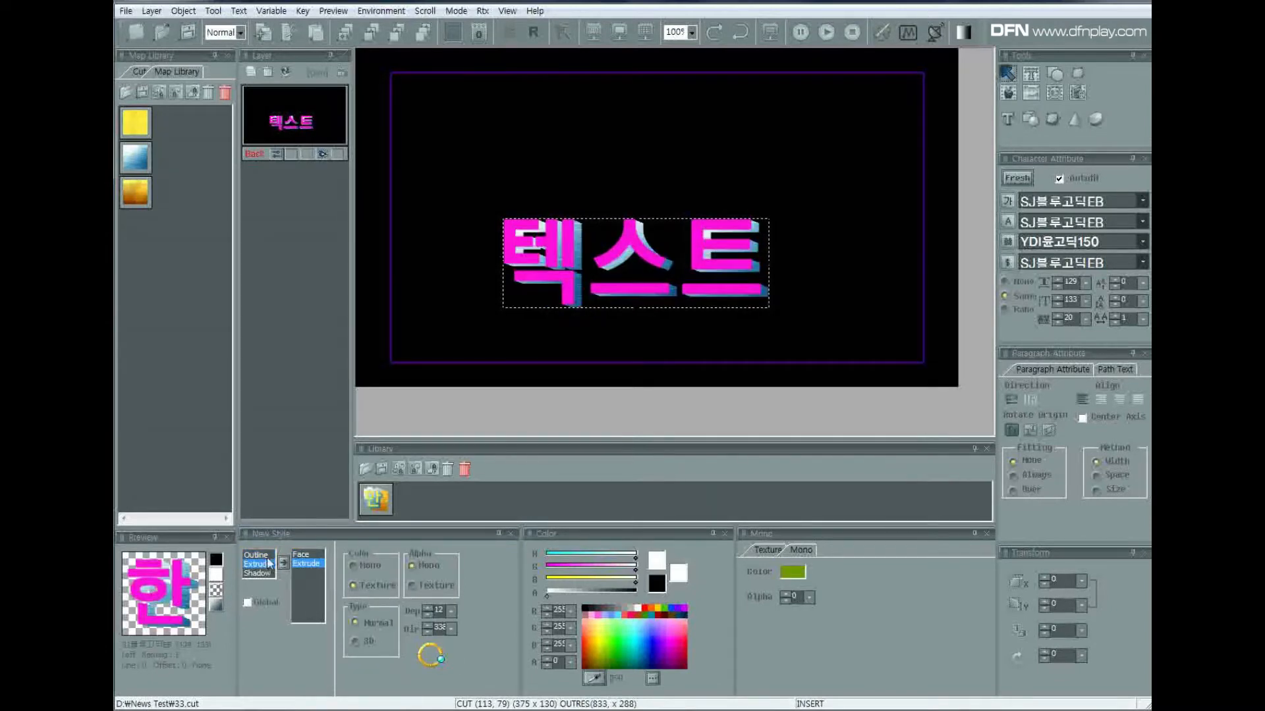
pyautogui.click(351, 566)
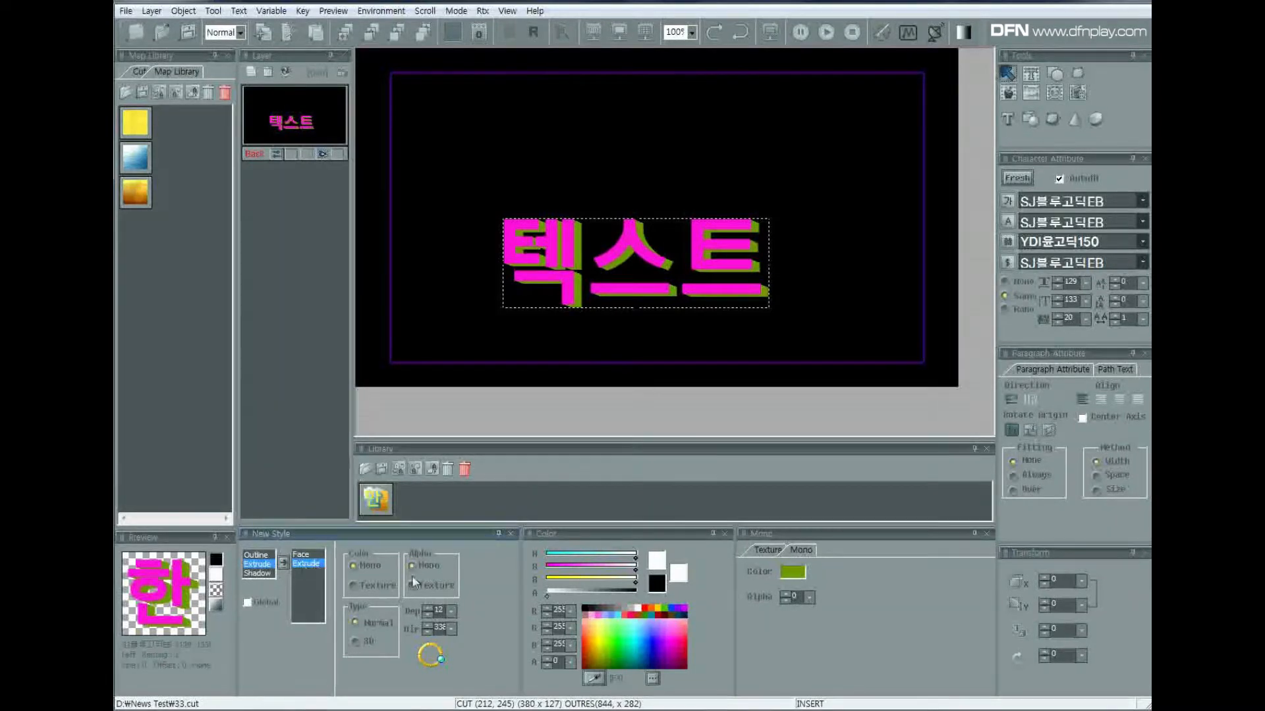
pyautogui.click(673, 638)
pyautogui.moveTo(650, 638)
pyautogui.mouseDown()
pyautogui.moveTo(604, 642)
pyautogui.moveTo(668, 636)
pyautogui.mouseUp()
pyautogui.click(672, 666)
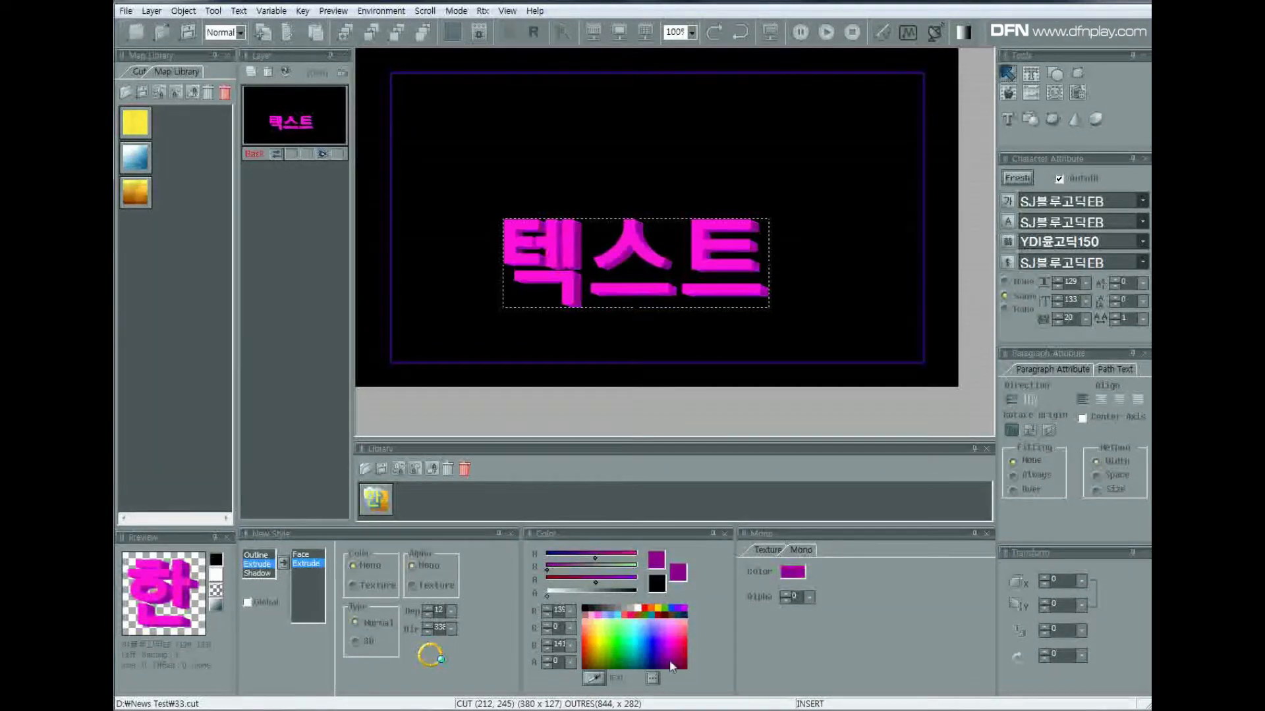
# Try the extrusion in several directions around the text, ending at an angle of about 327.
pyautogui.click(437, 644)
pyautogui.click(423, 648)
pyautogui.click(420, 657)
pyautogui.click(423, 664)
pyautogui.click(438, 664)
pyautogui.click(441, 652)
pyautogui.click(435, 644)
pyautogui.click(421, 648)
pyautogui.click(421, 650)
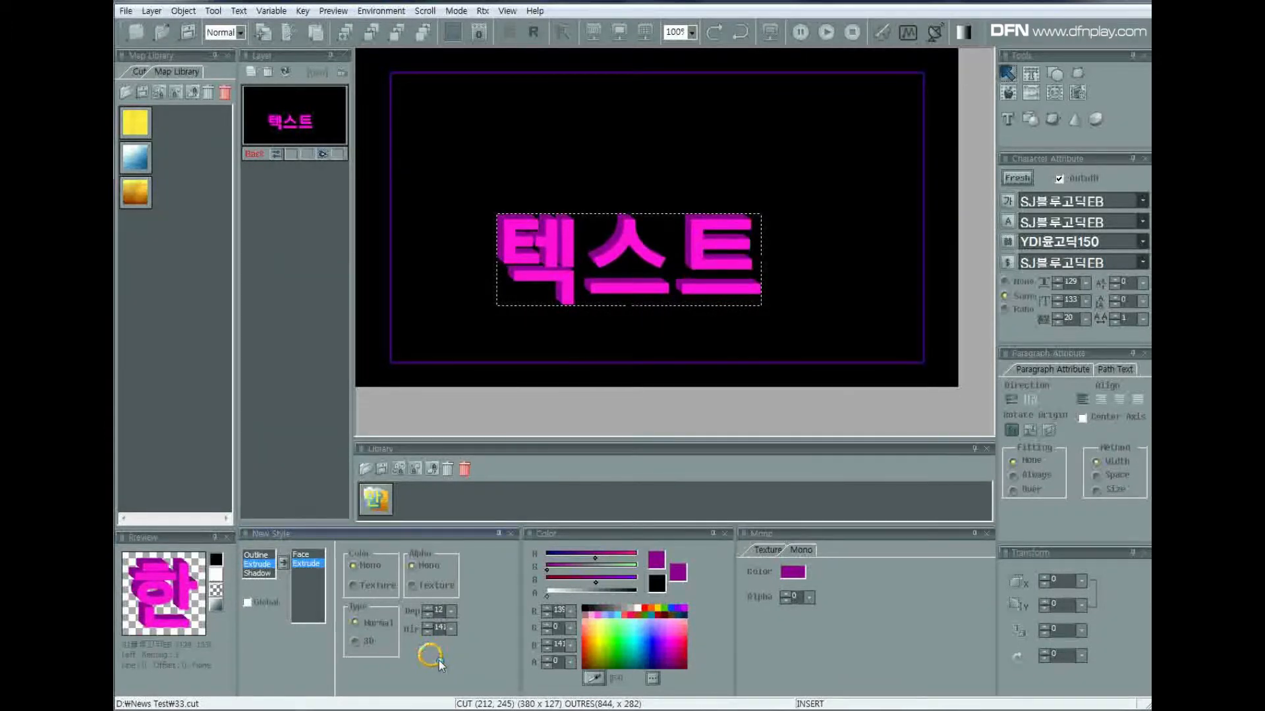
pyautogui.click(438, 661)
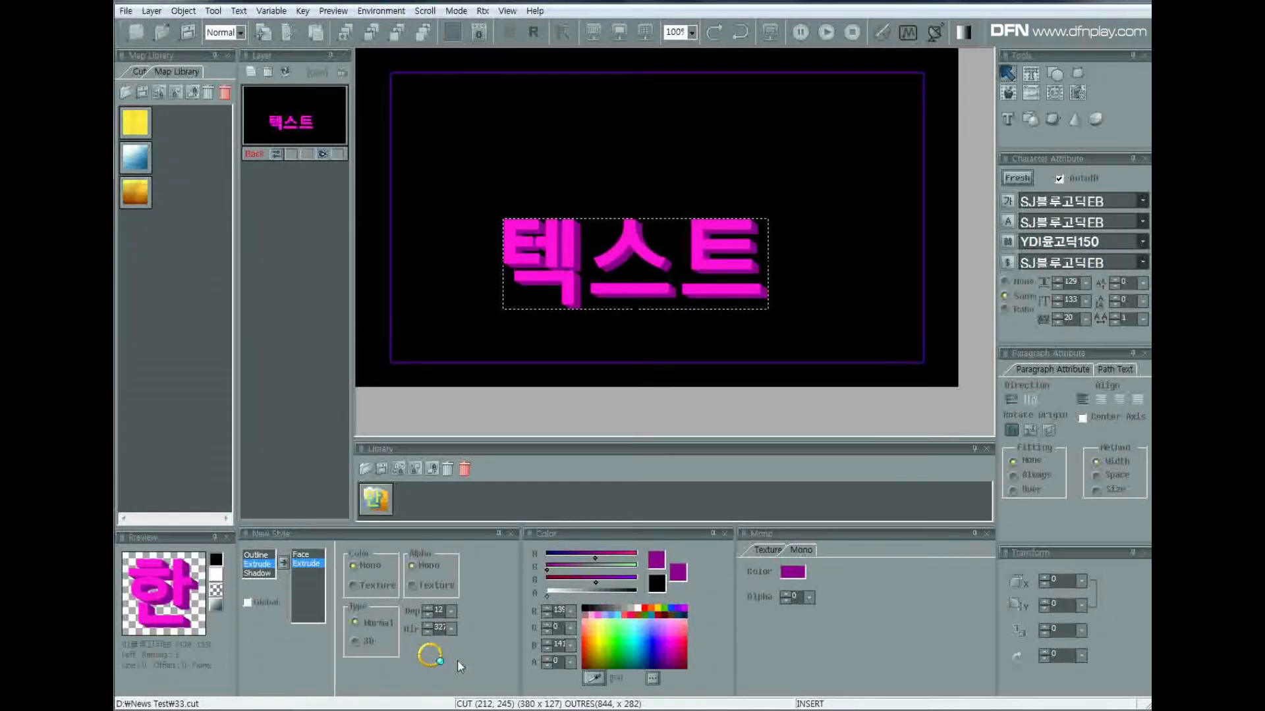
# Recolour the extrusion dark blue and try several depths including 16, ending at 8.
pyautogui.click(649, 658)
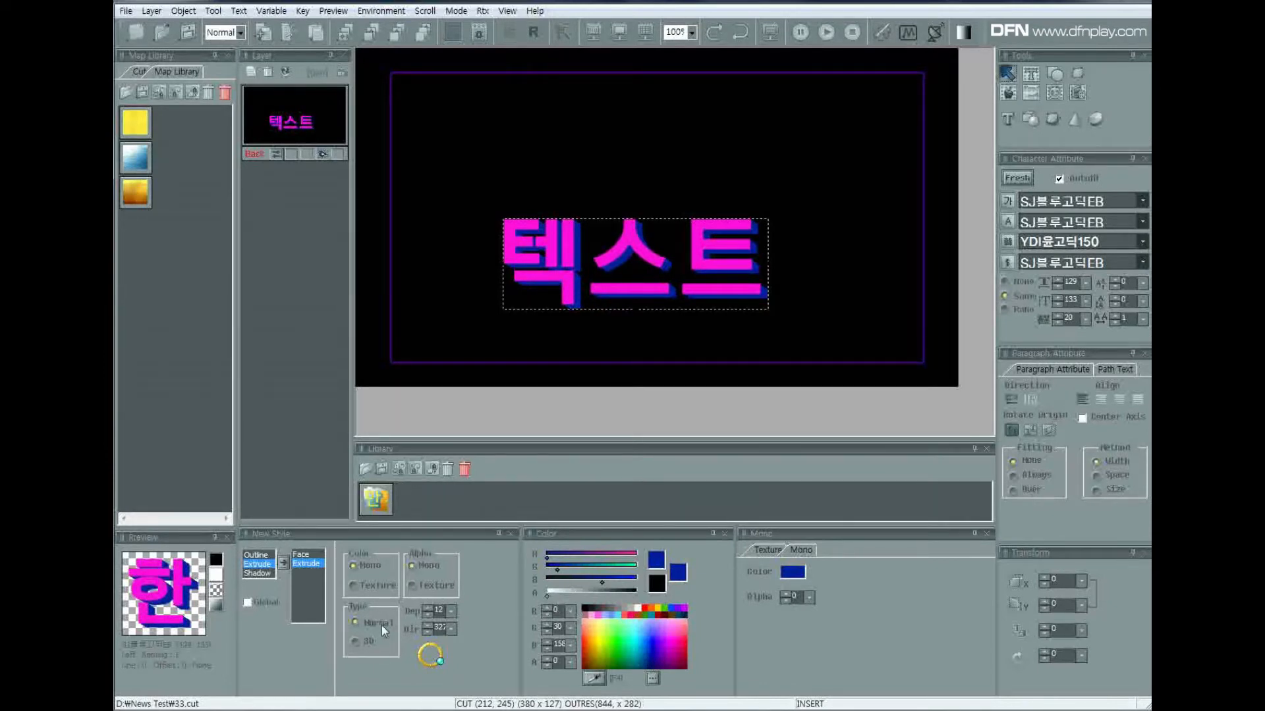
pyautogui.click(451, 611)
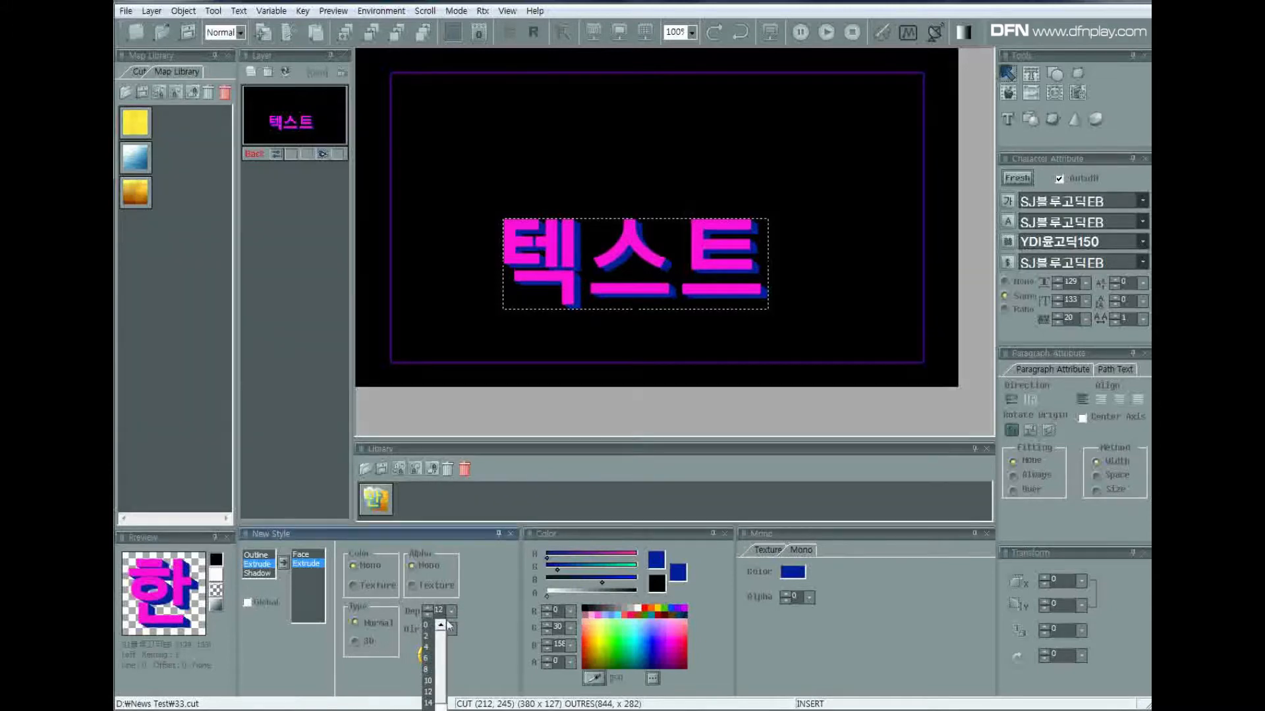
pyautogui.click(429, 704)
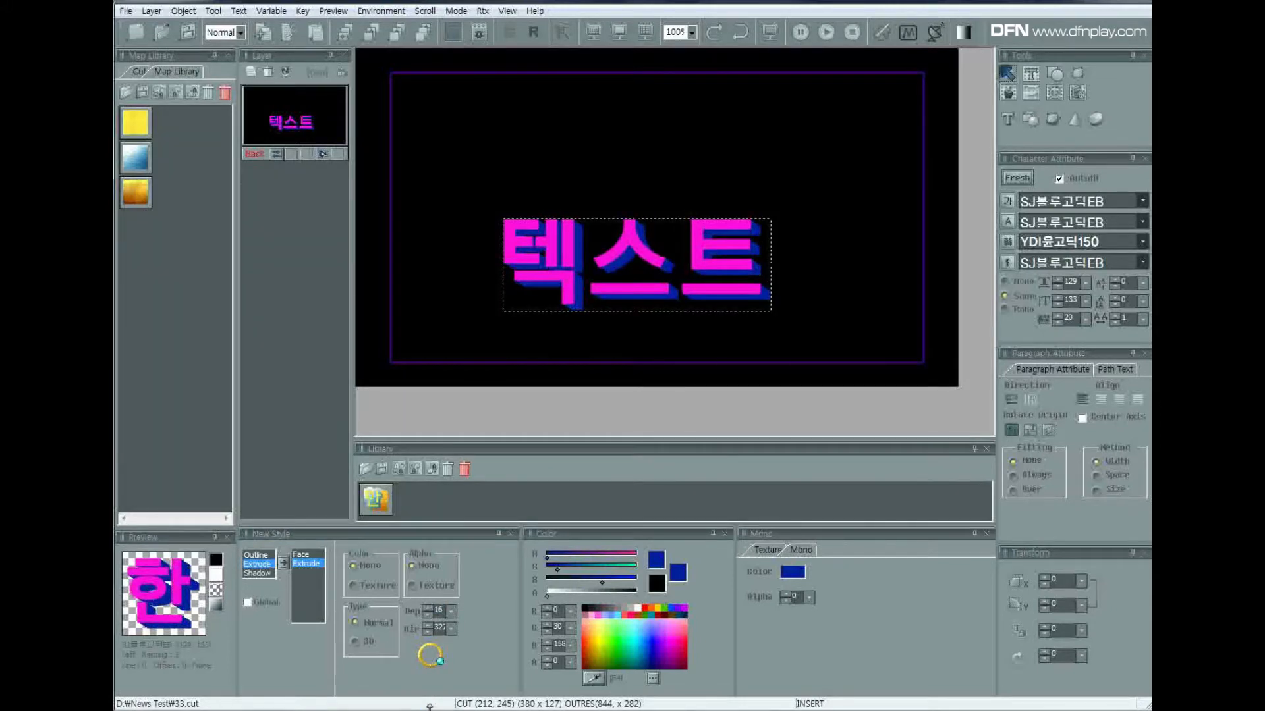
pyautogui.click(452, 610)
pyautogui.click(430, 653)
pyautogui.click(452, 610)
pyautogui.click(432, 672)
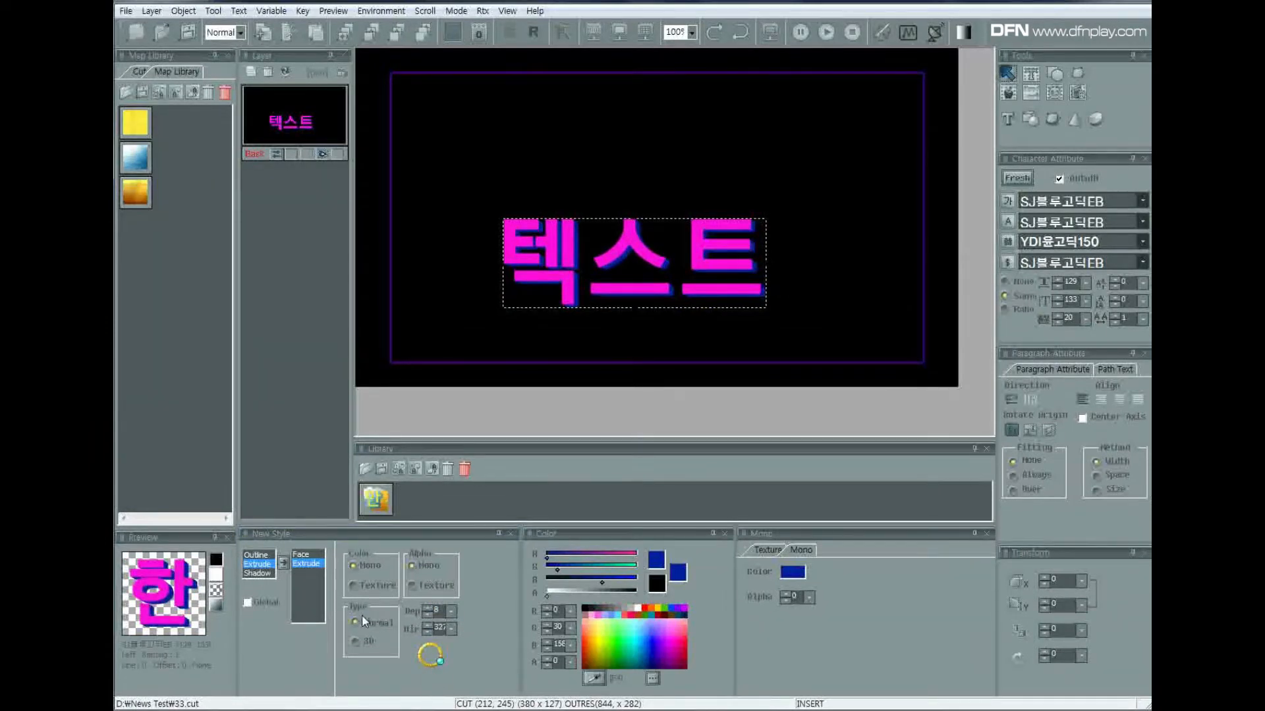
# Switch the extrusion type to 3D and try purple and light blue as its colour.
pyautogui.click(355, 642)
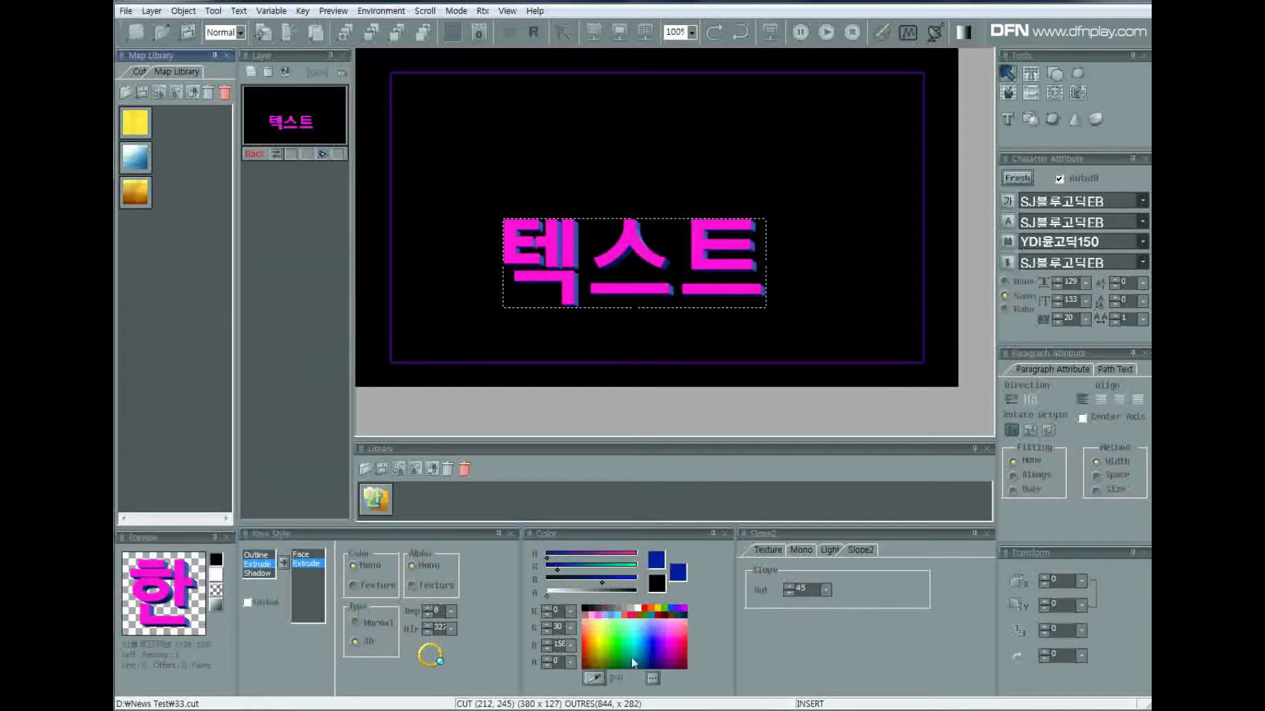
pyautogui.click(662, 652)
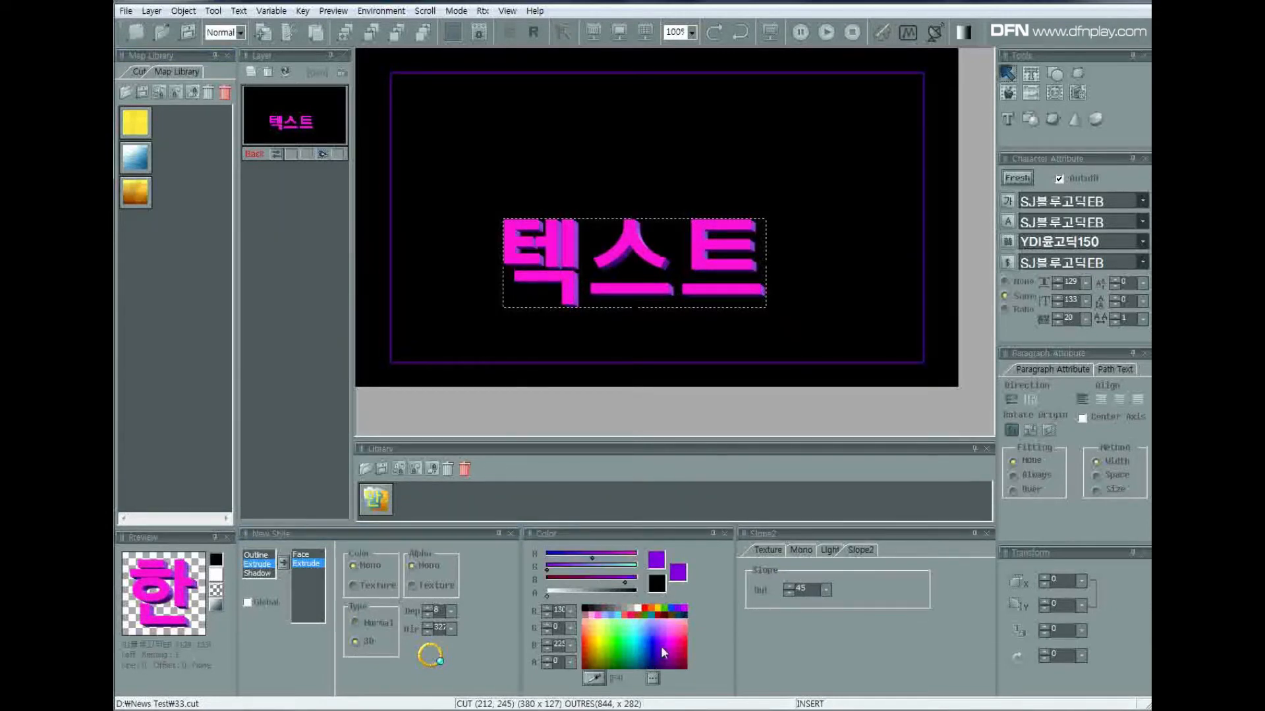
pyautogui.click(643, 647)
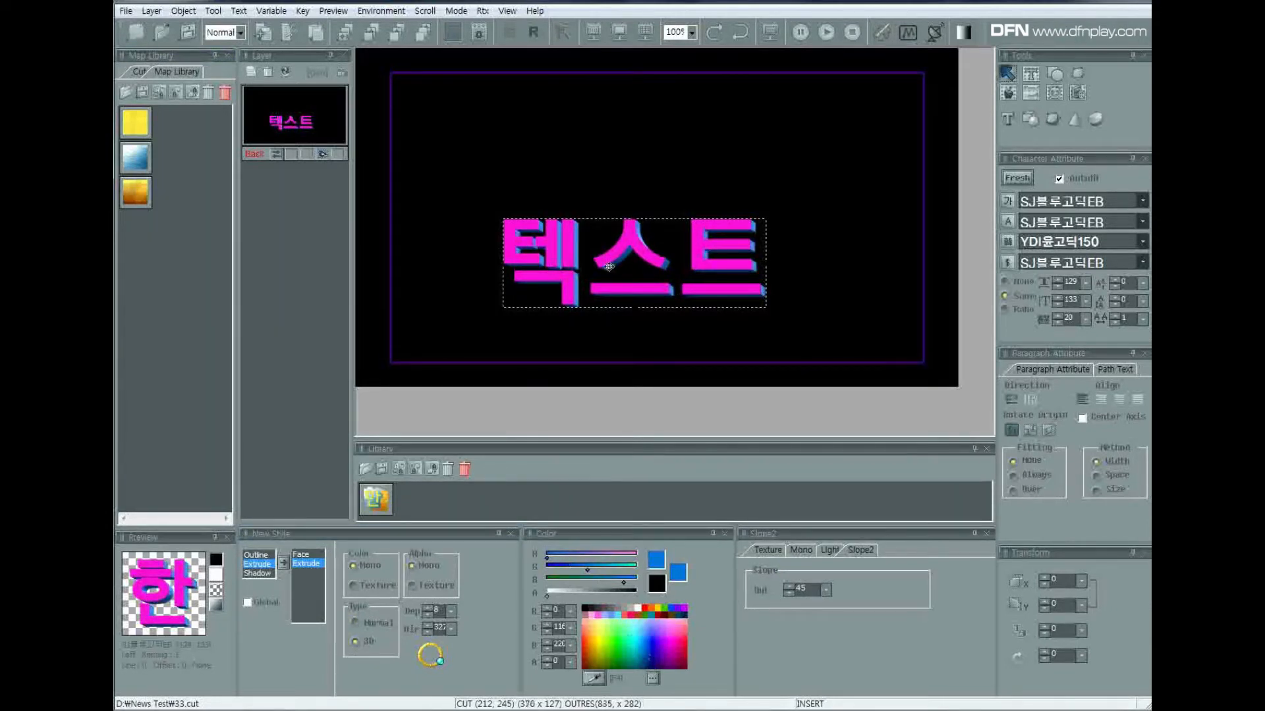
pyautogui.click(615, 183)
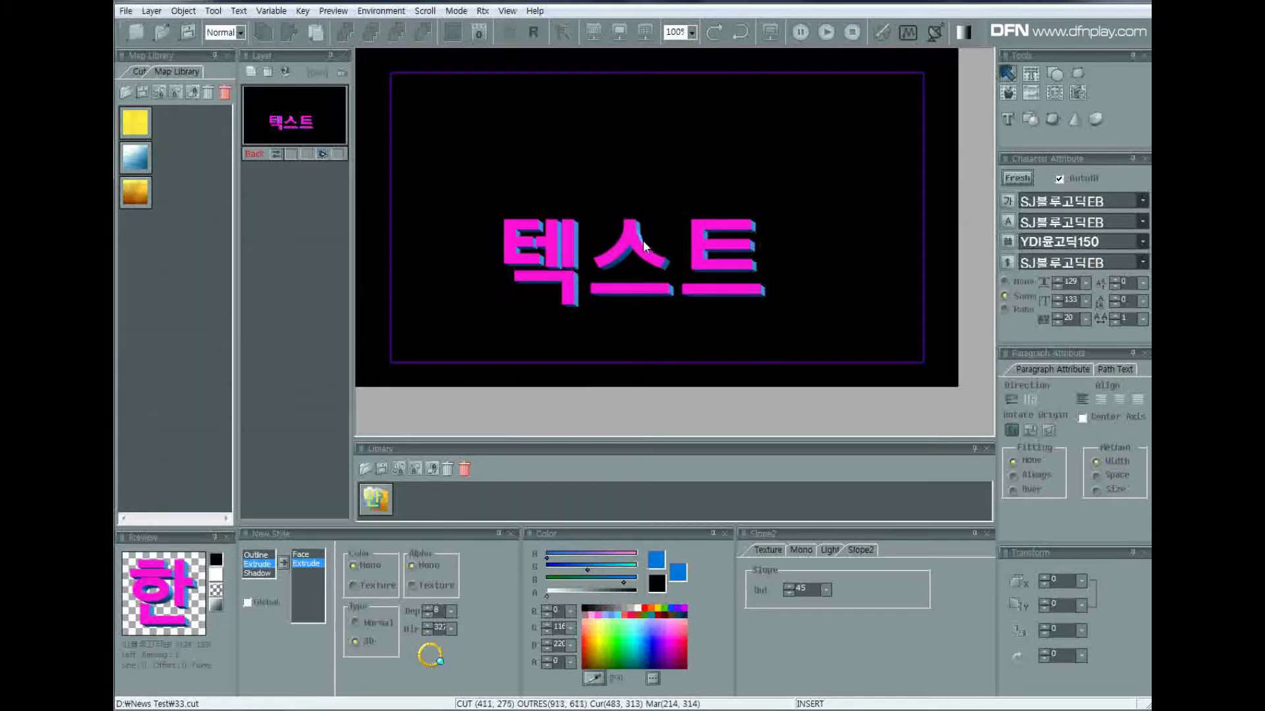
pyautogui.click(611, 291)
# Try green on the 3D extrusion, recolour it dark blue, and return its type to Normal.
pyautogui.click(624, 642)
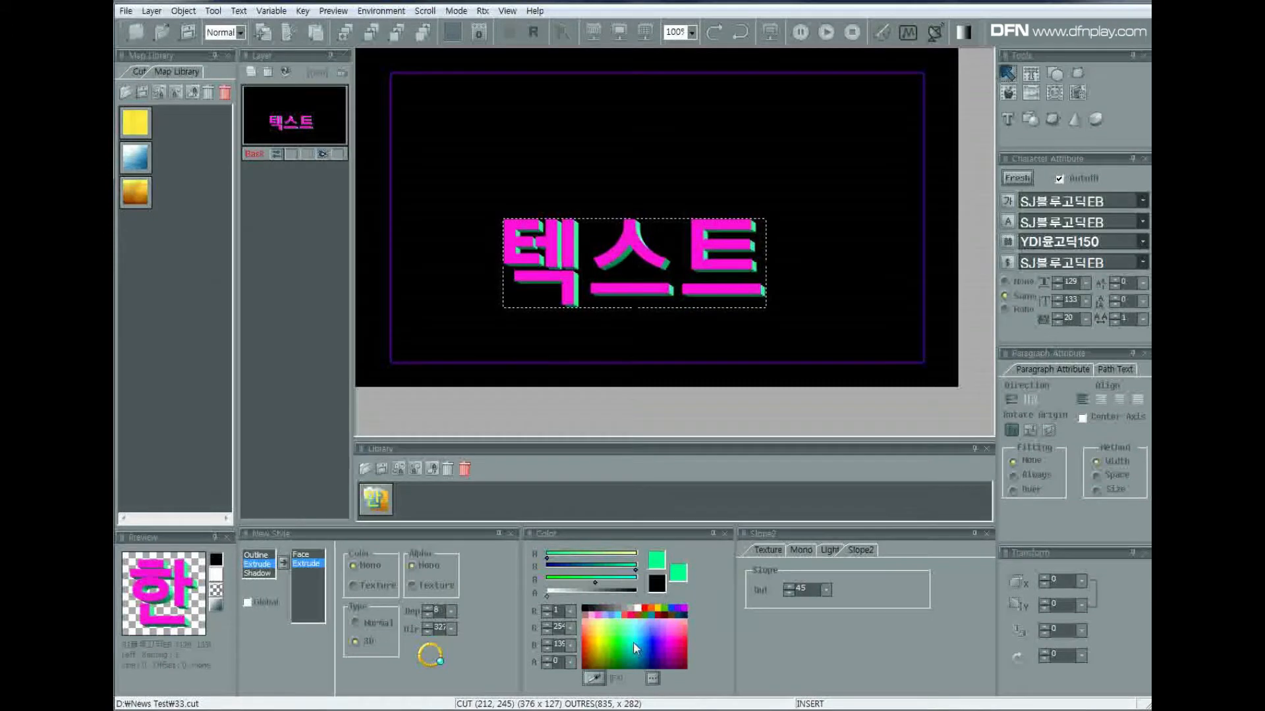
pyautogui.click(646, 652)
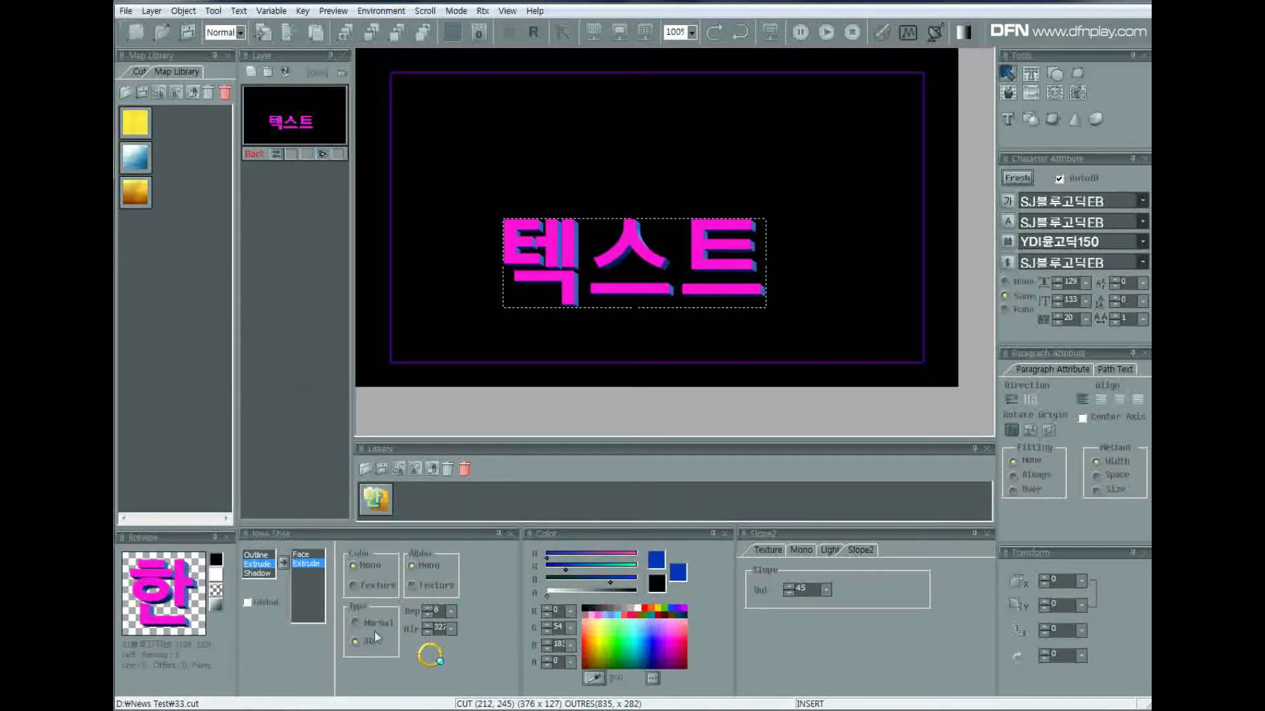
pyautogui.click(356, 623)
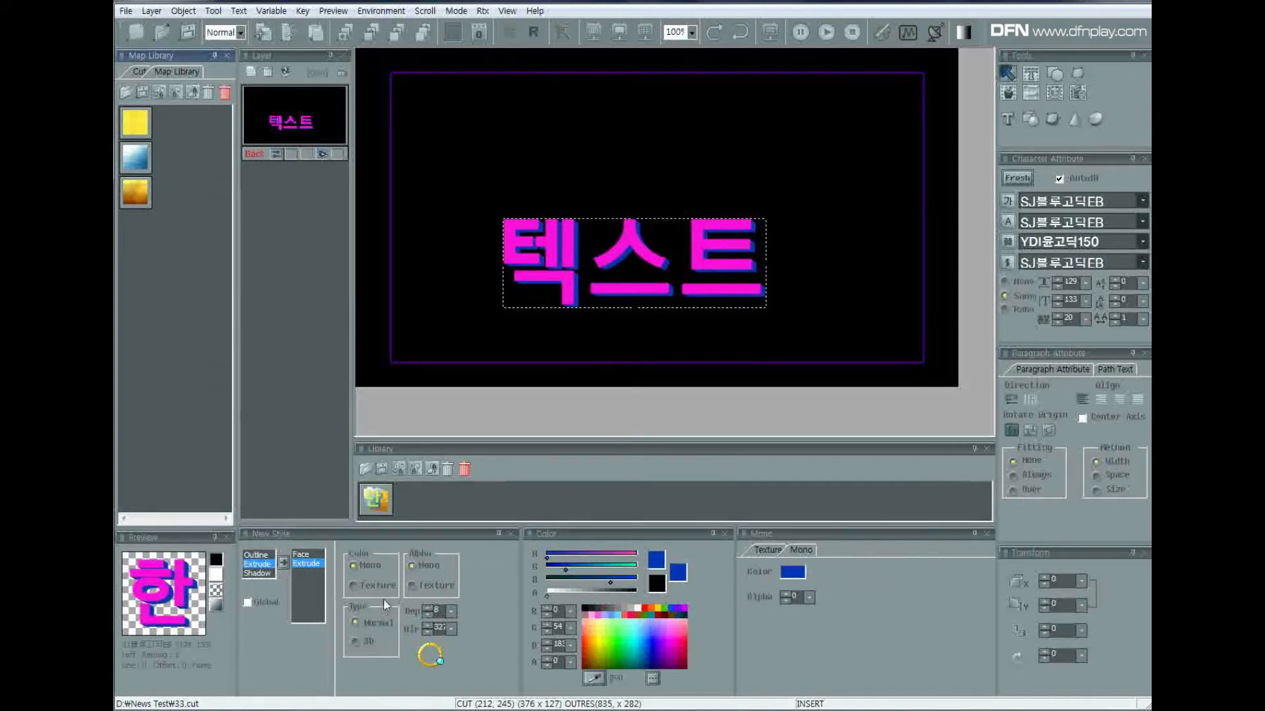
# Remove the extrusion from the text style and add a Shadow effect instead.
pyautogui.doubleClick(312, 568)
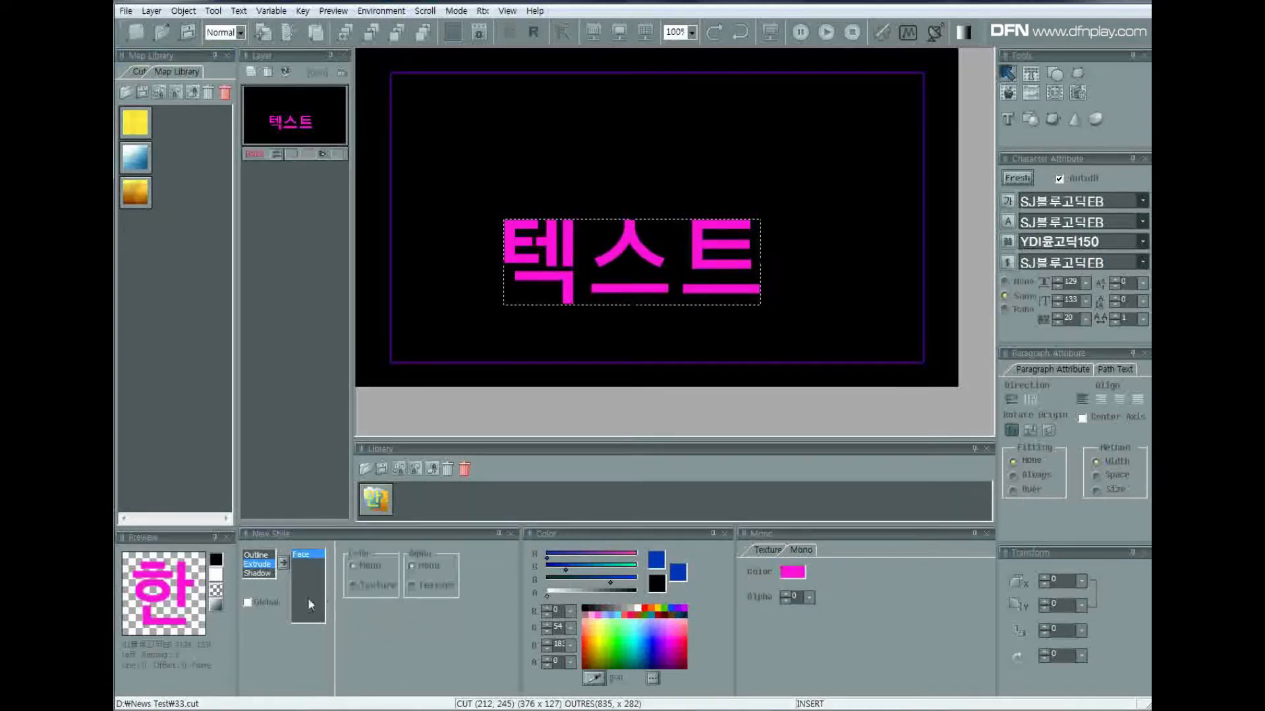
pyautogui.doubleClick(263, 575)
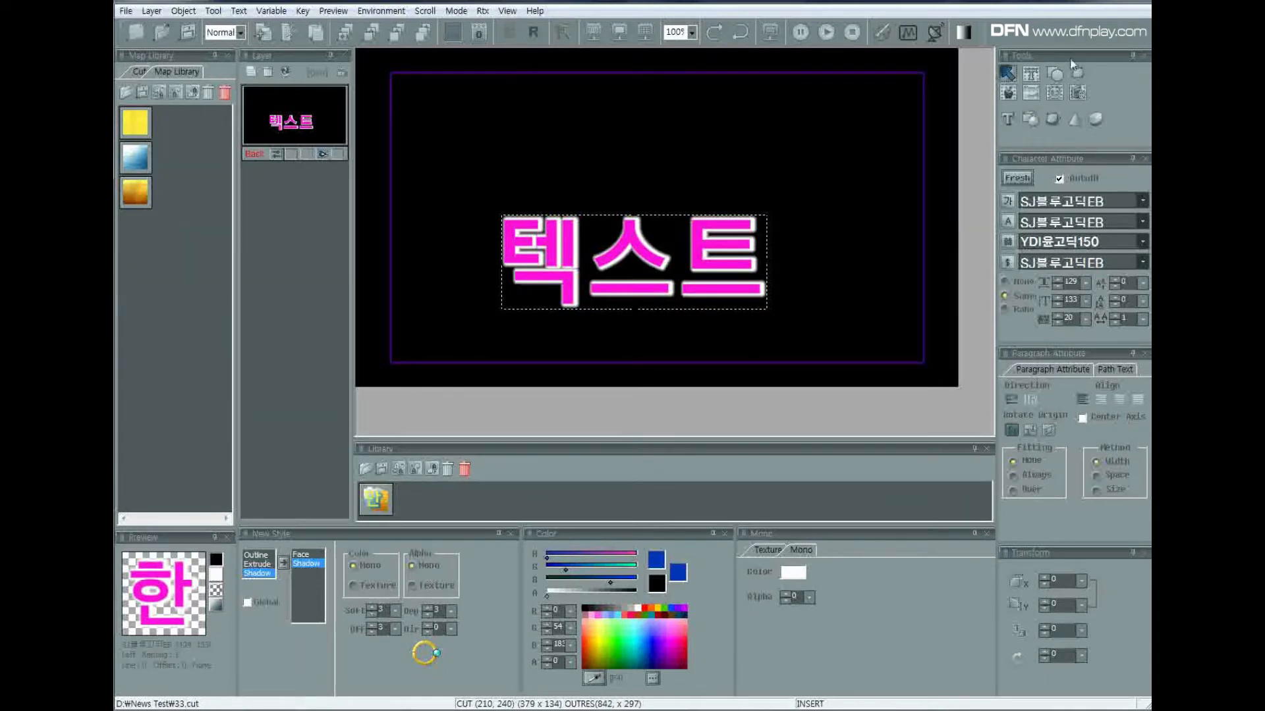
# Enable the Map background and move the text up over the clouds in the photo.
pyautogui.click(1031, 93)
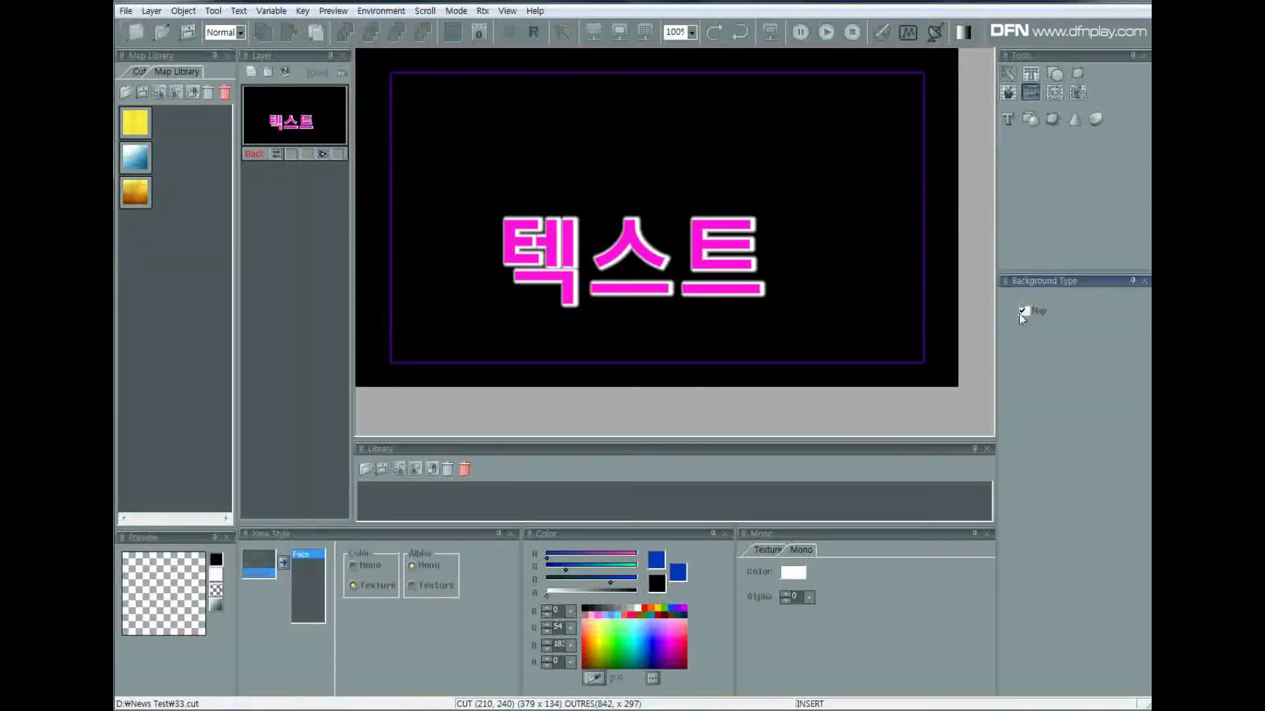
pyautogui.click(1023, 312)
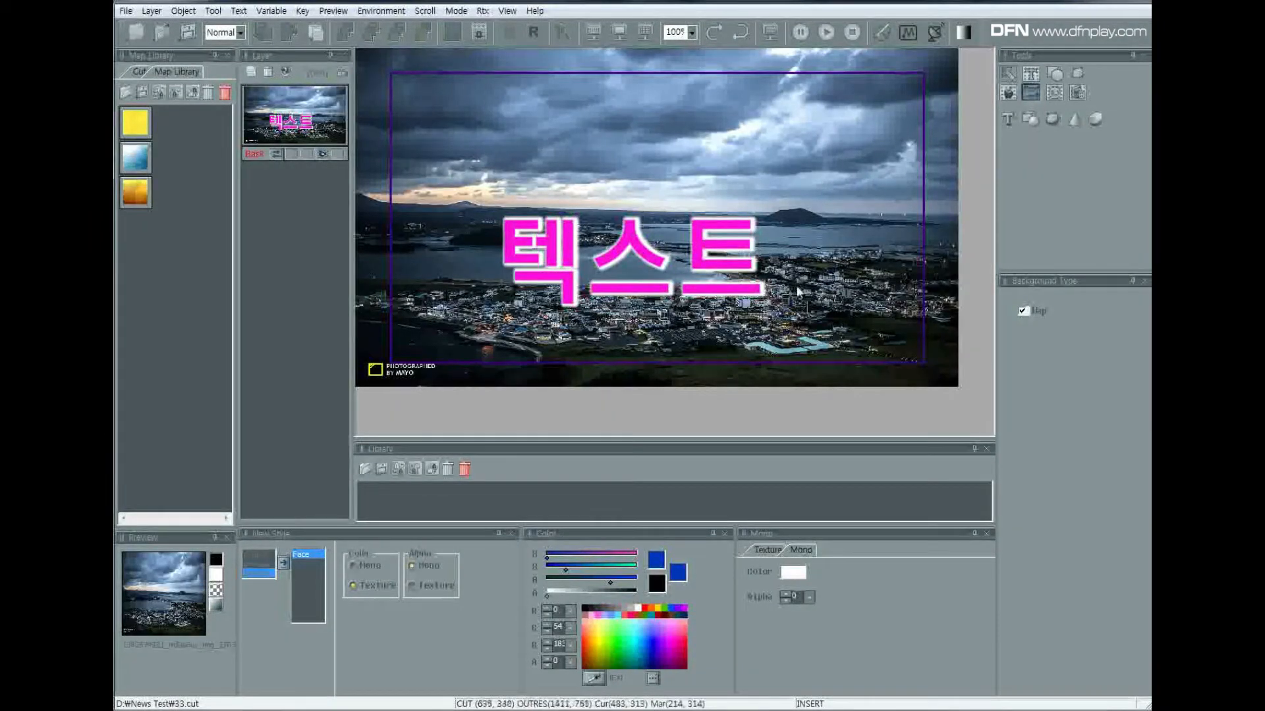
pyautogui.click(690, 259)
pyautogui.rightClick(690, 259)
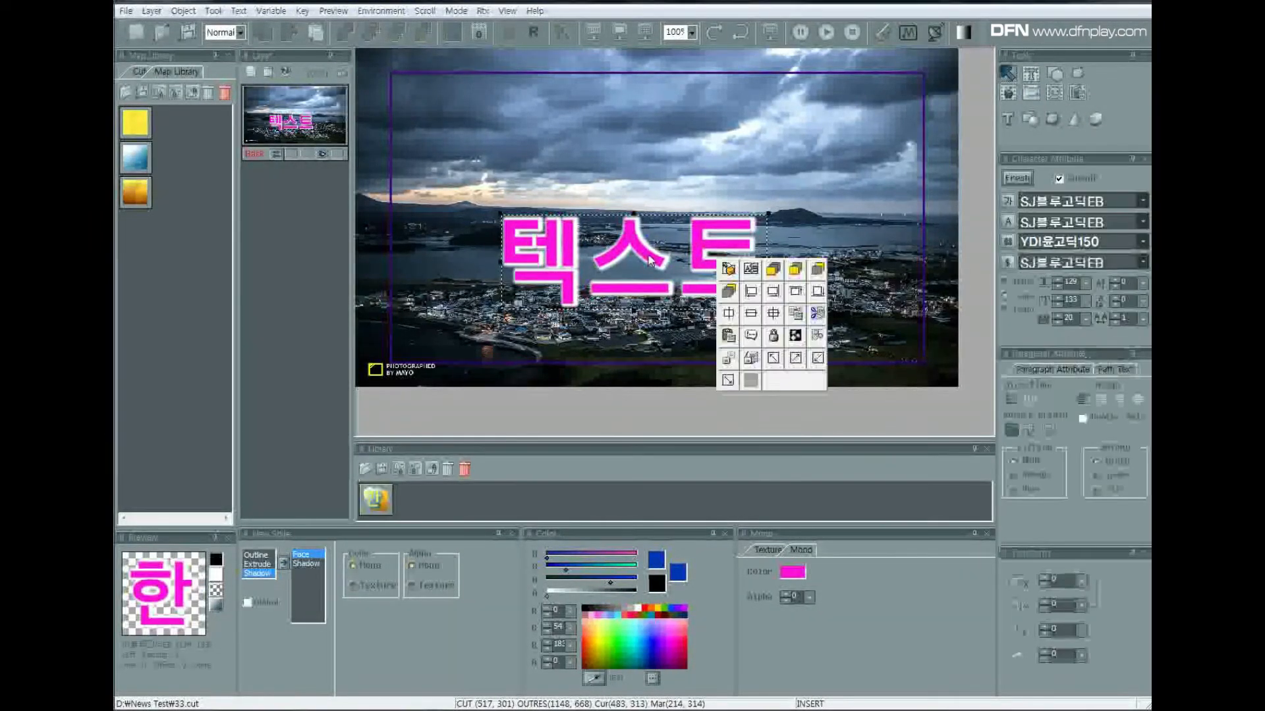
pyautogui.moveTo(631, 249); pyautogui.dragTo(621, 127)
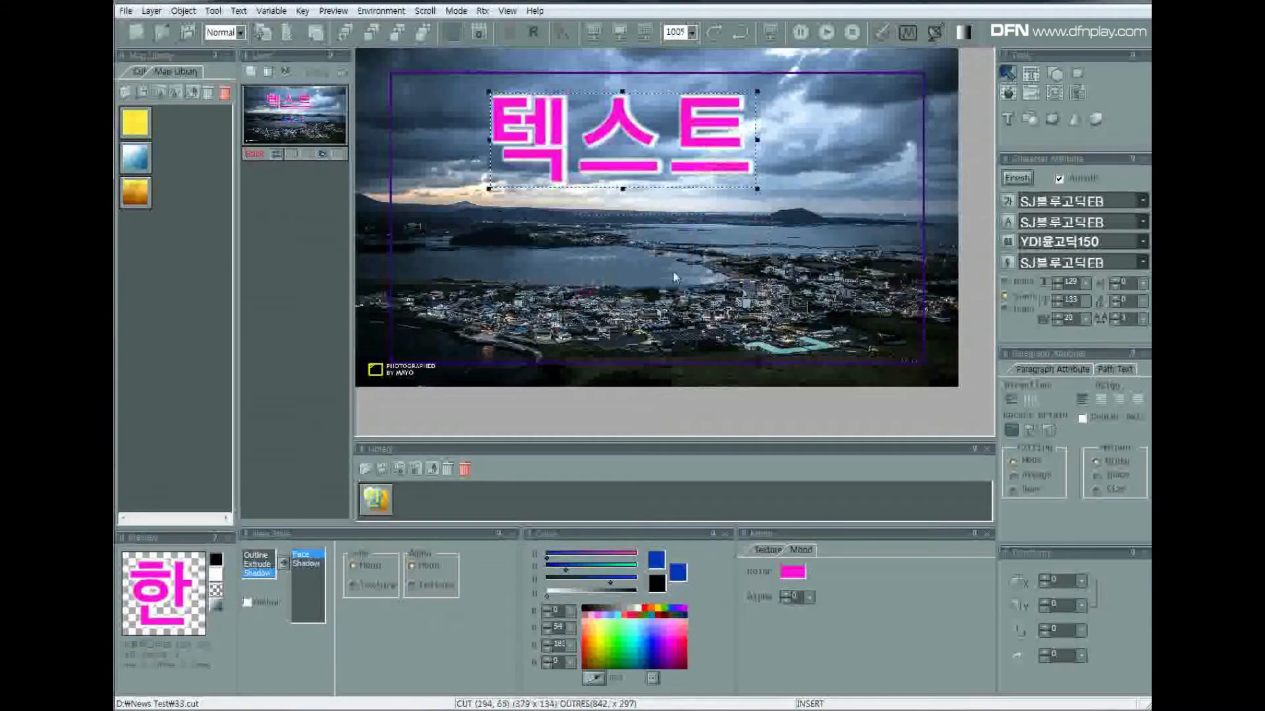
# Set the text shadow's angle to about 318 and its softness to 14.
pyautogui.click(306, 564)
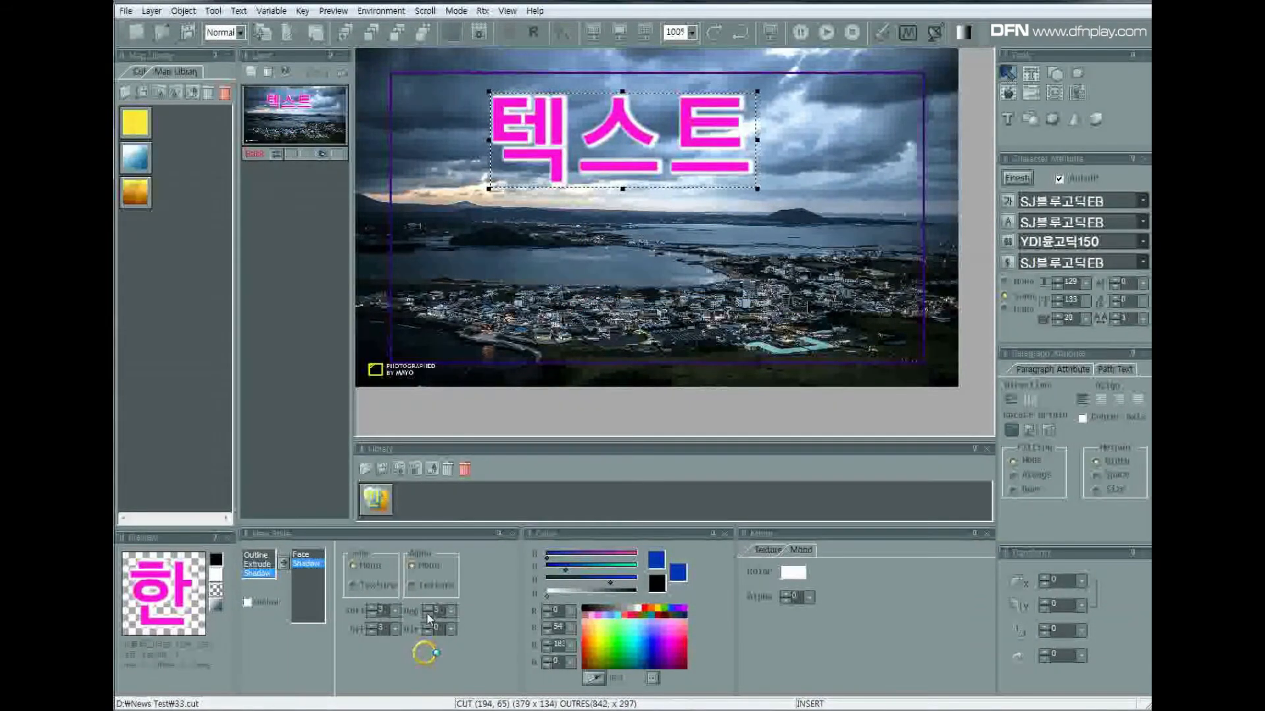
pyautogui.moveTo(431, 652)
pyautogui.mouseDown()
pyautogui.moveTo(420, 664)
pyautogui.moveTo(440, 665)
pyautogui.mouseUp()
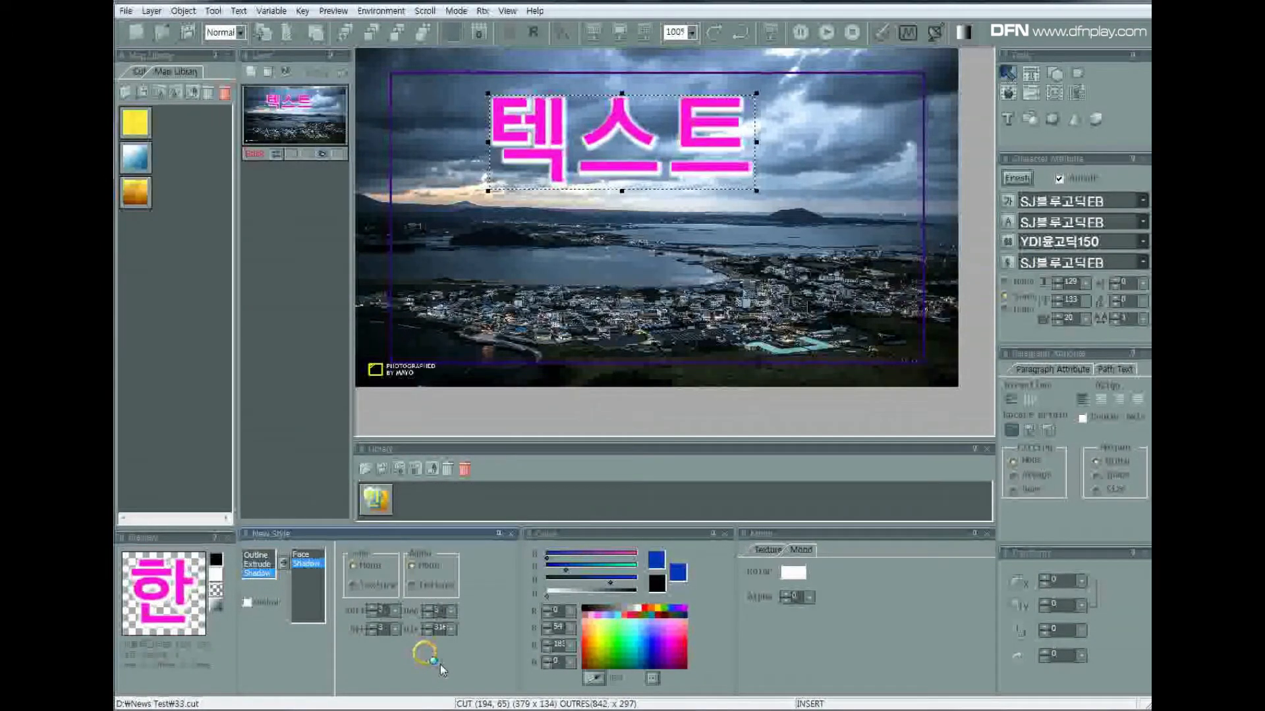
pyautogui.click(393, 610)
pyautogui.click(373, 702)
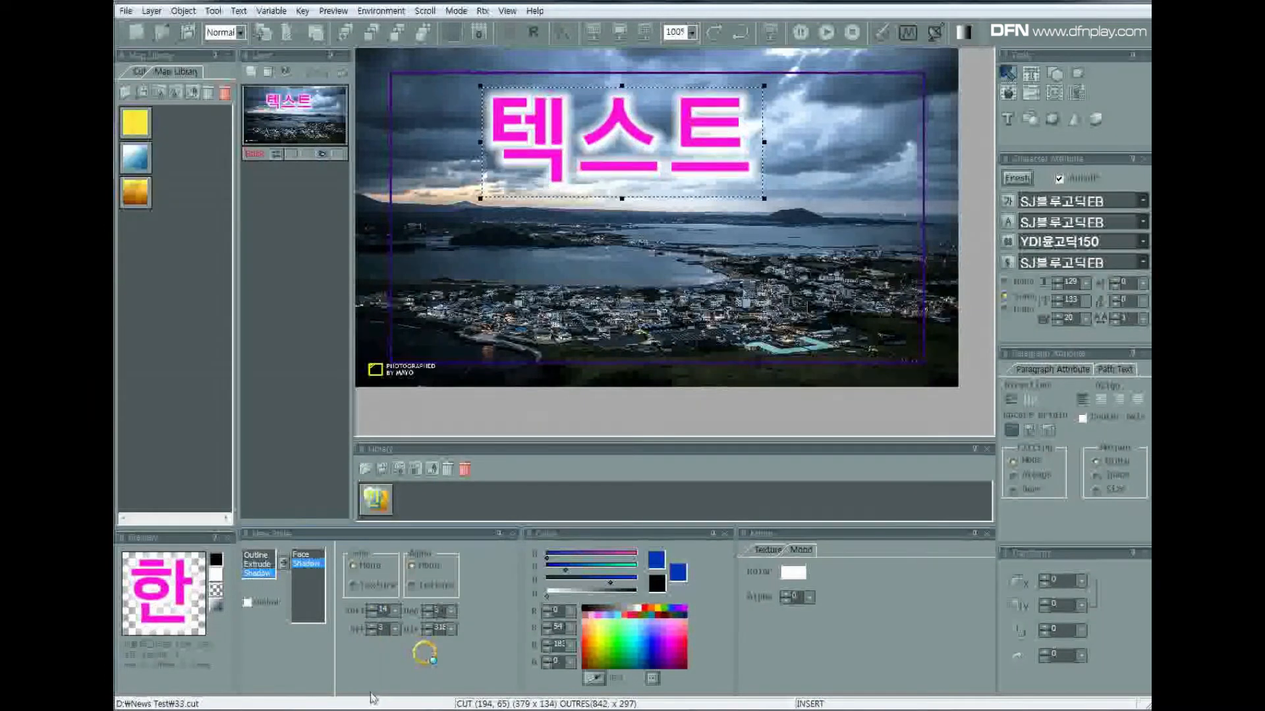
pyautogui.click(747, 99)
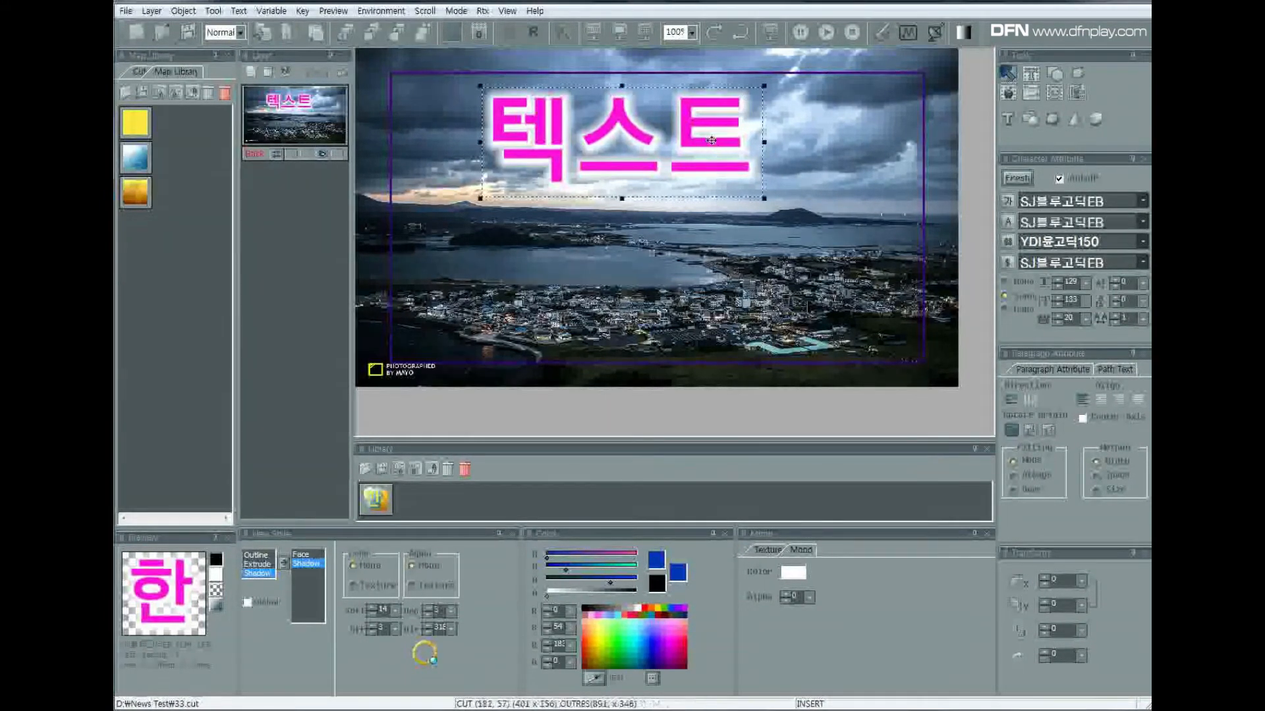
# Try a larger offset for the text shadow, then set the offset to 4.
pyautogui.click(397, 629)
pyautogui.click(380, 707)
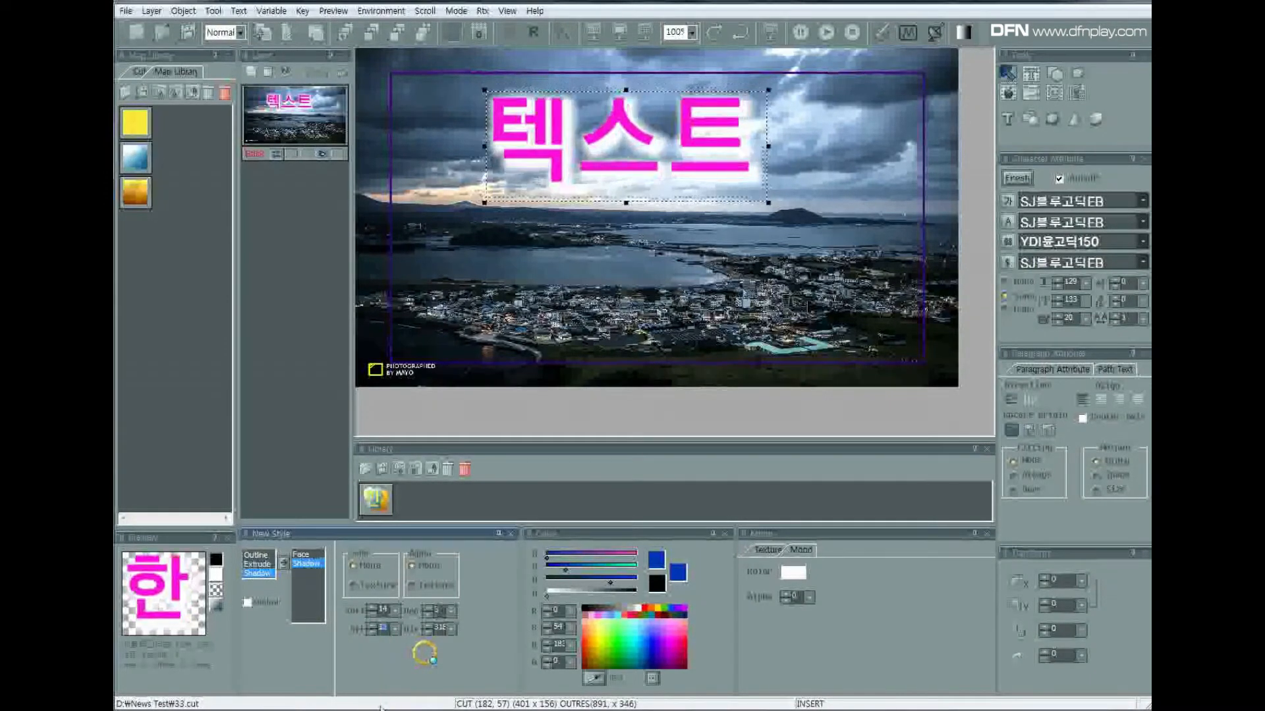
pyautogui.click(396, 630)
pyautogui.click(378, 670)
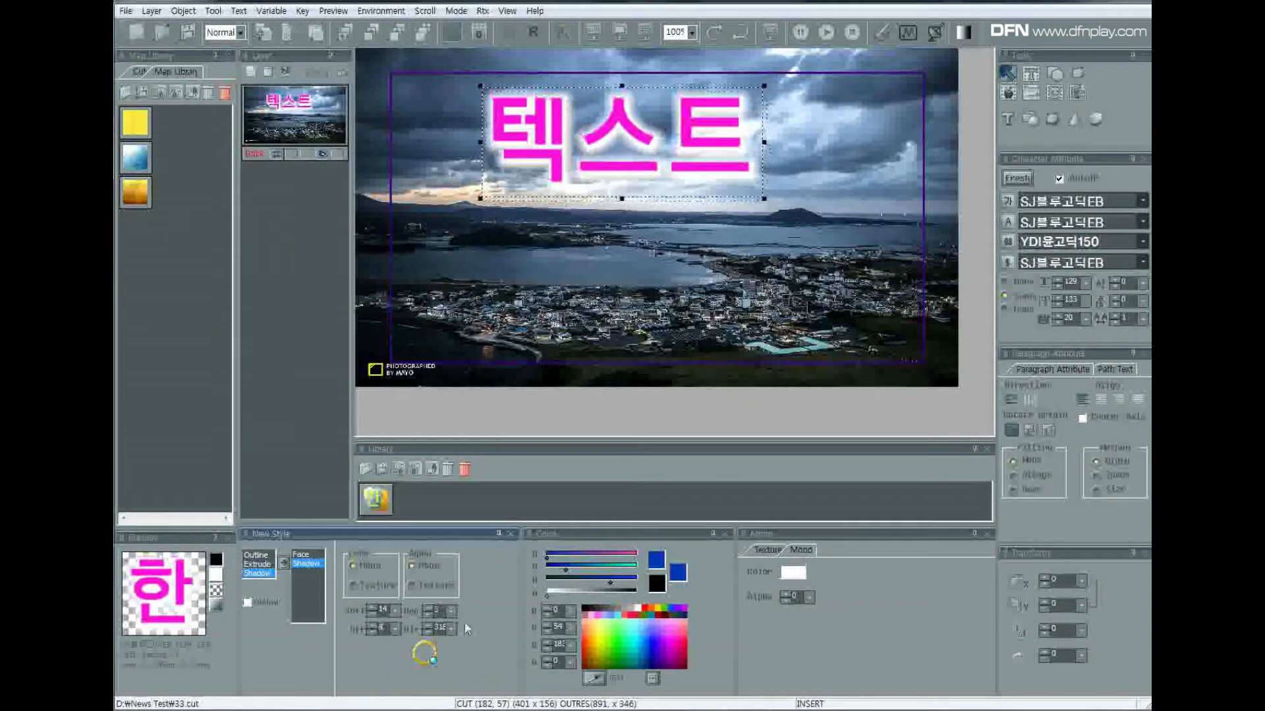
# Set the text shadow's depth to 12 and its softness to 4.
pyautogui.click(450, 612)
pyautogui.click(427, 696)
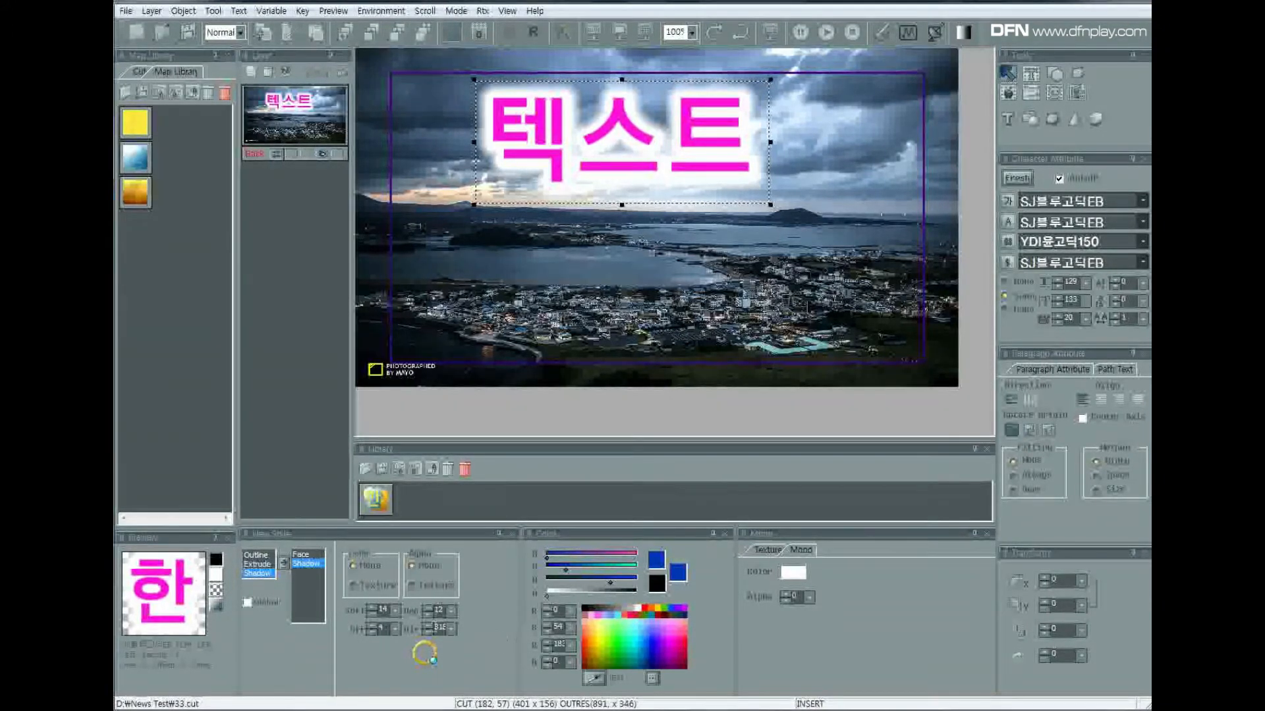
pyautogui.click(374, 613)
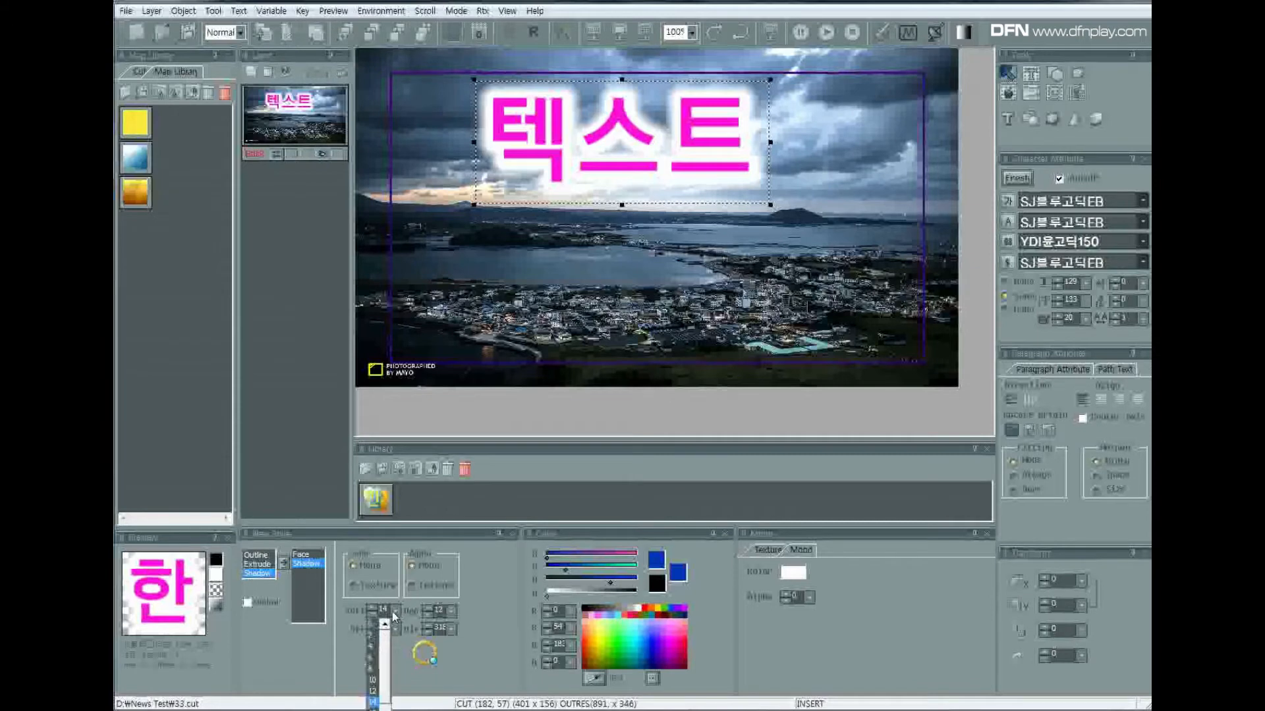
pyautogui.click(370, 647)
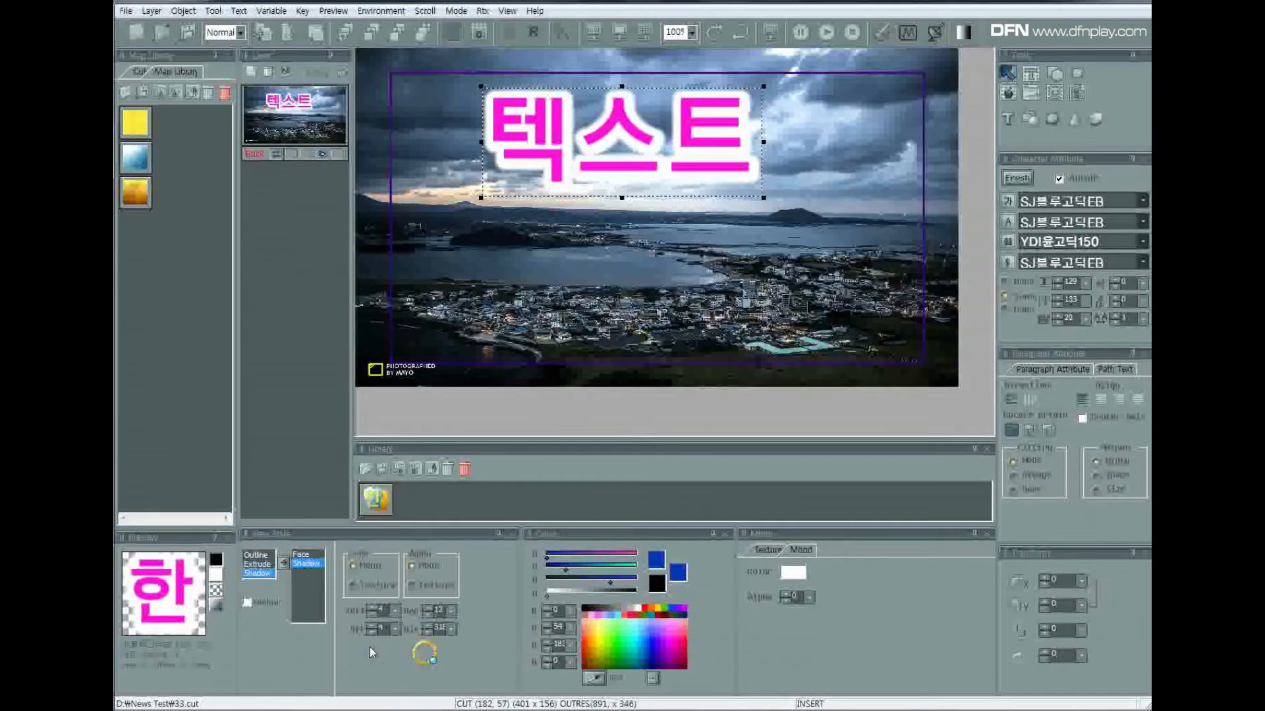
# Add an outline and a blue extrusion alongside the shadow, and move the text down over the town in the photo.
pyautogui.click(263, 564)
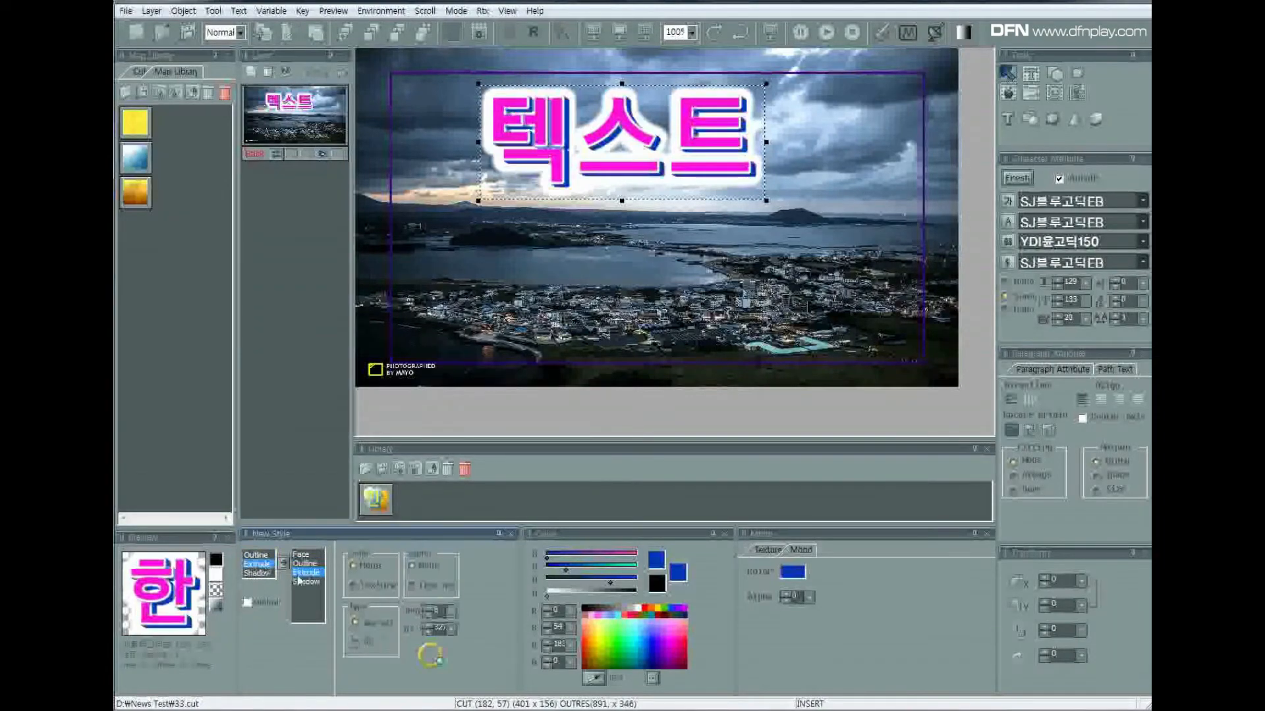
pyautogui.moveTo(625, 160); pyautogui.dragTo(621, 306)
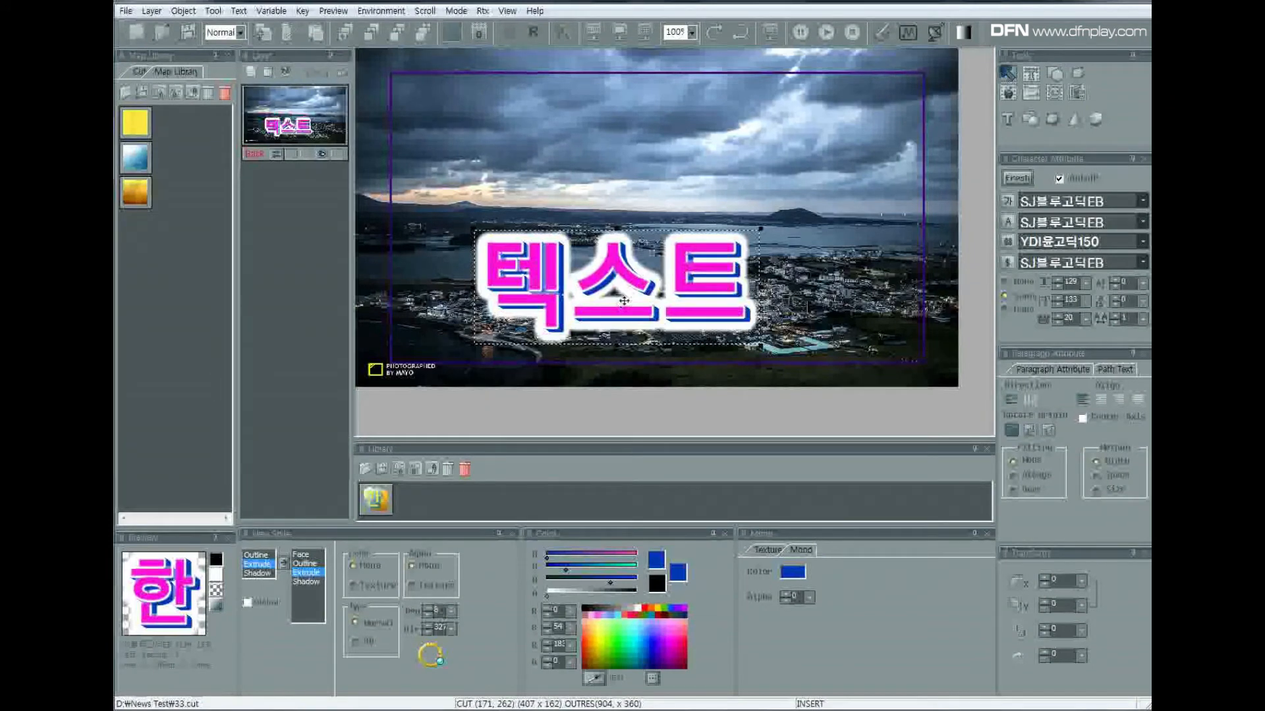
# Recolour the text's outline to green with RGB 0, 196, 36.
pyautogui.click(305, 564)
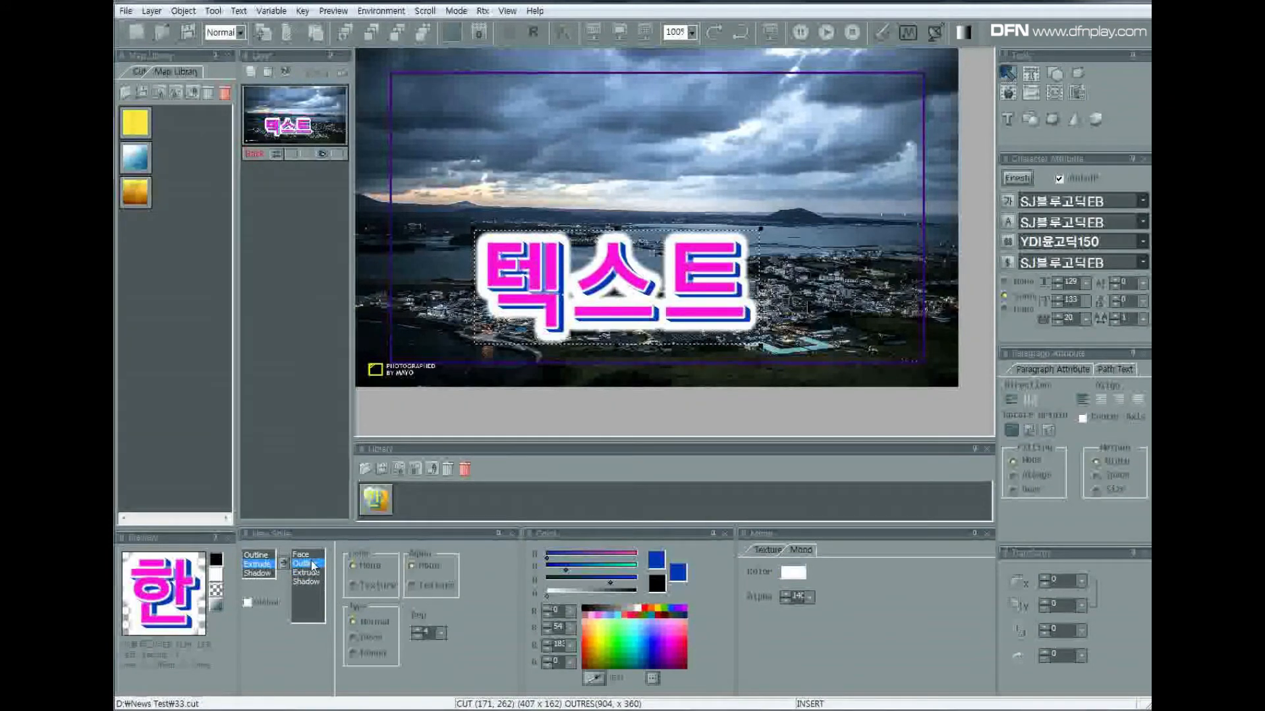
pyautogui.click(621, 656)
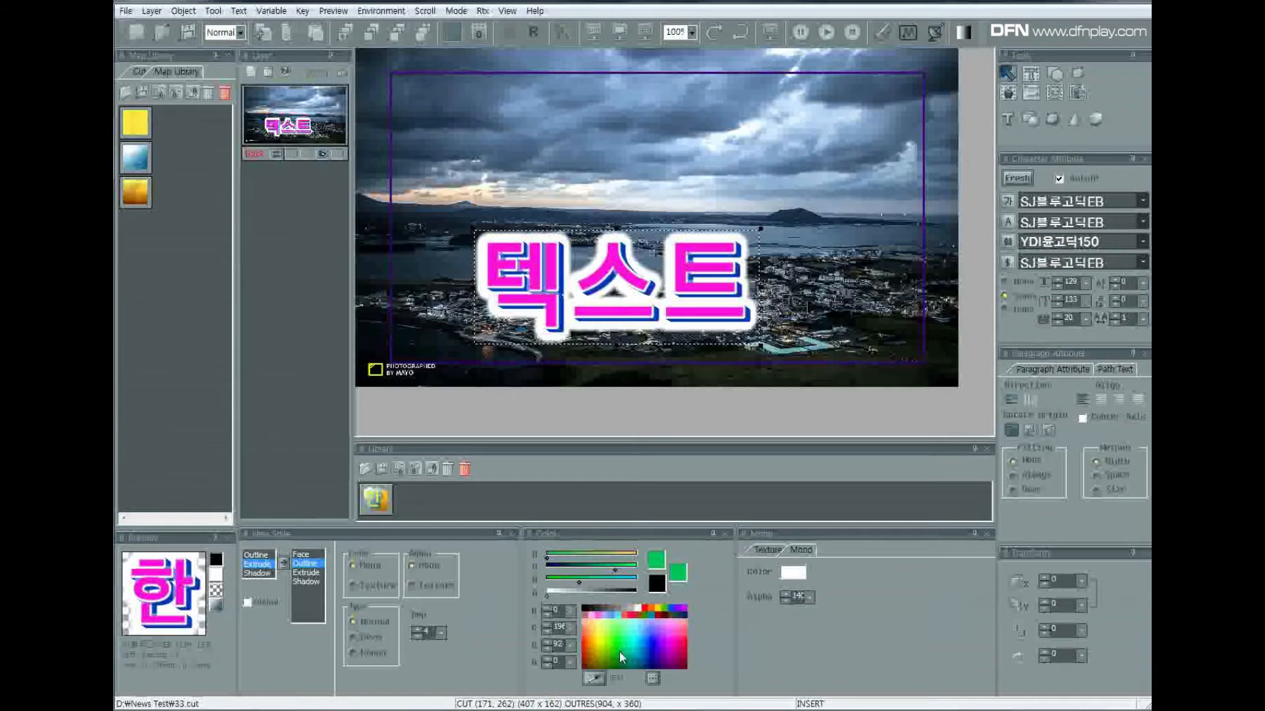
pyautogui.click(619, 647)
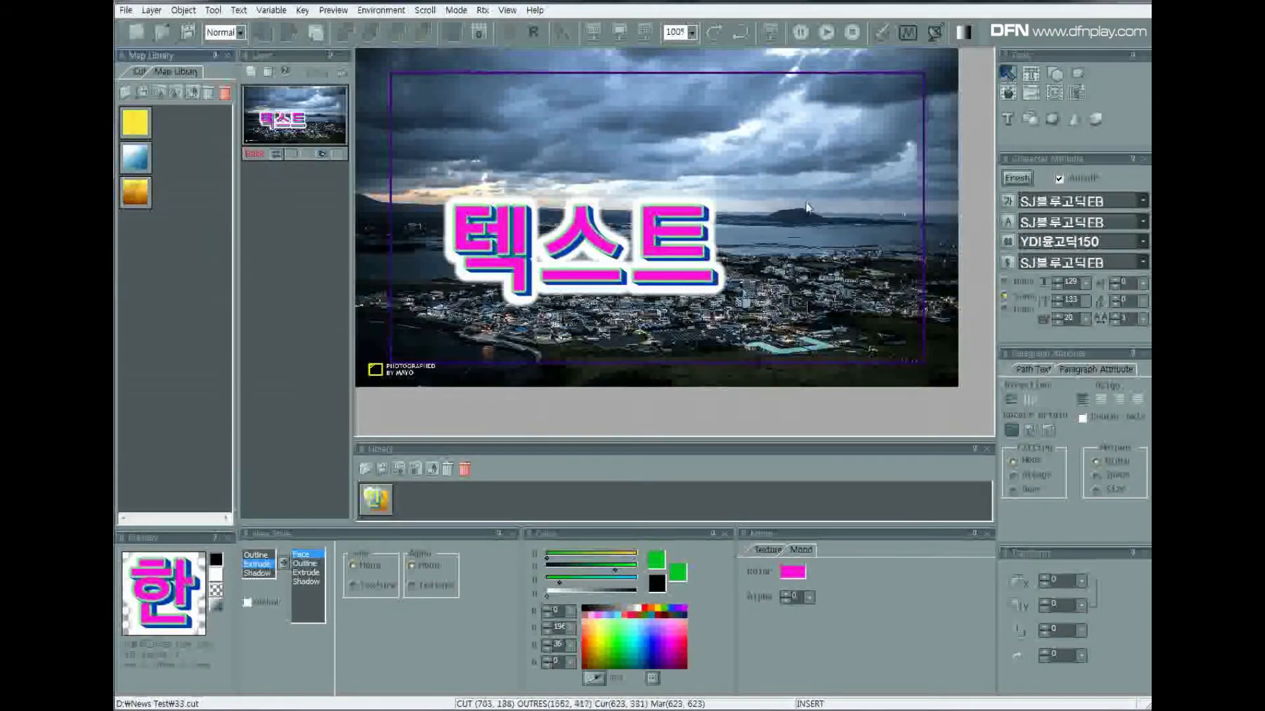
# Turn off the photo background map and move the text up towards the middle of the black frame.
pyautogui.click(1030, 93)
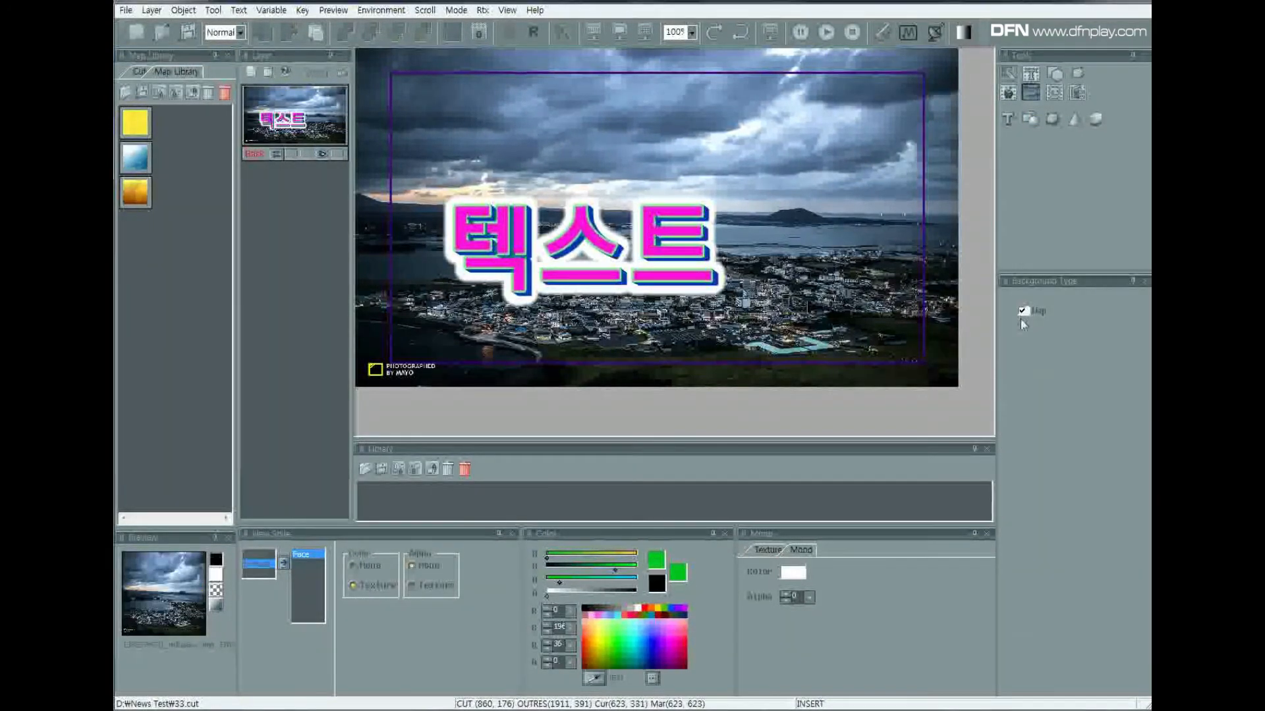
pyautogui.click(1024, 312)
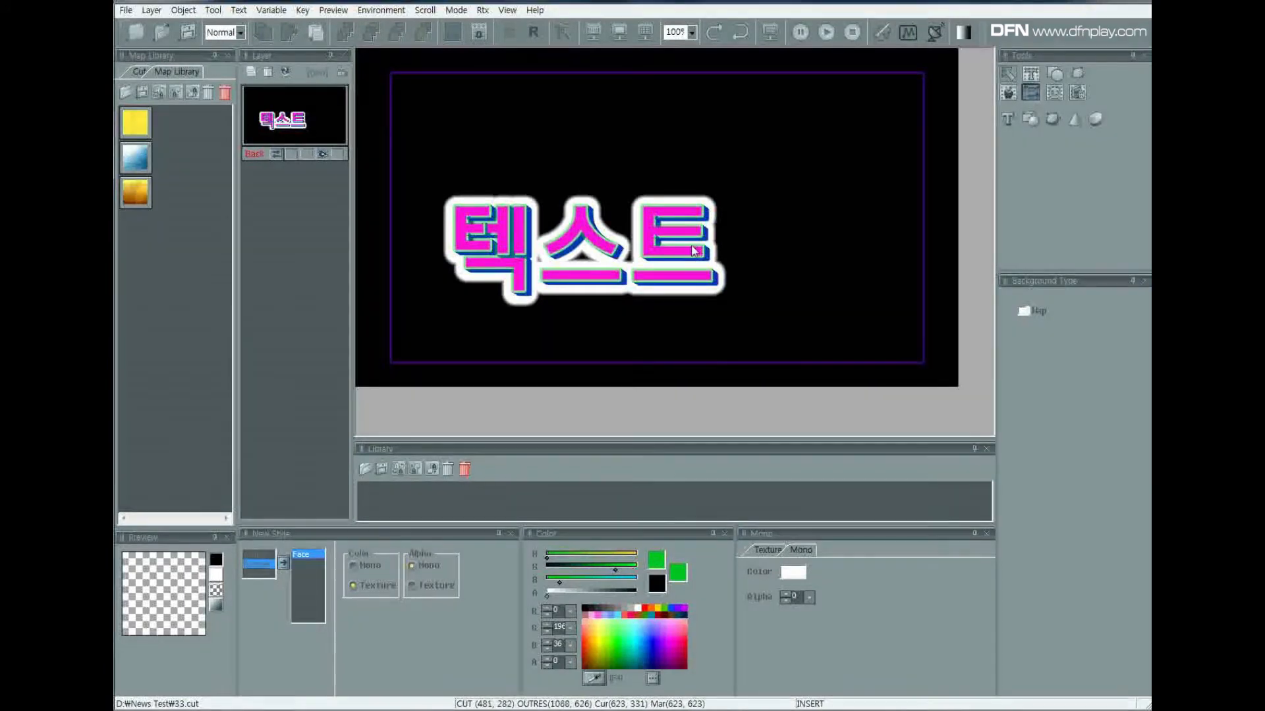
pyautogui.rightClick(682, 262)
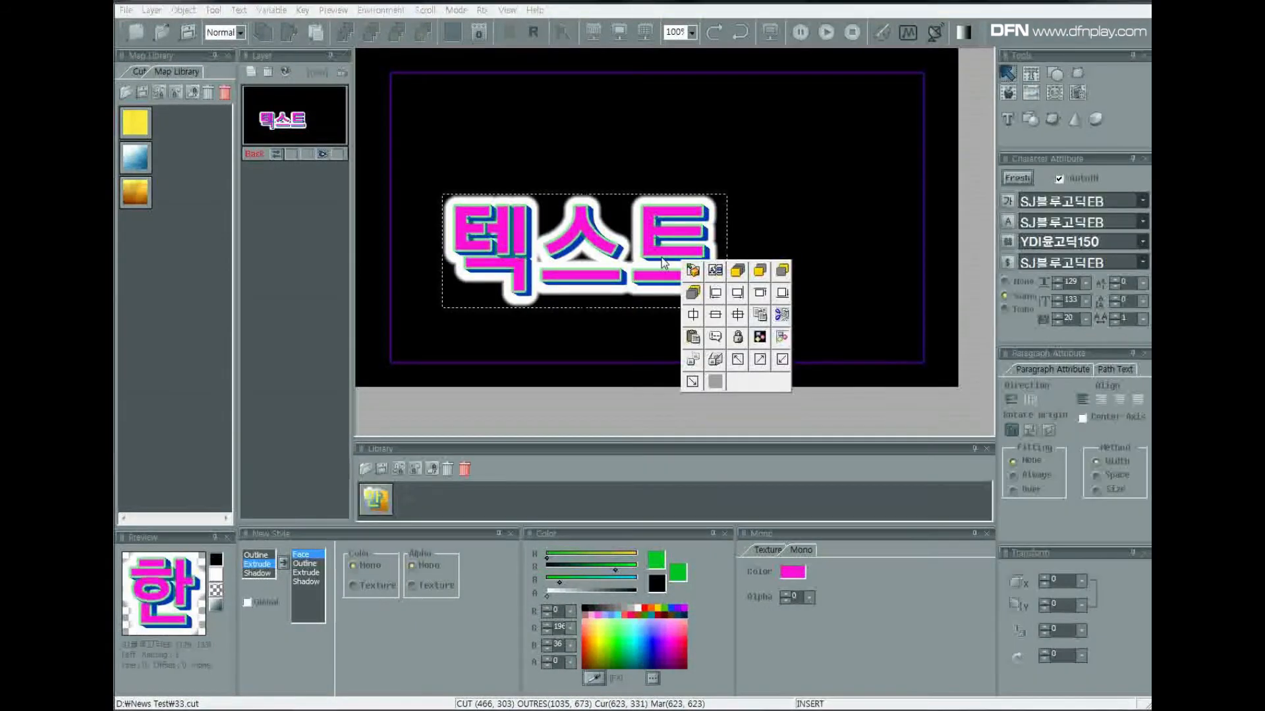
pyautogui.click(746, 209)
pyautogui.moveTo(682, 238); pyautogui.dragTo(740, 207)
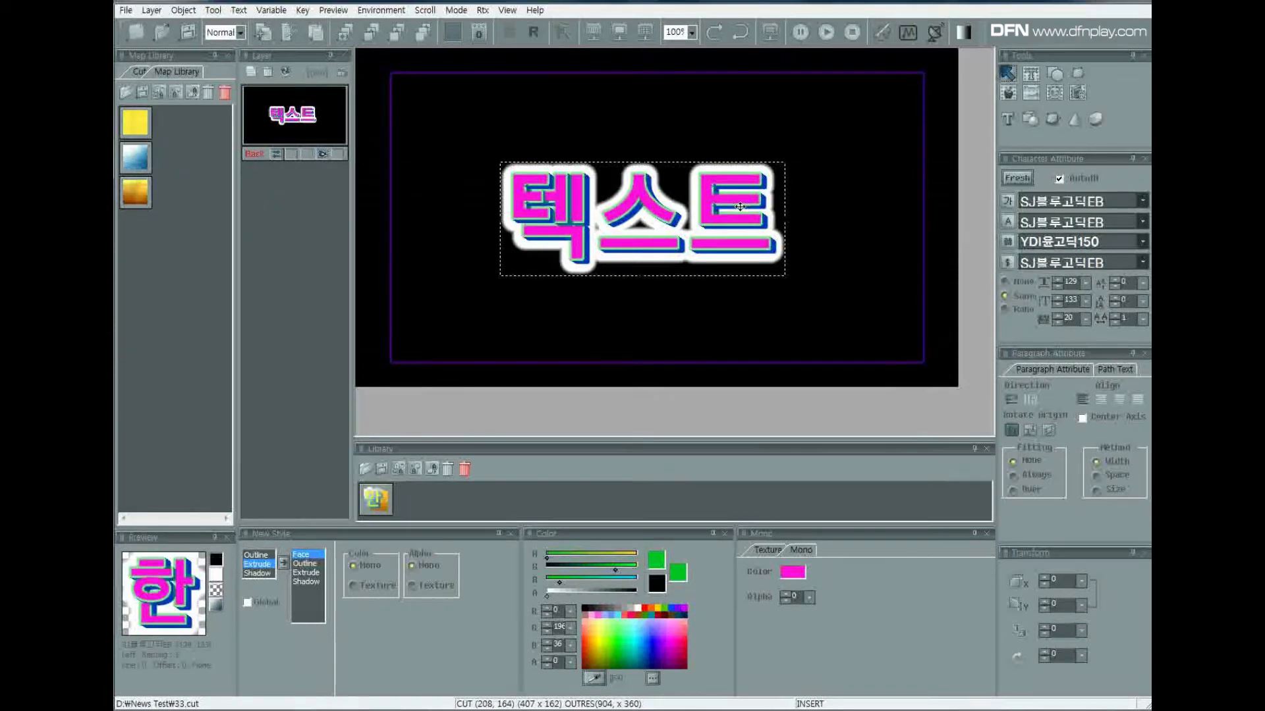
# Remove the shadow, extrusion and outline from the text so only its face is left.
pyautogui.moveTo(317, 583); pyautogui.dragTo(425, 652)
pyautogui.moveTo(314, 574); pyautogui.dragTo(429, 652)
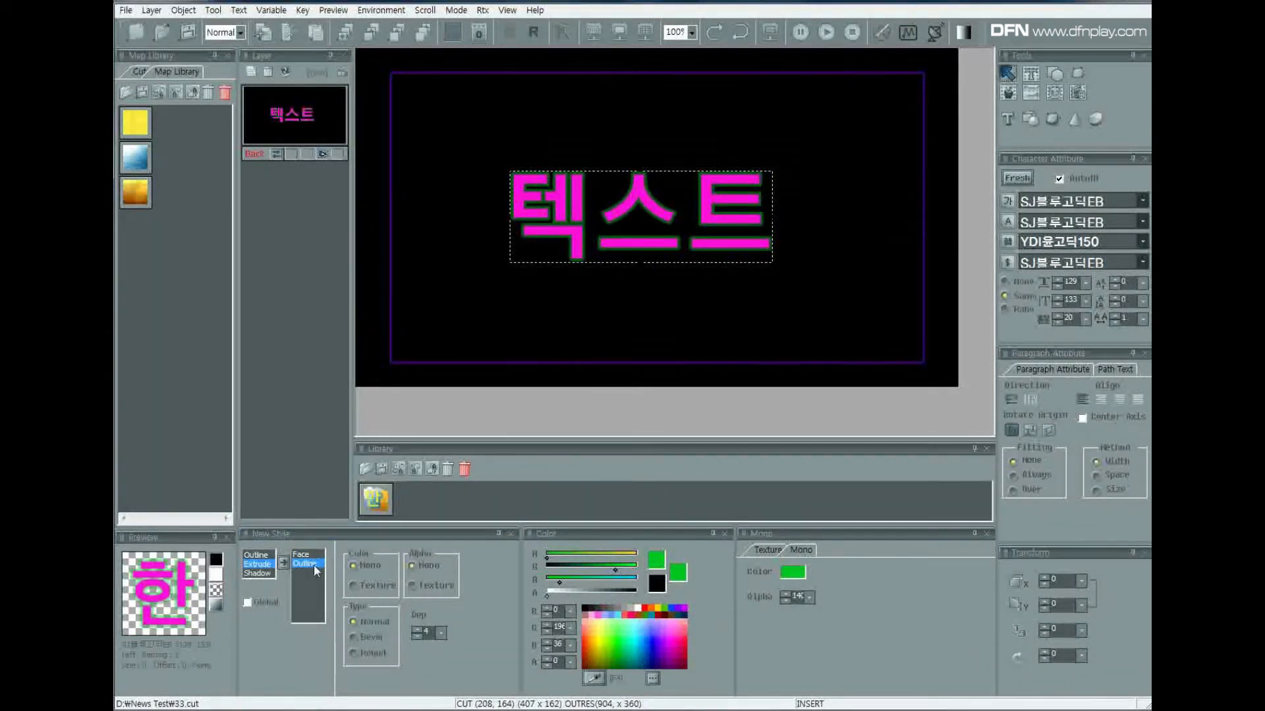
pyautogui.doubleClick(315, 564)
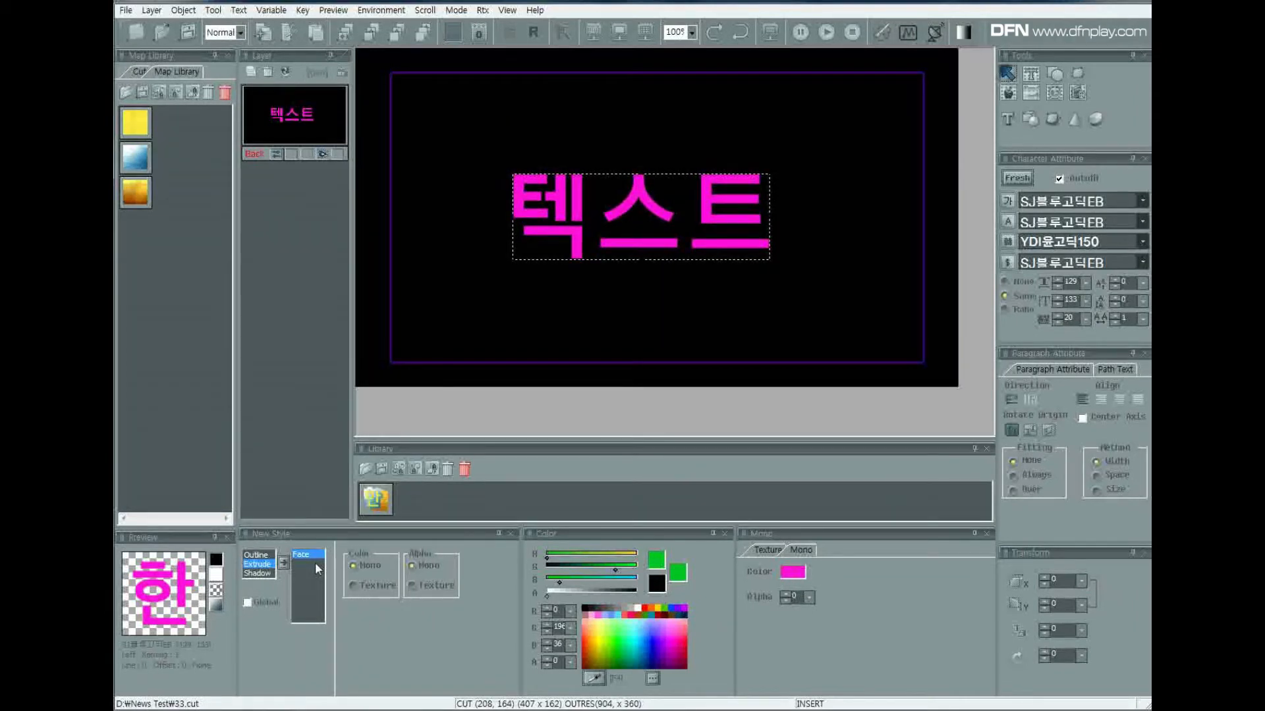
# Enlarge the text to about 597 x 197 and set its face colour to white.
pyautogui.moveTo(769, 259); pyautogui.dragTo(760, 373)
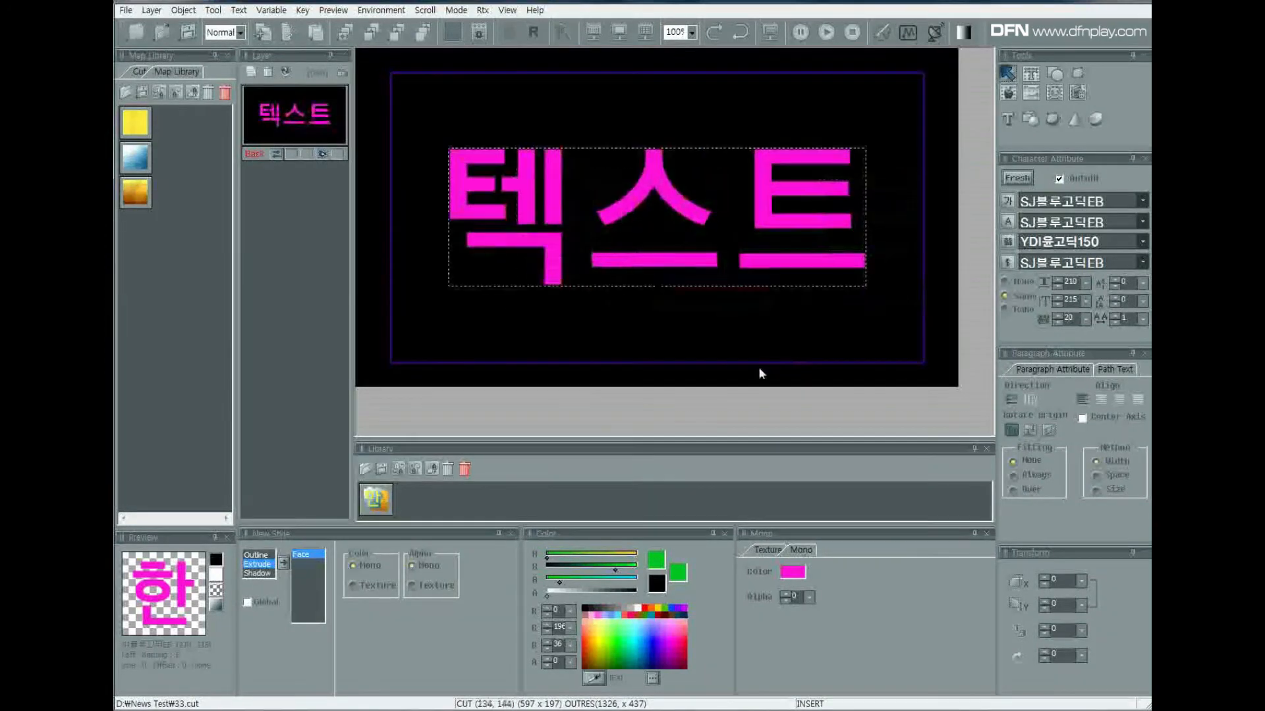
pyautogui.click(639, 610)
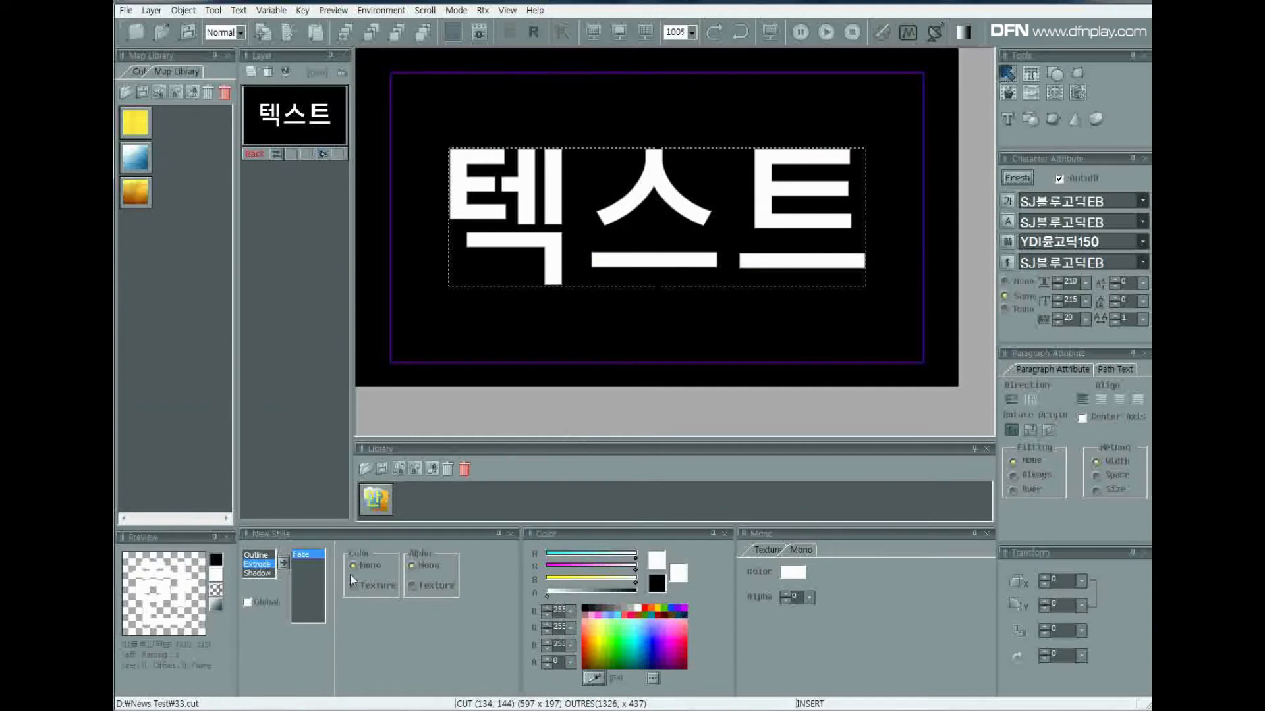
# Add an outline with a depth of 10 to the text, coloured blue (32, 60, 255) with alpha 0.
pyautogui.click(256, 555)
pyautogui.click(283, 562)
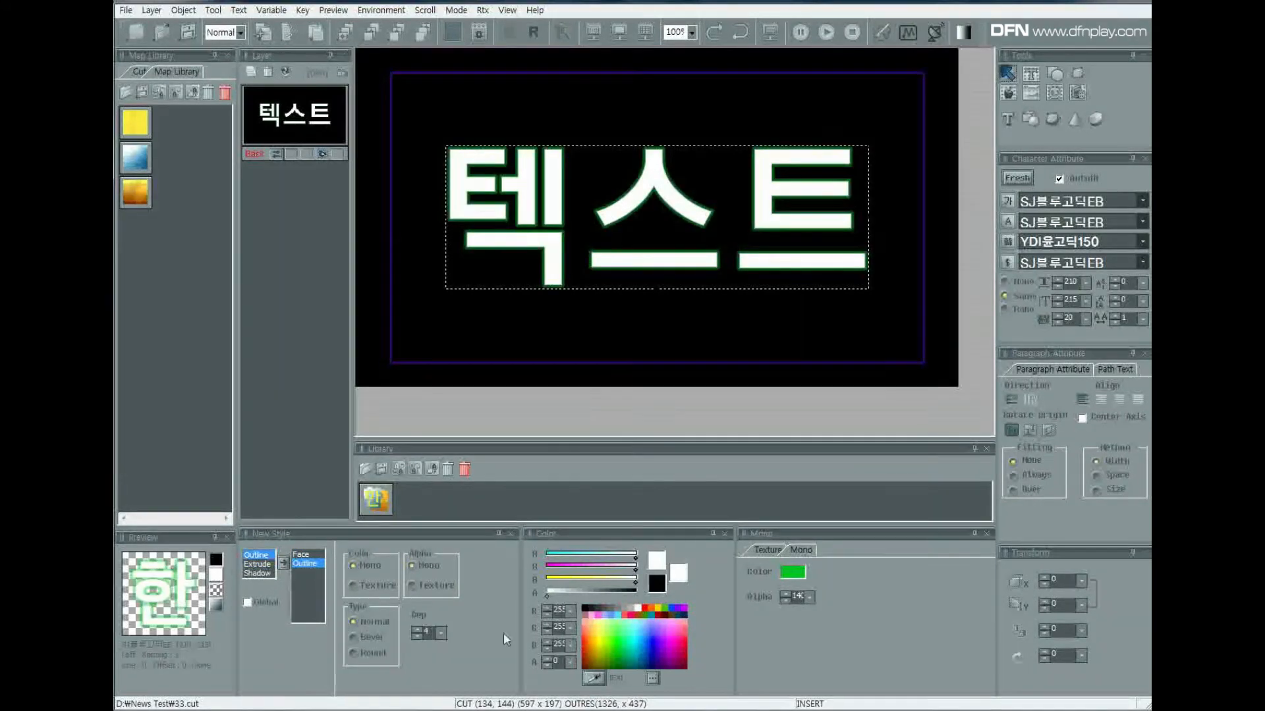
pyautogui.click(441, 634)
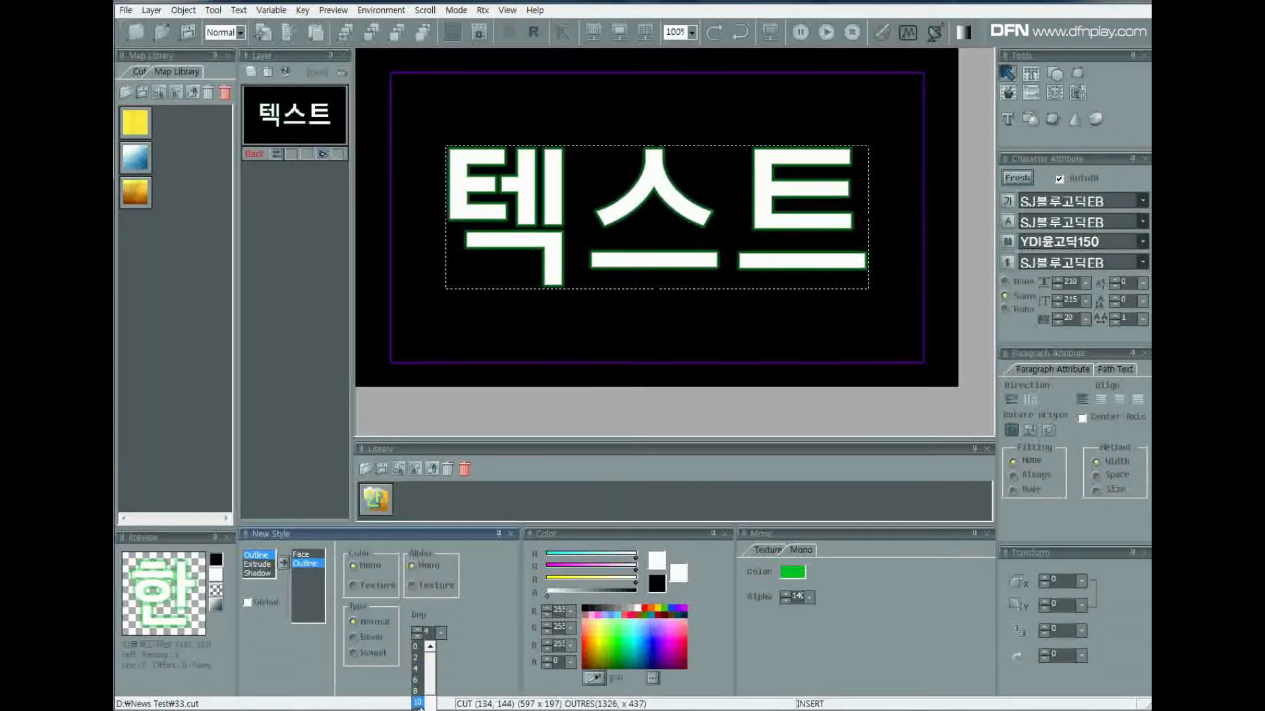
pyautogui.click(418, 702)
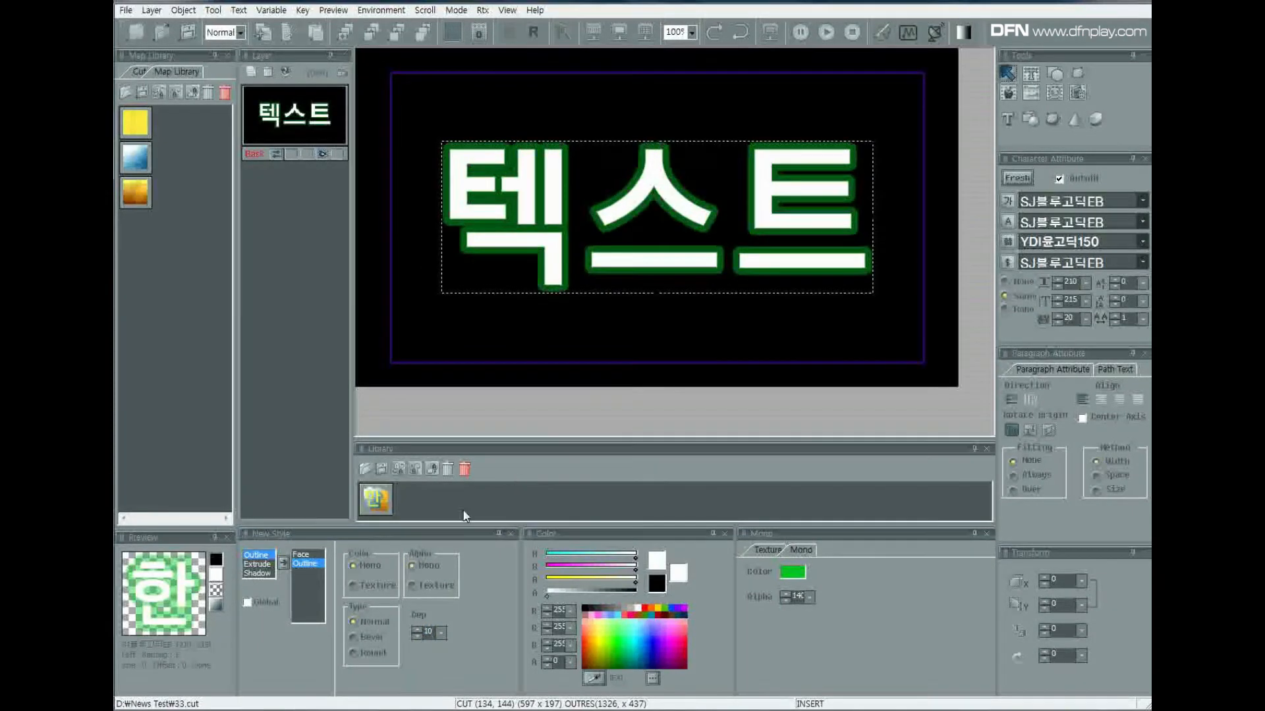
pyautogui.click(631, 629)
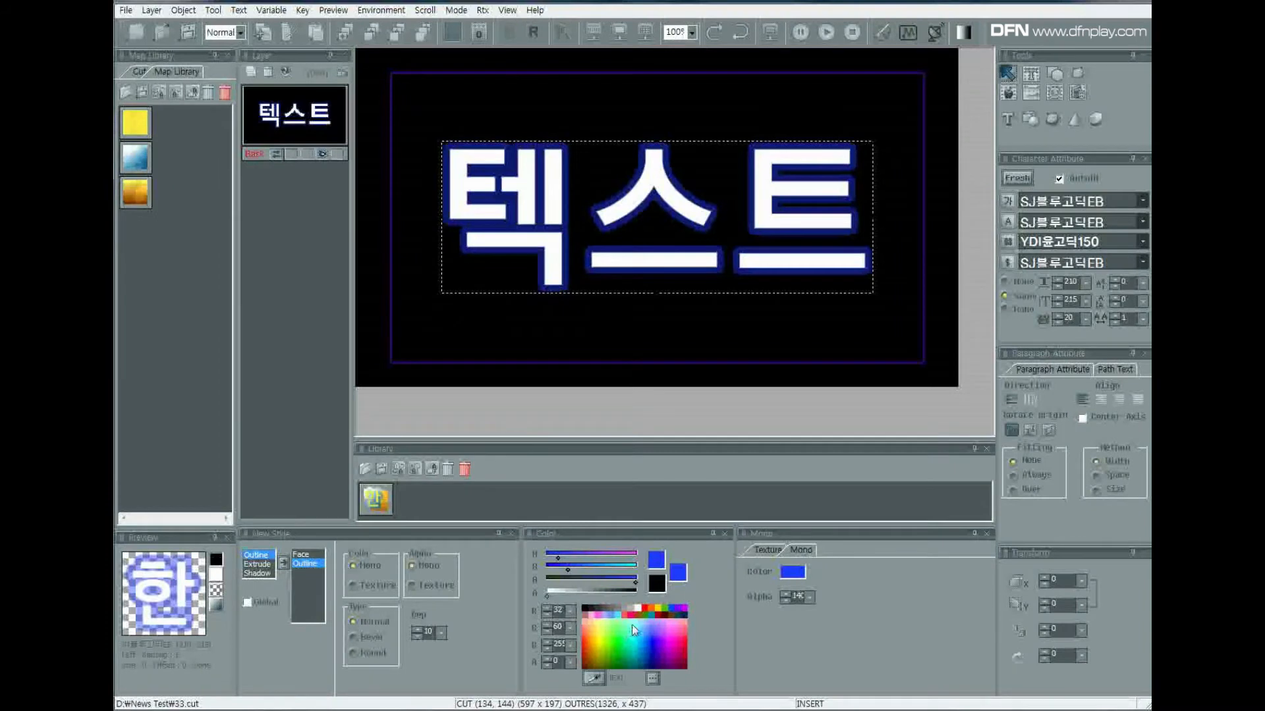
pyautogui.click(810, 597)
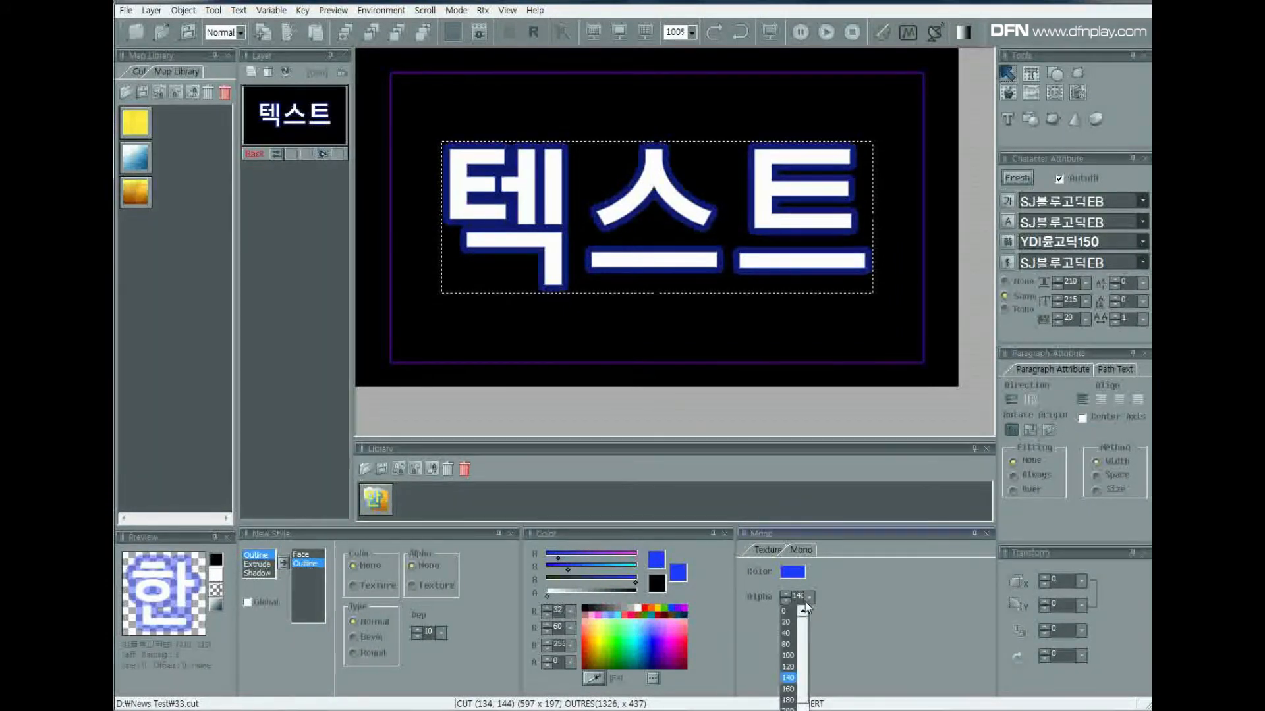
pyautogui.click(783, 608)
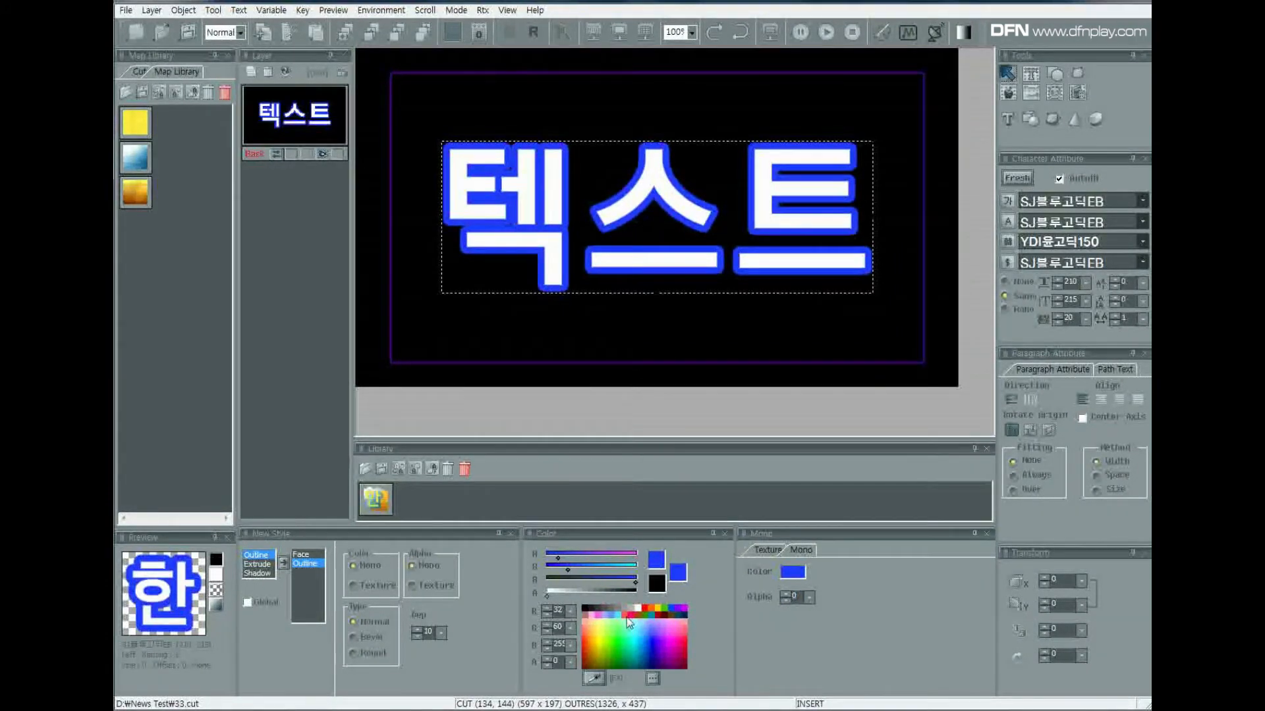
# Switch the outline's colour to Texture, trying a red-to-green gradient before reapplying the yellow texture.
pyautogui.click(354, 586)
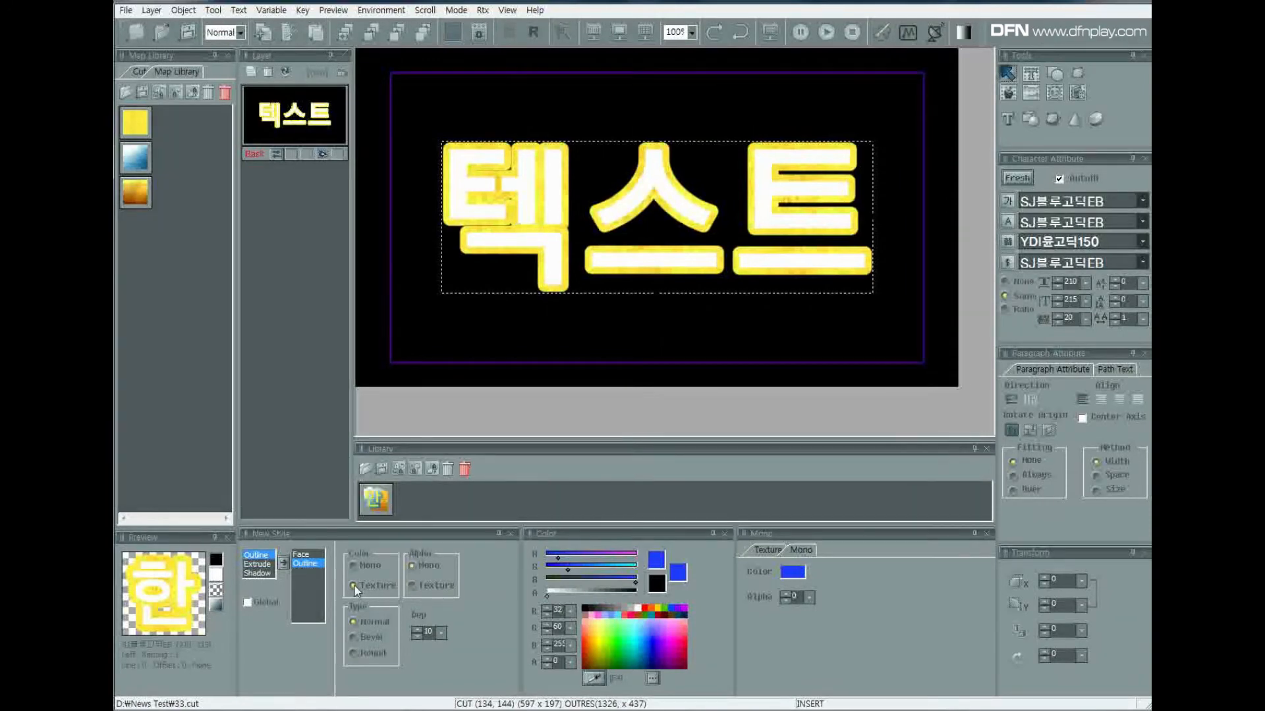
pyautogui.click(767, 552)
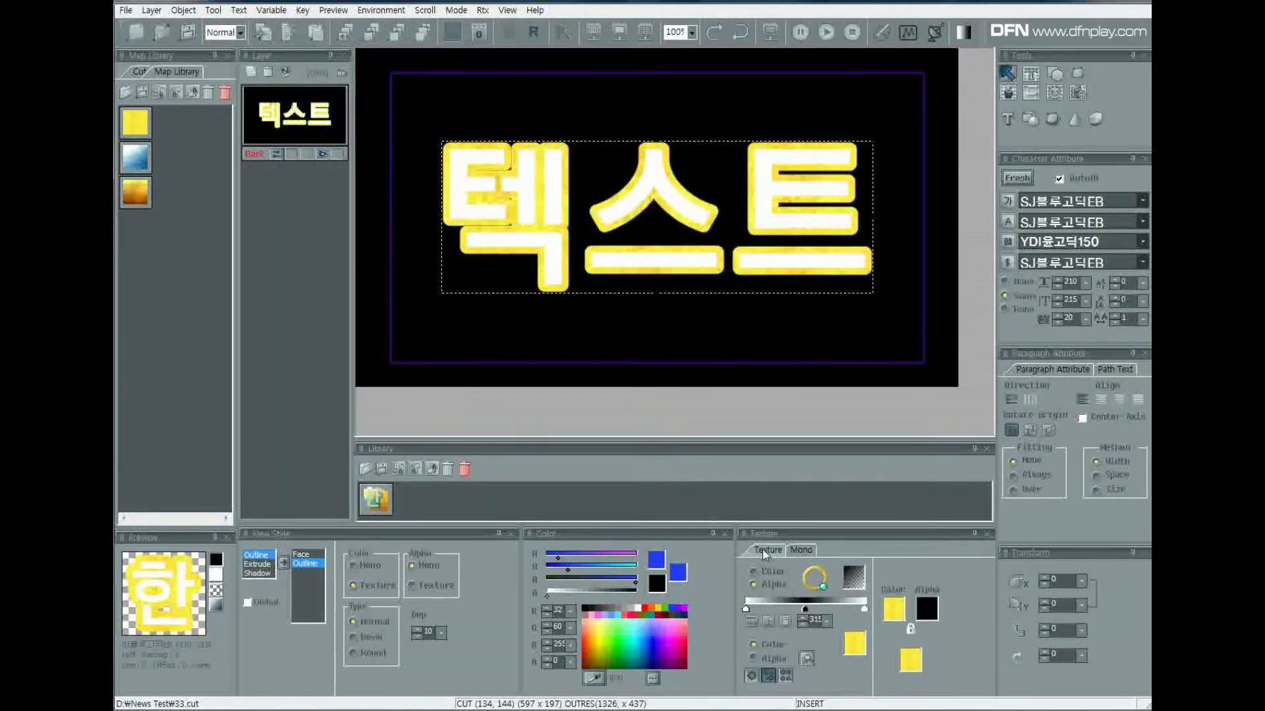
pyautogui.click(755, 572)
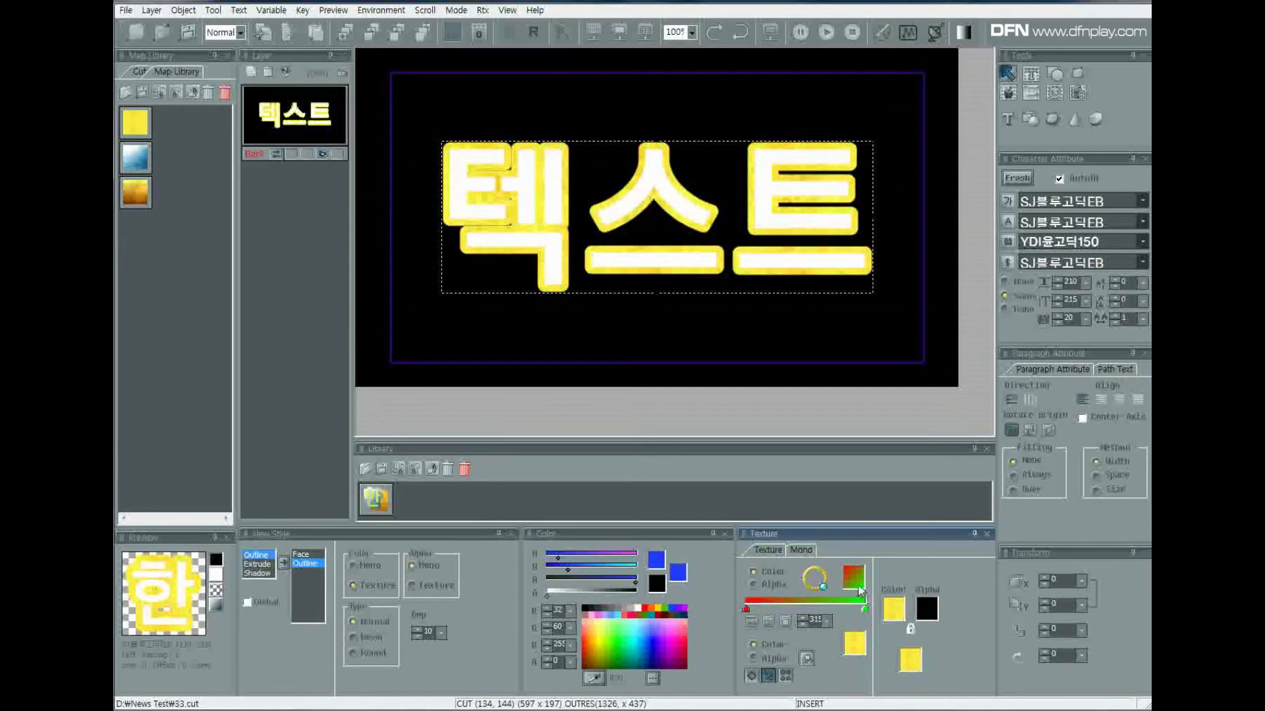
pyautogui.click(890, 611)
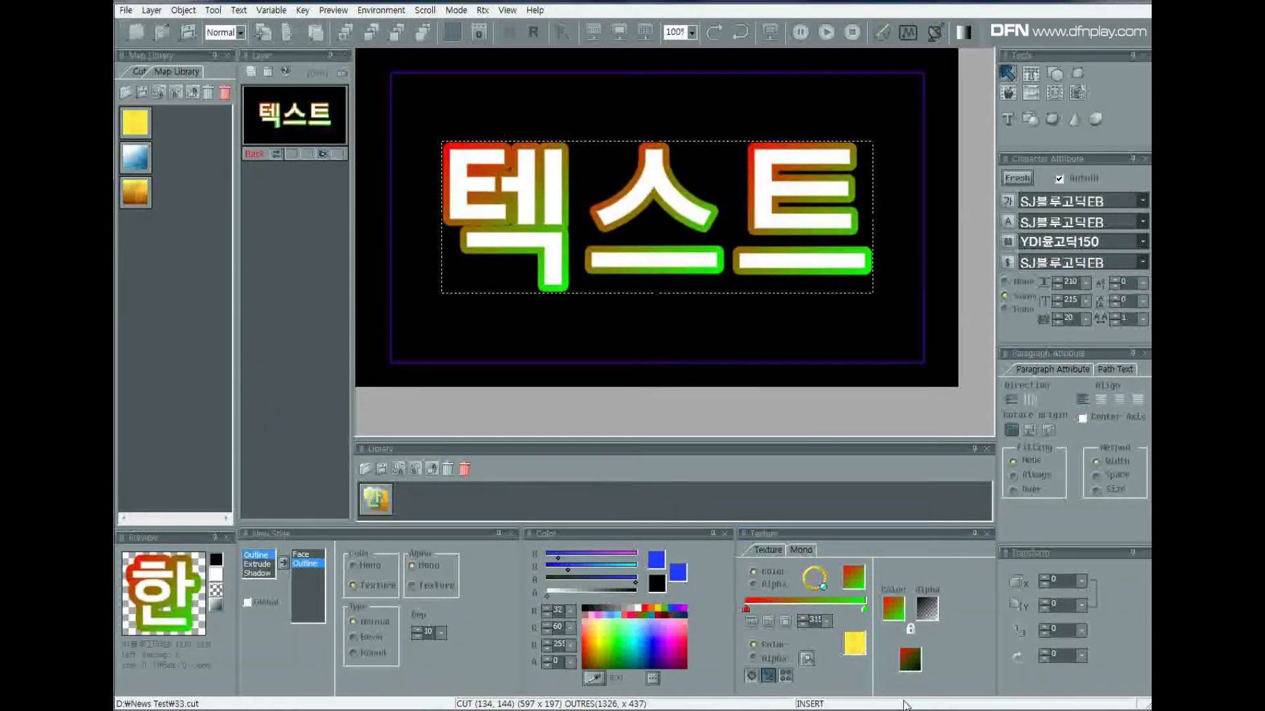
pyautogui.moveTo(857, 651); pyautogui.dragTo(890, 614)
# Browse the texture images in the C: drive's DigitalRose Studio map folder and preview sky_low.bmp.
pyautogui.click(812, 661)
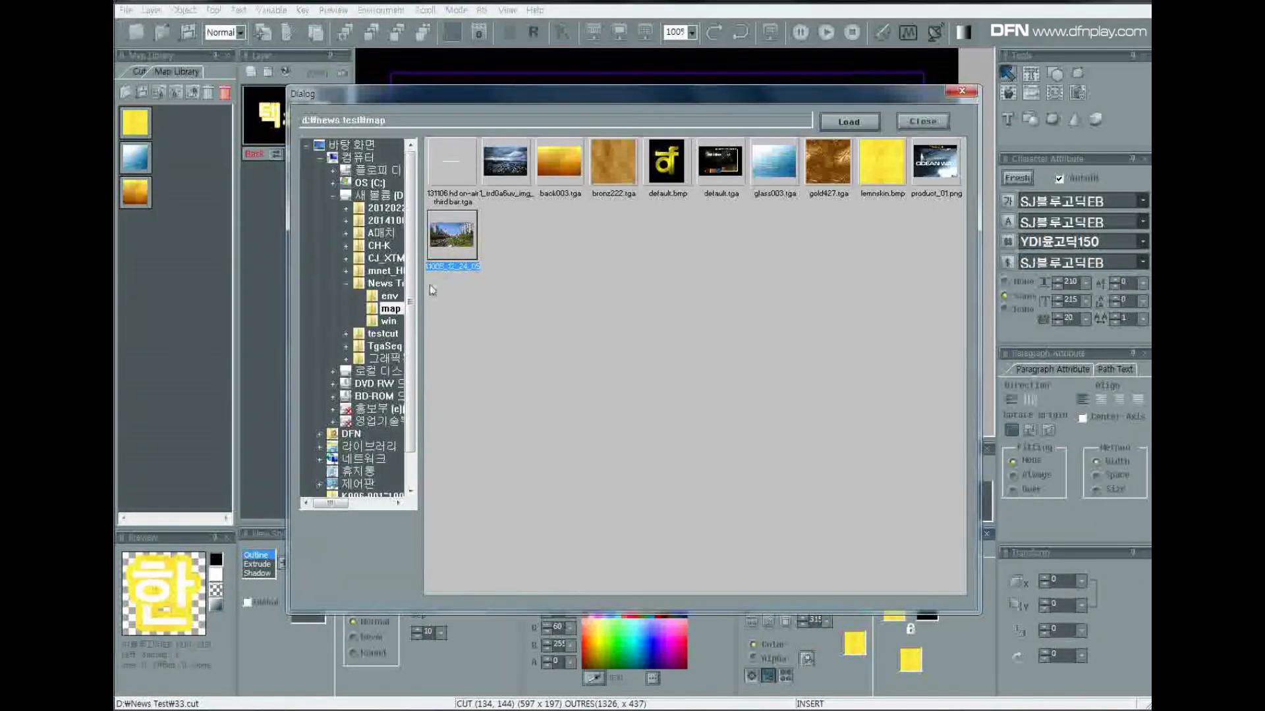
pyautogui.doubleClick(370, 182)
pyautogui.doubleClick(388, 196)
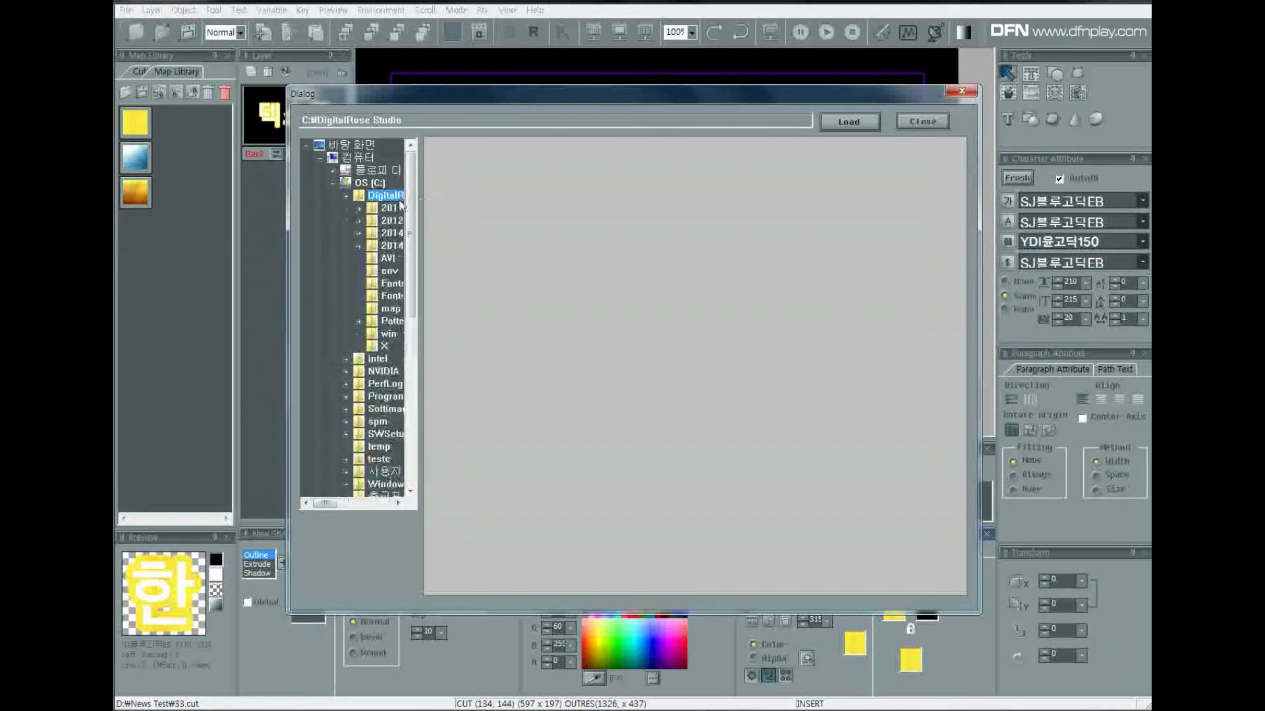
pyautogui.click(390, 308)
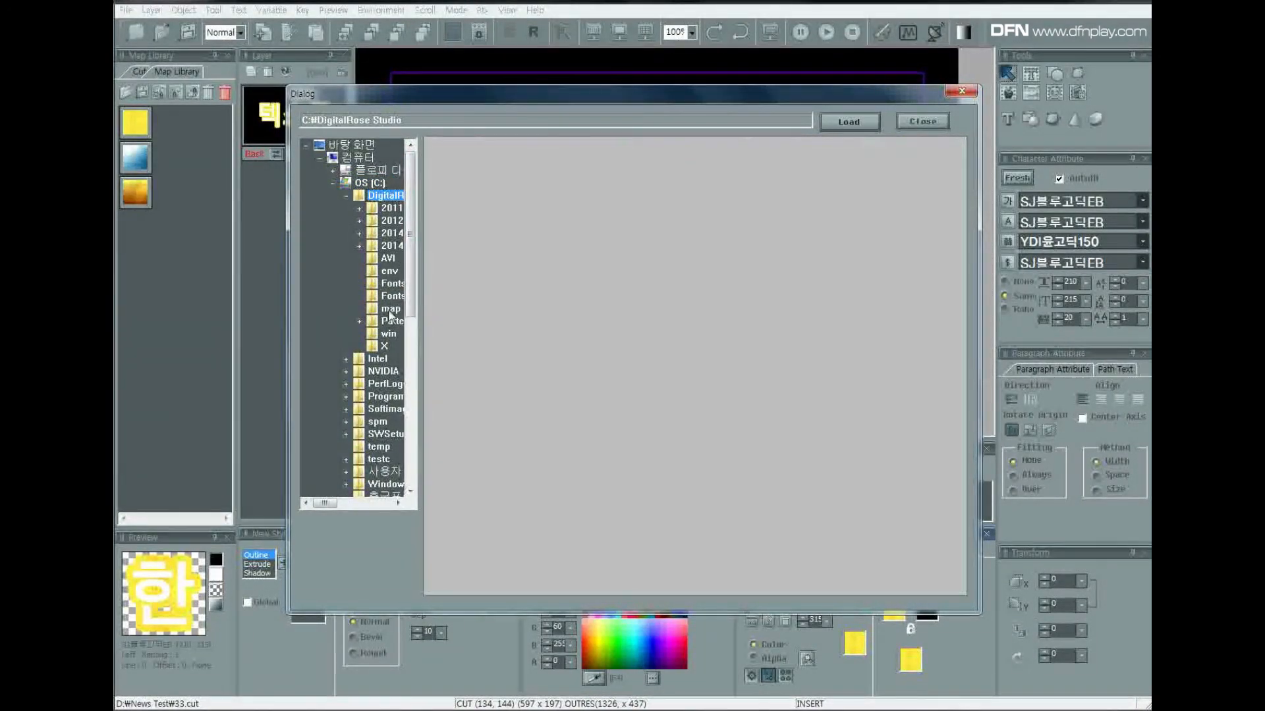
pyautogui.moveTo(960, 420); pyautogui.dragTo(937, 372)
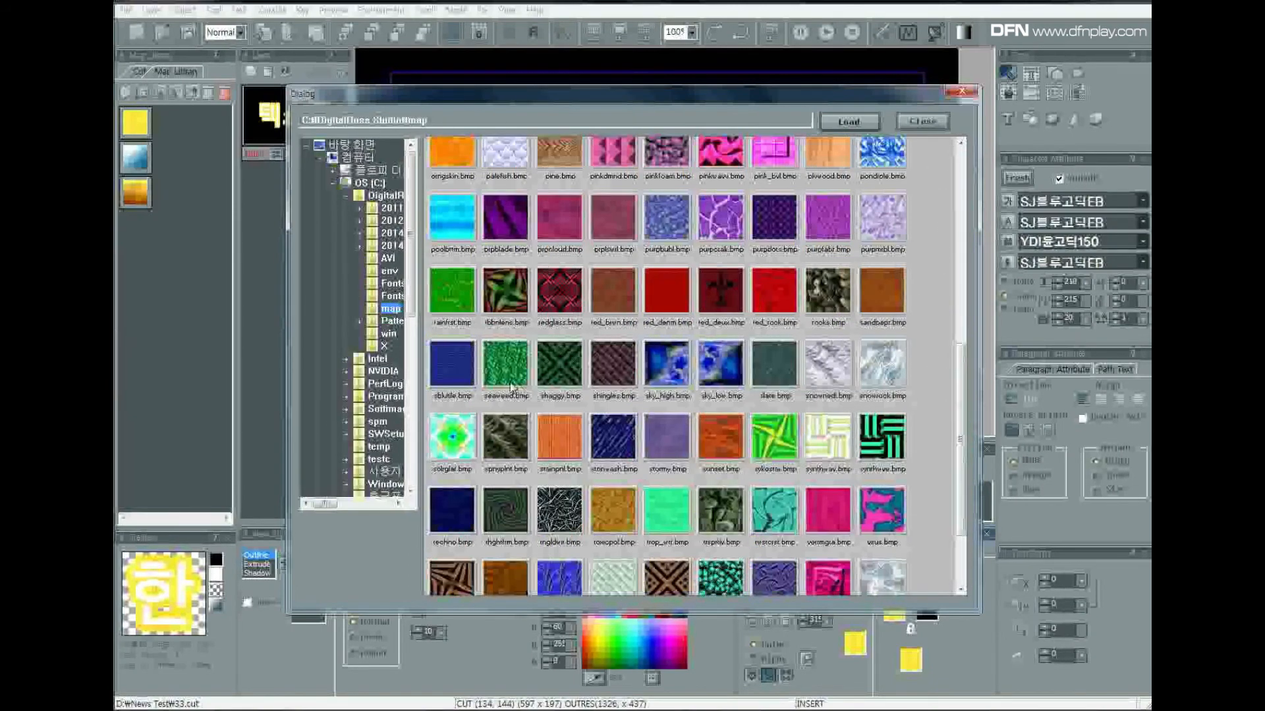
pyautogui.click(348, 196)
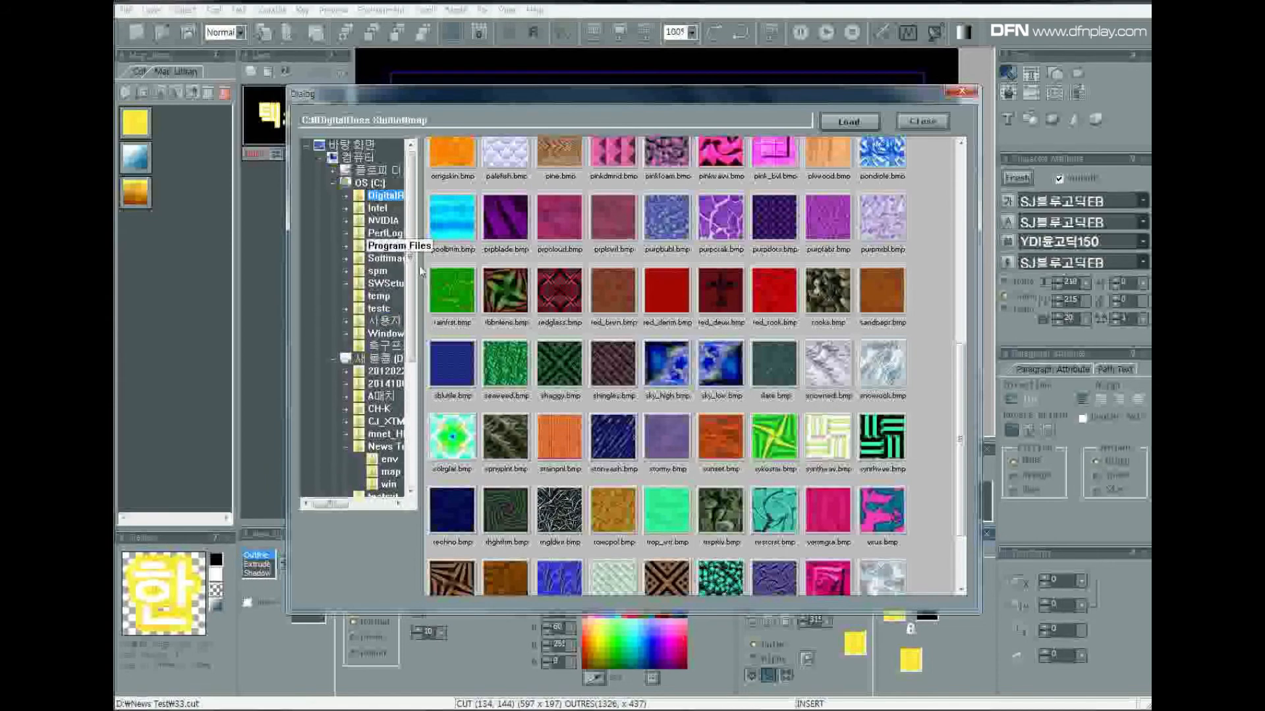
pyautogui.click(720, 379)
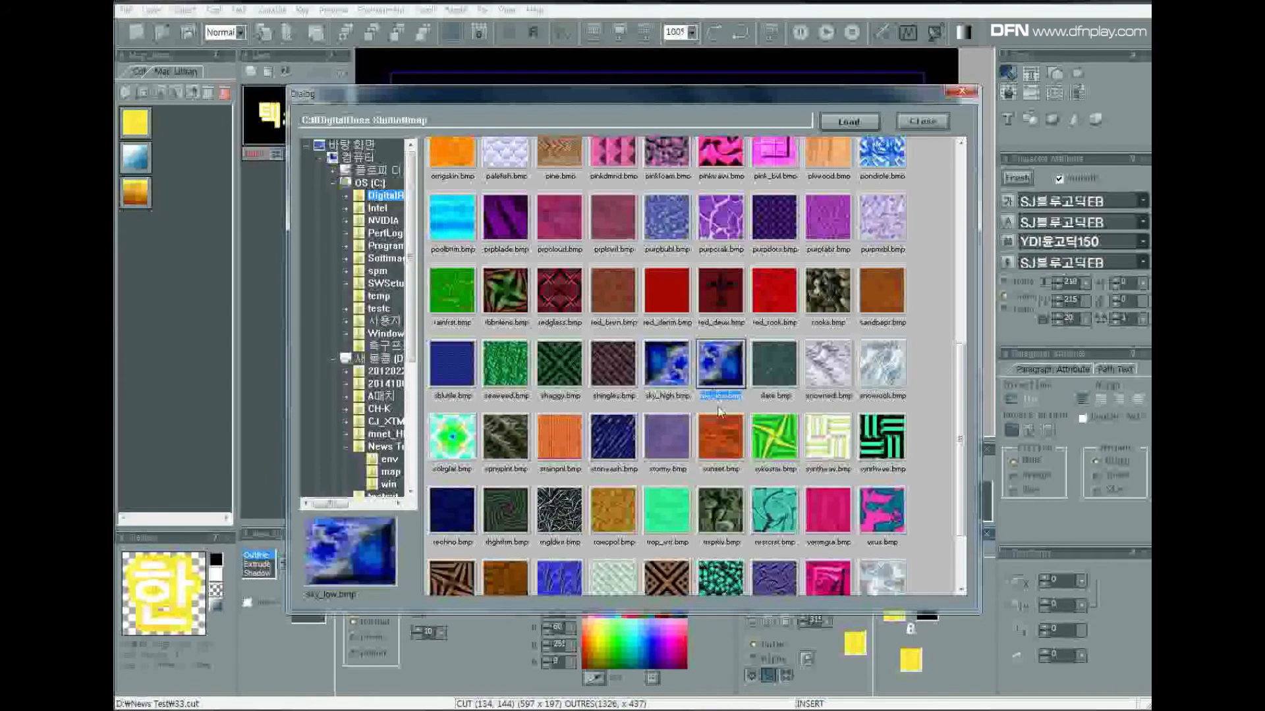
pyautogui.moveTo(962, 352); pyautogui.dragTo(949, 169)
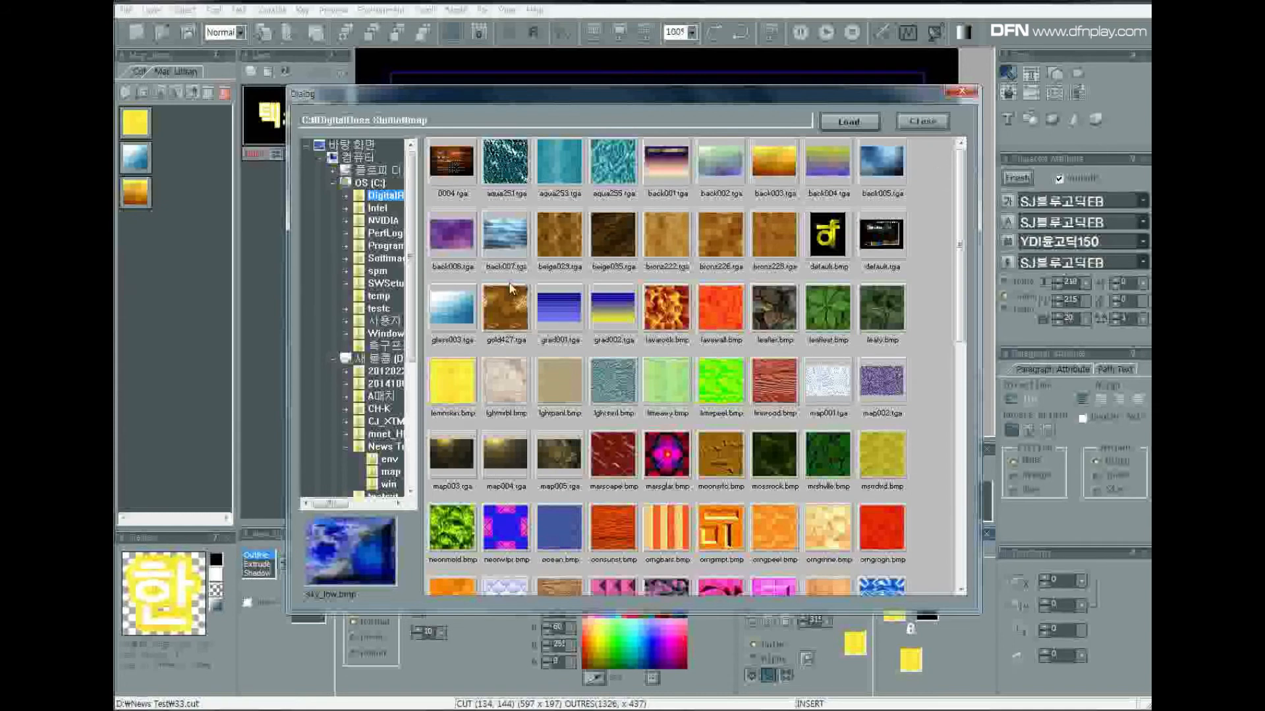
# Load the gold427.tga texture, overwriting the existing copy, and apply it as the outline's colour.
pyautogui.click(522, 322)
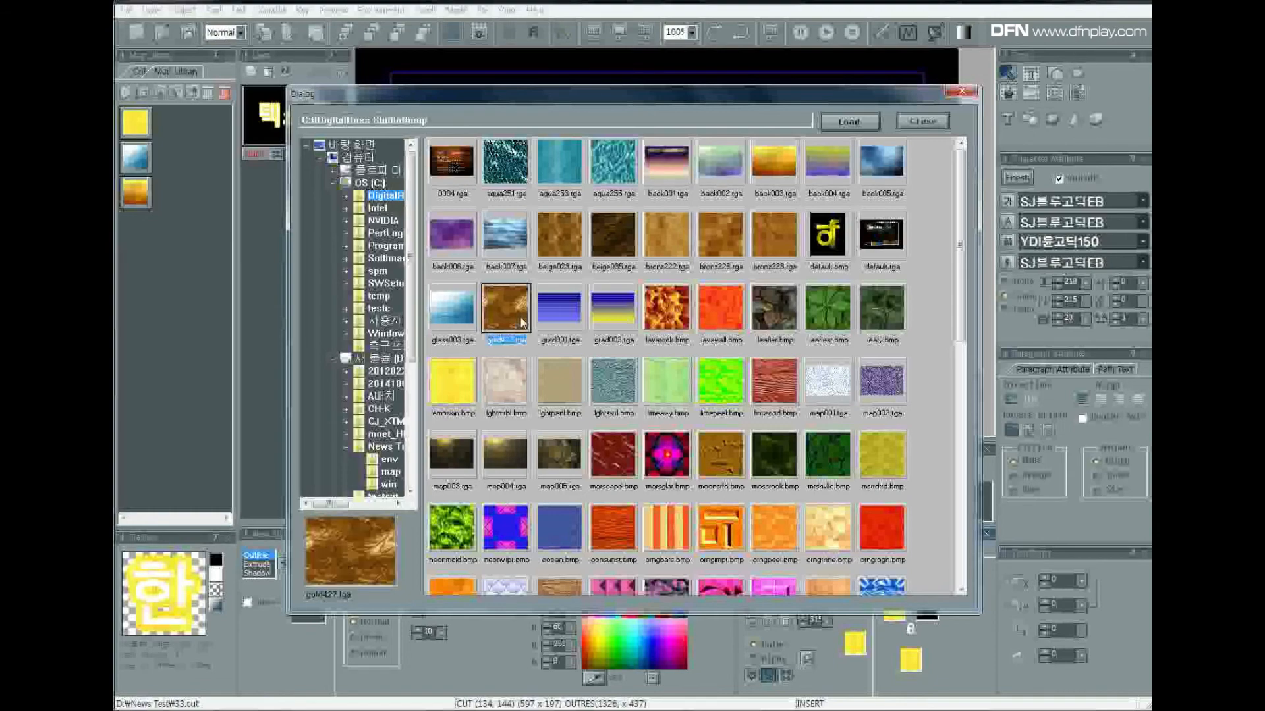
pyautogui.click(850, 125)
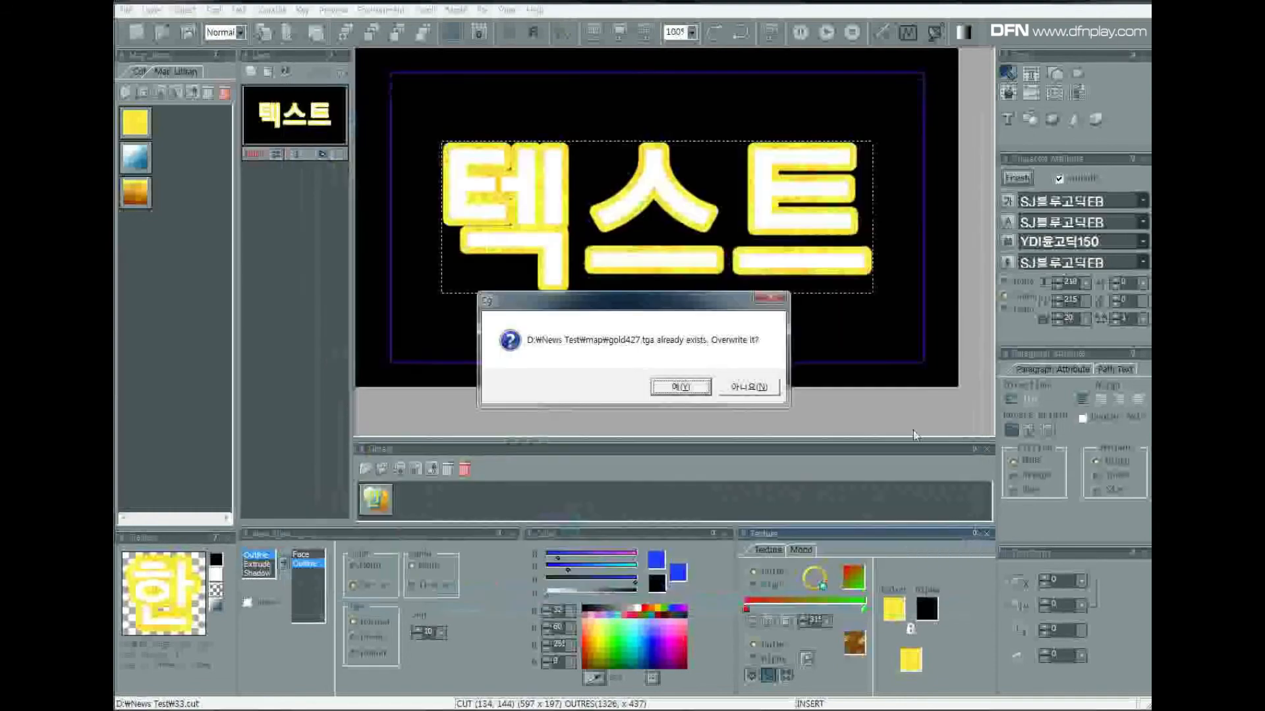
pyautogui.click(683, 388)
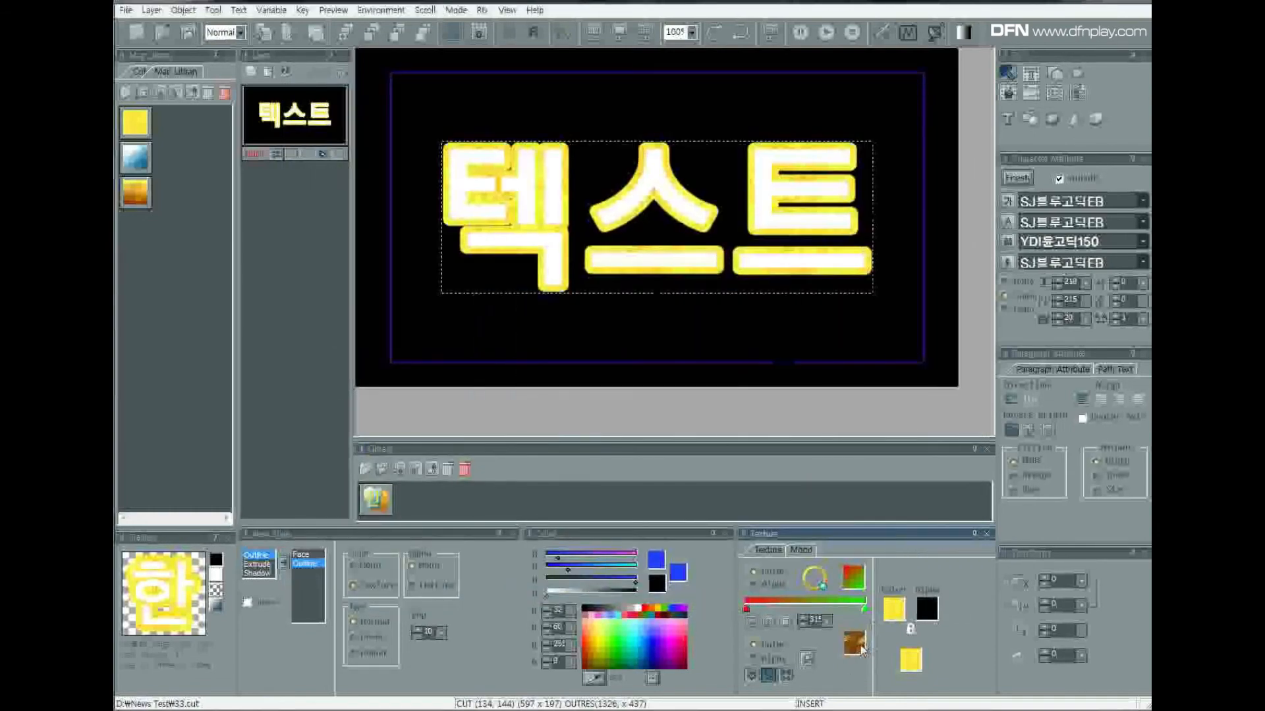
pyautogui.click(894, 612)
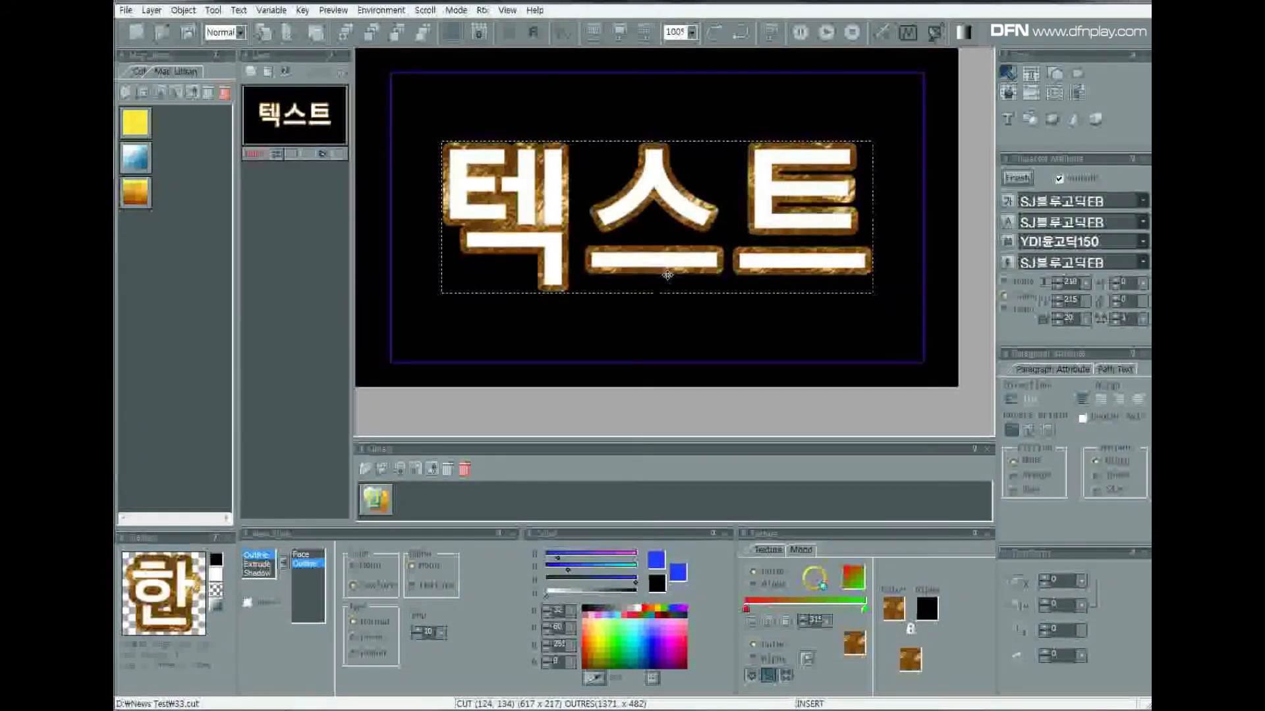
# Try a depth of 2 for the gold outline and settle on a depth of 6.
pyautogui.click(442, 634)
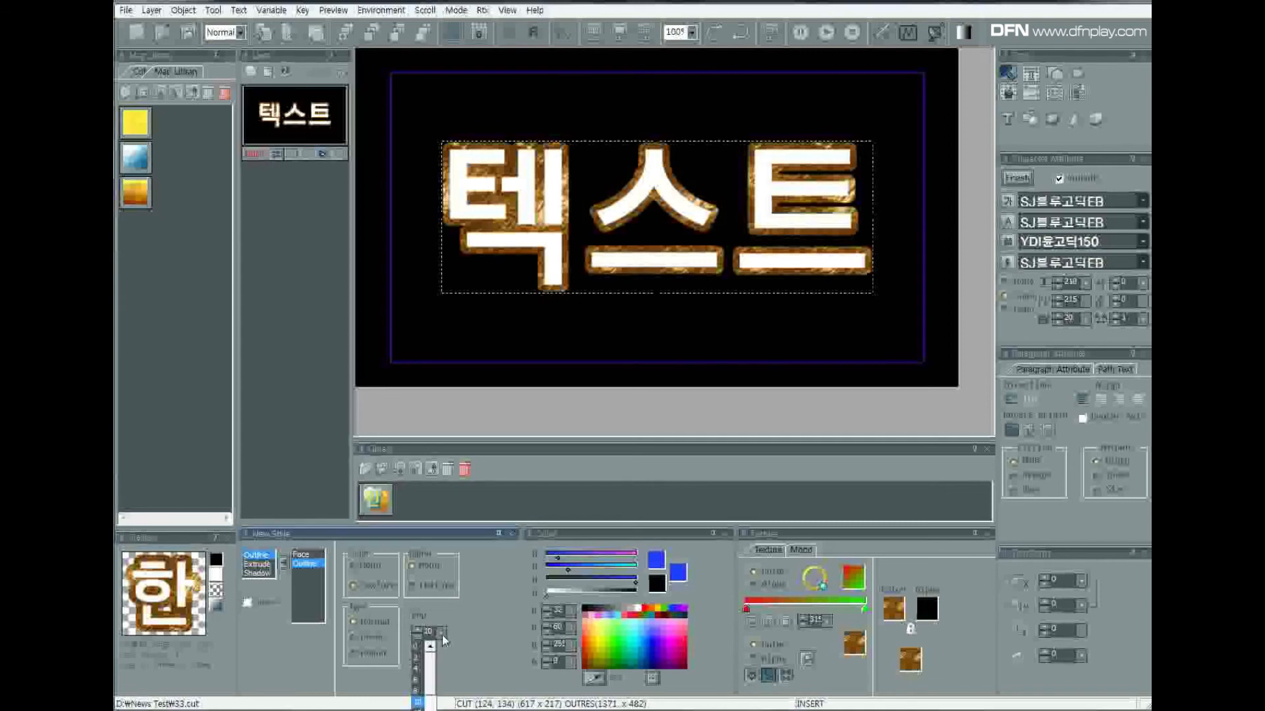
pyautogui.click(421, 659)
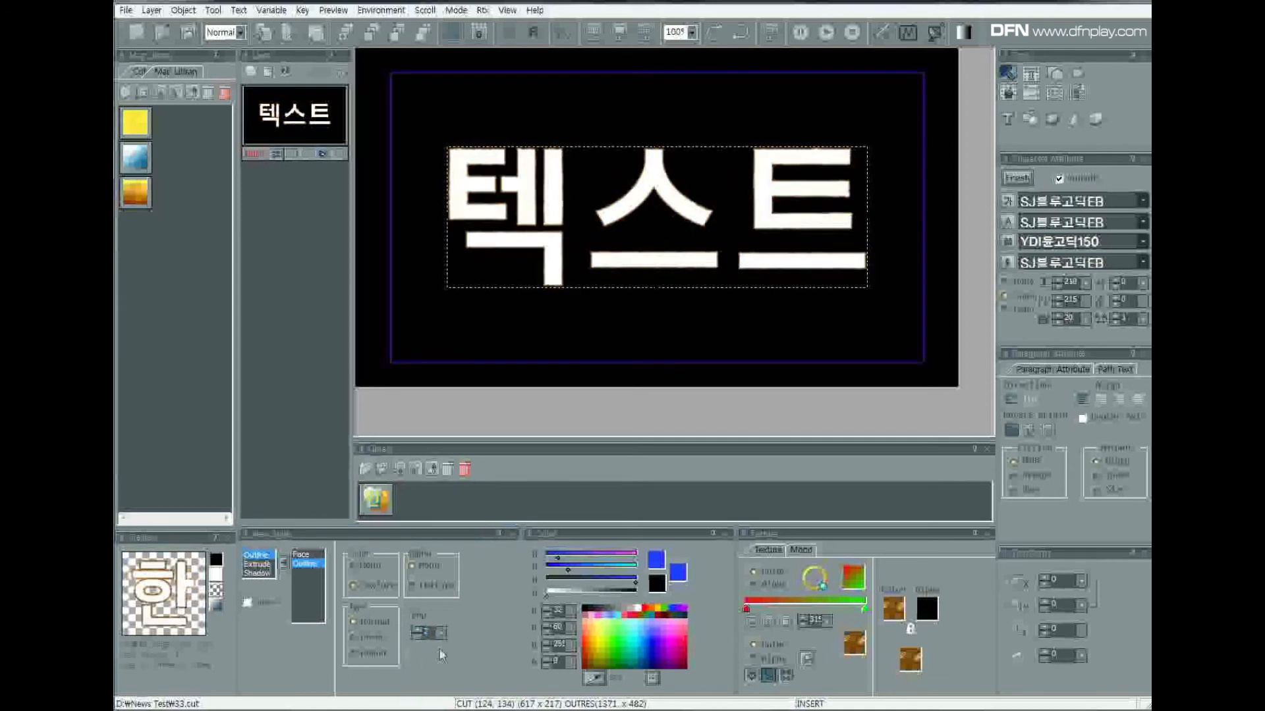
pyautogui.click(441, 634)
pyautogui.click(423, 675)
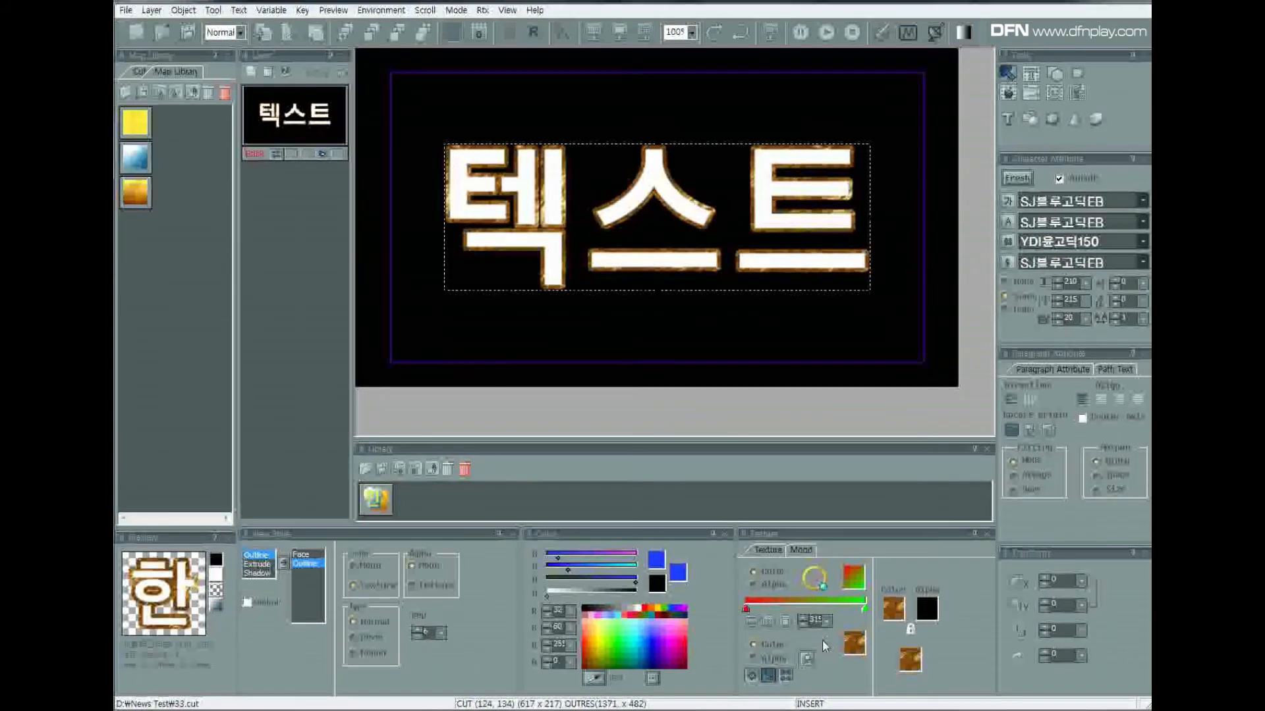
# Load the back003.tga texture from the map folder and apply it as the outline's colour.
pyautogui.click(810, 659)
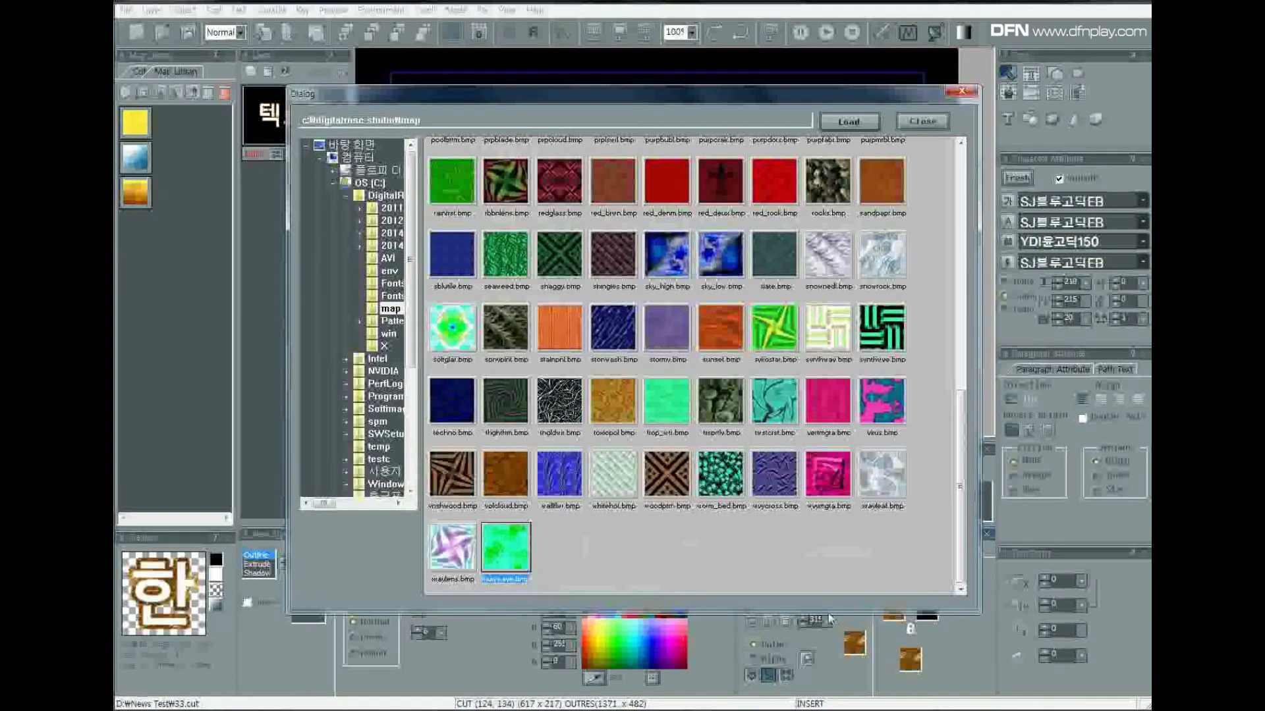
pyautogui.moveTo(962, 415); pyautogui.dragTo(770, 181)
pyautogui.click(771, 181)
pyautogui.click(848, 121)
pyautogui.click(678, 387)
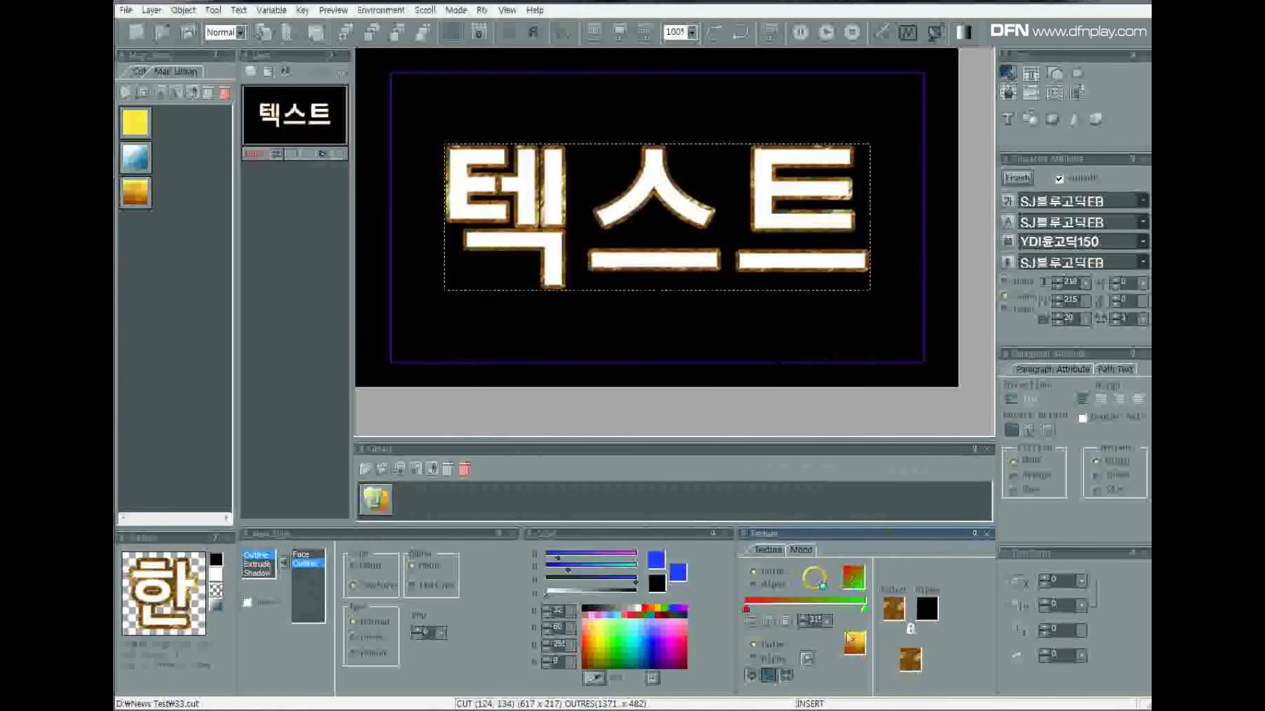
pyautogui.click(903, 606)
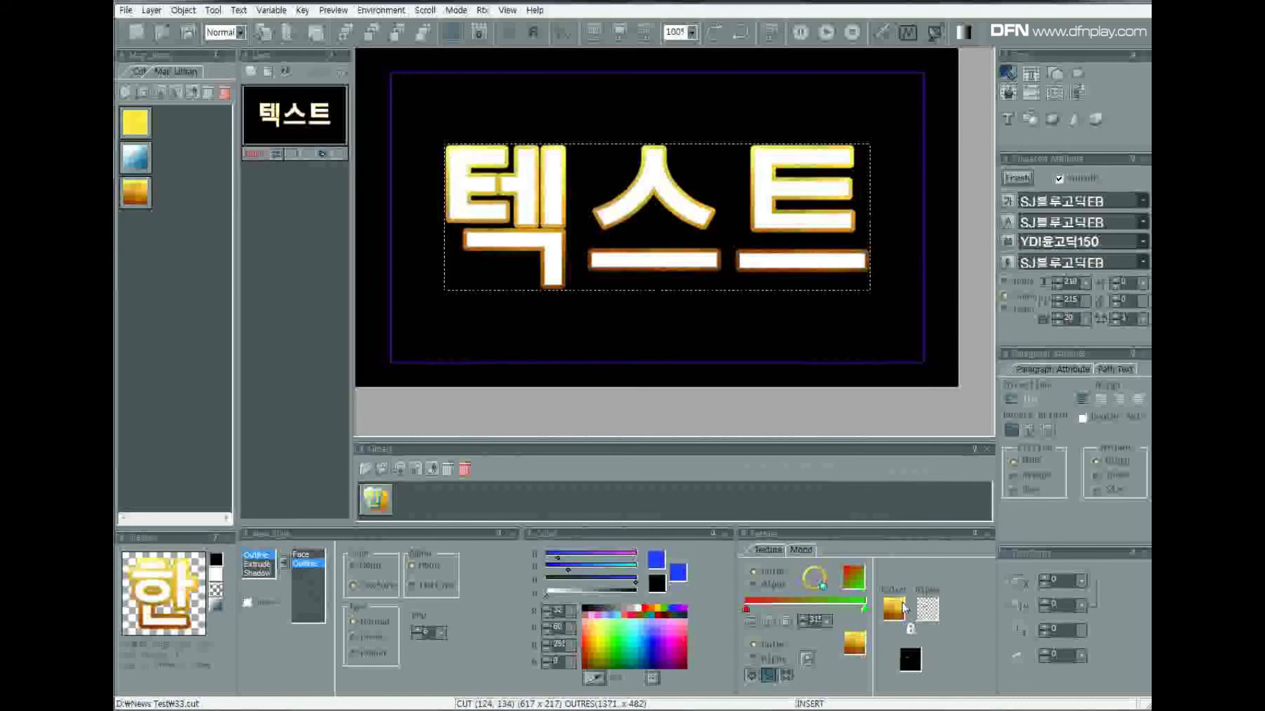
# Add an extrude effect to the text and set its depth to 10.
pyautogui.click(256, 565)
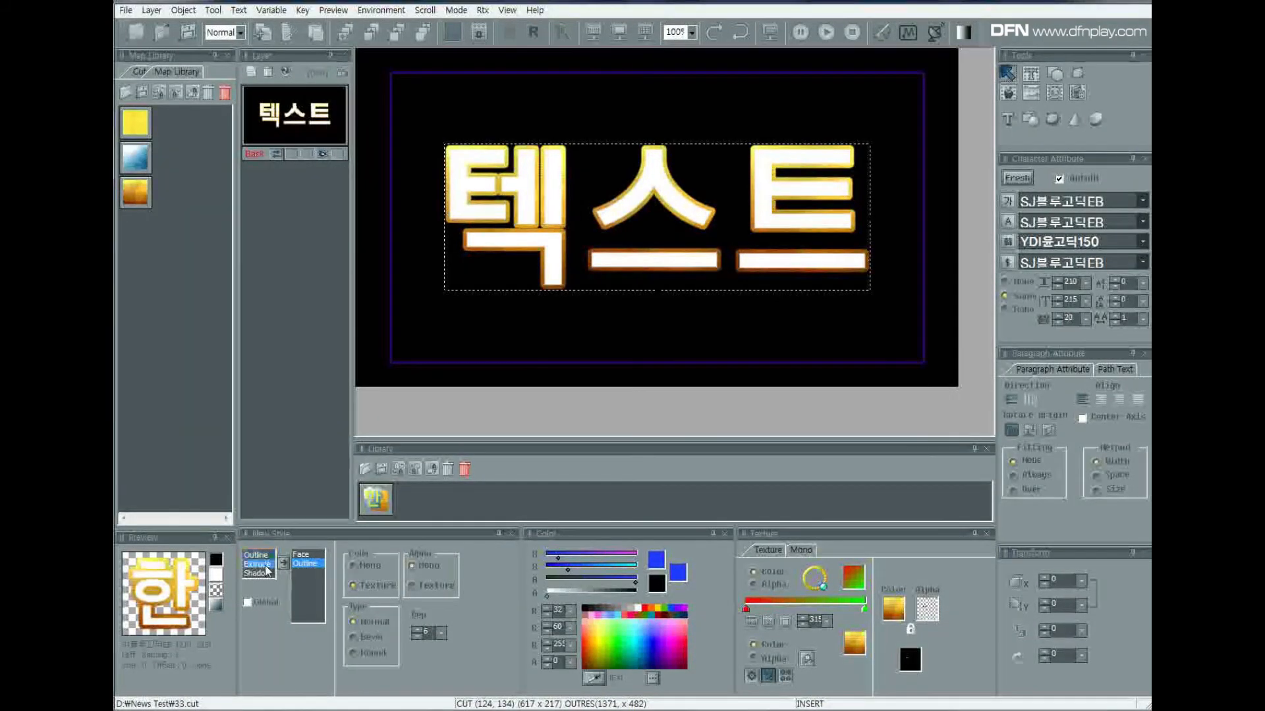
pyautogui.click(283, 563)
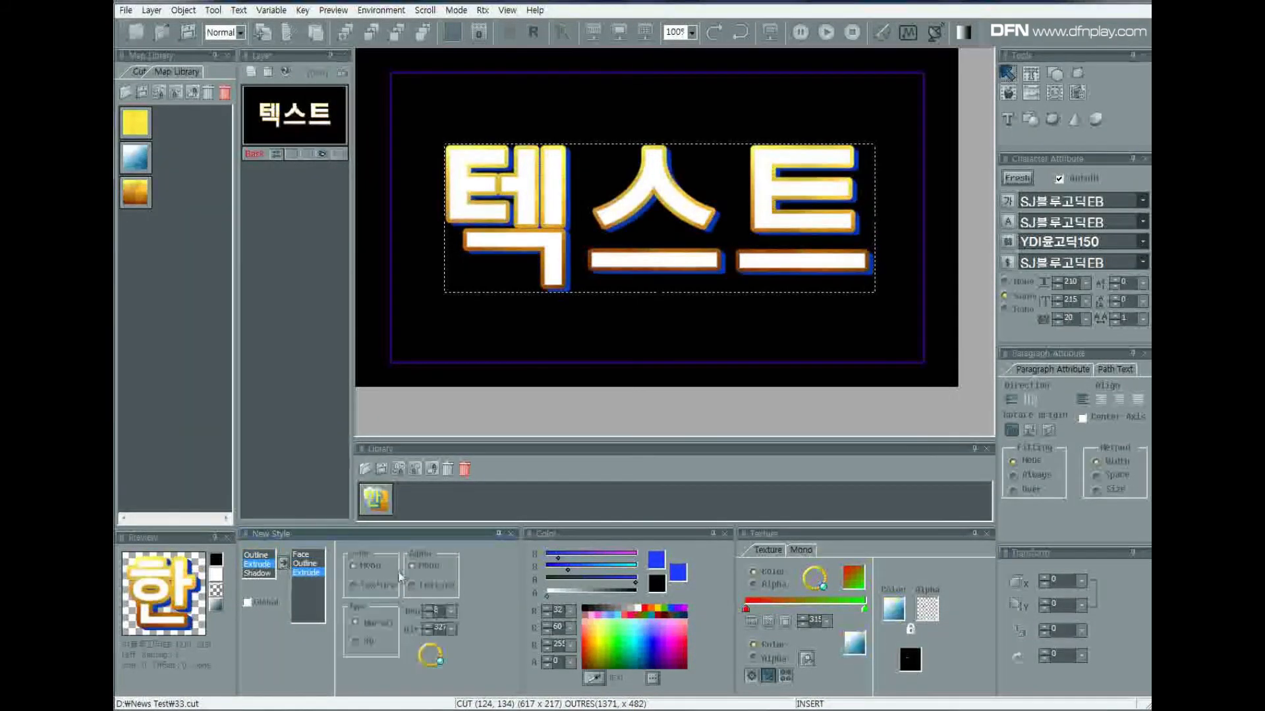
pyautogui.click(452, 614)
pyautogui.click(428, 680)
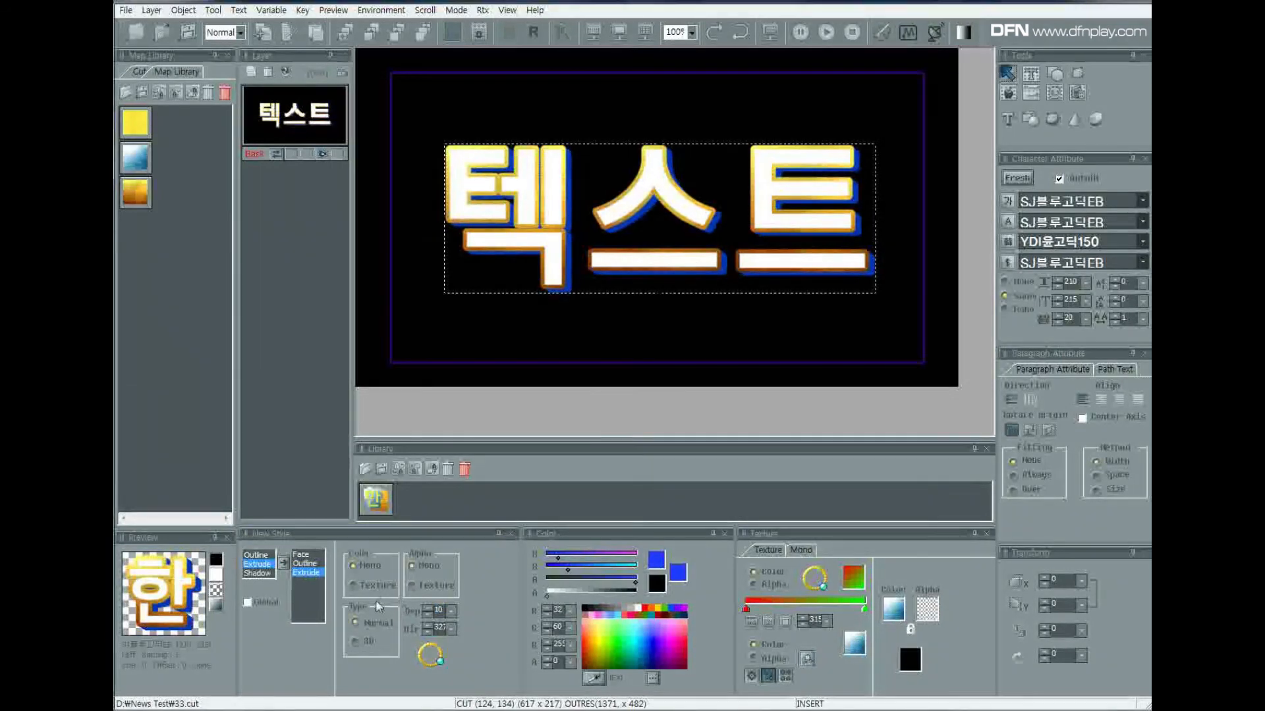
# Load the bronz228.tga texture from the map folder and apply it as the extrude's colour.
pyautogui.click(807, 659)
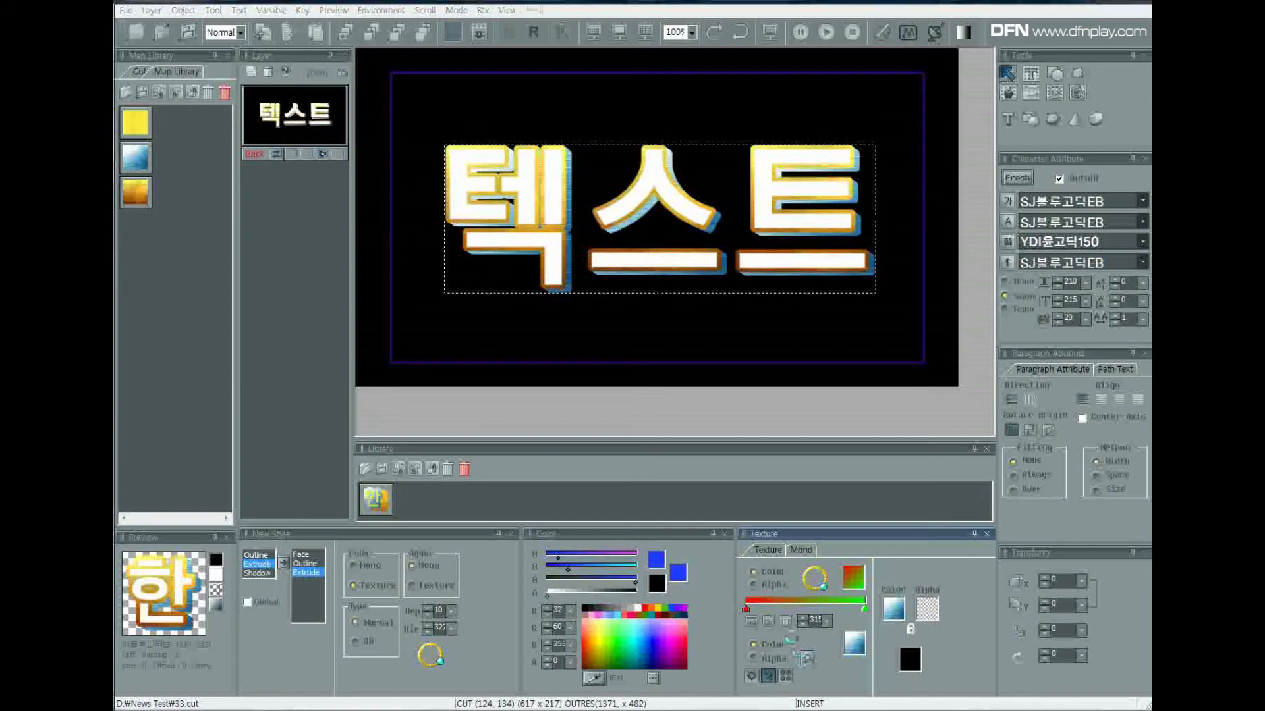
pyautogui.scroll(10, 636, 212)
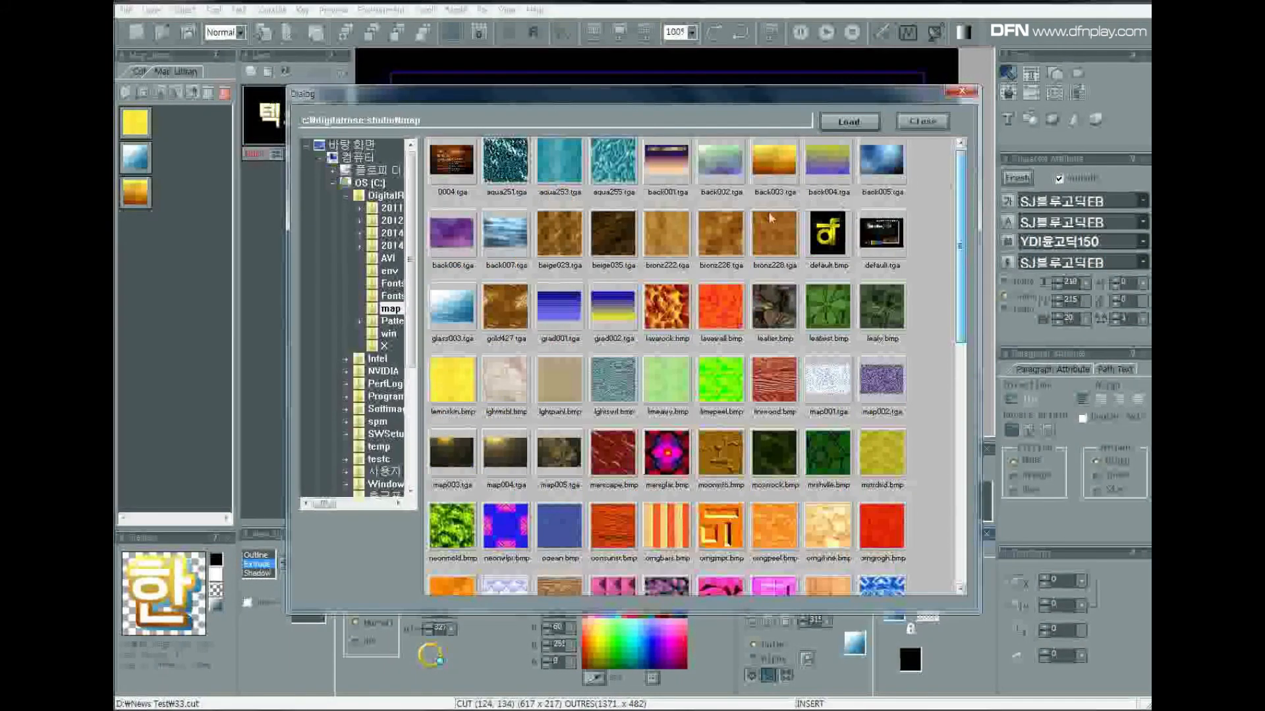
pyautogui.click(721, 234)
pyautogui.click(677, 234)
pyautogui.click(774, 235)
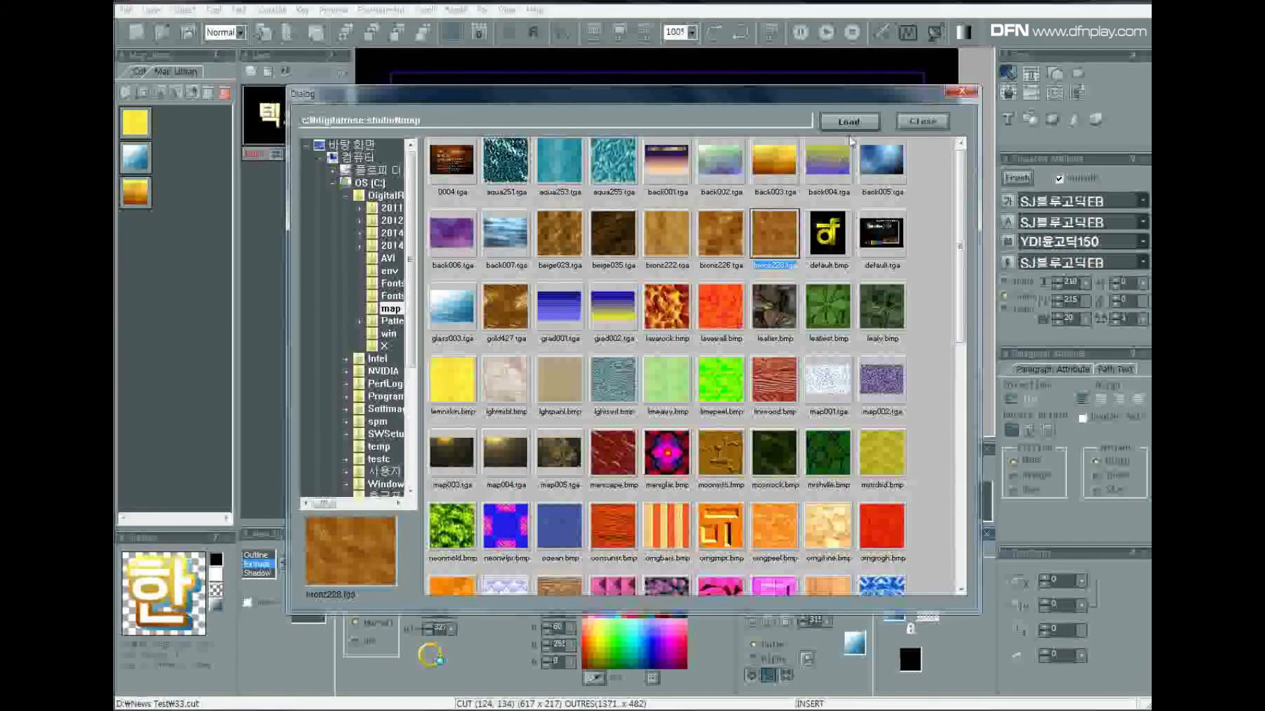
pyautogui.click(849, 124)
pyautogui.moveTo(856, 650); pyautogui.dragTo(896, 616)
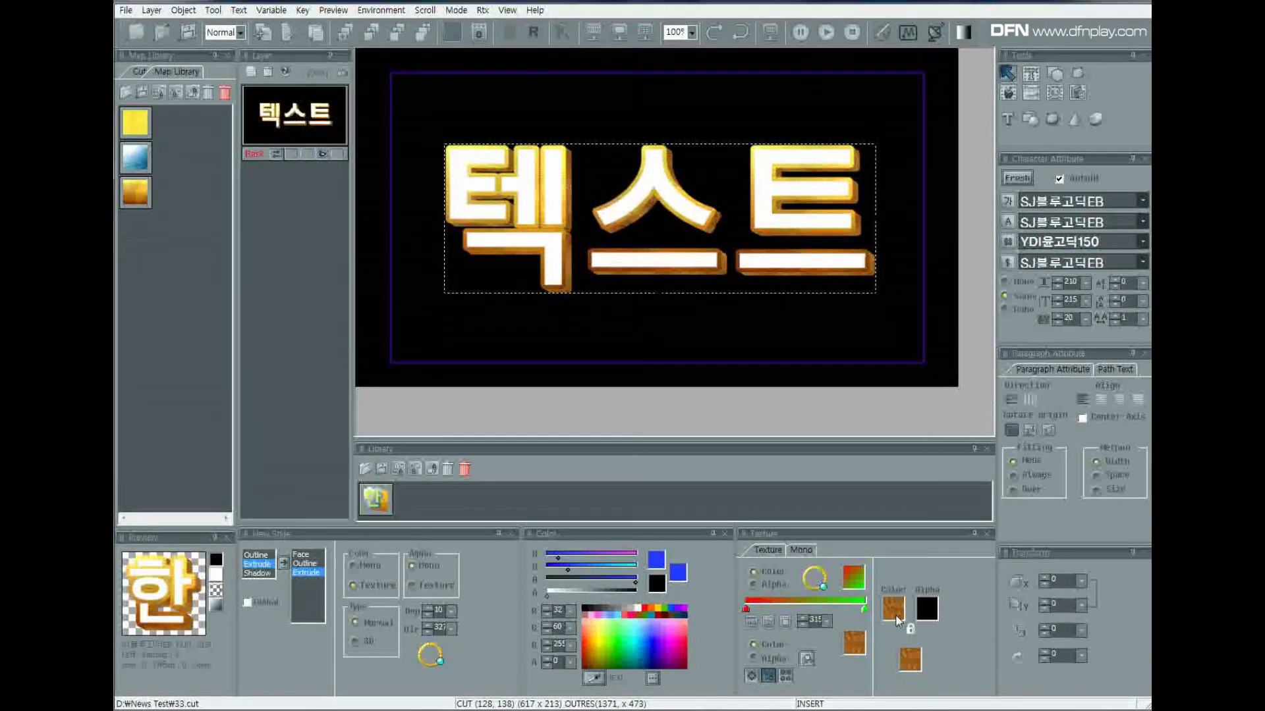
# Set the outline's depth to 2.
pyautogui.click(304, 563)
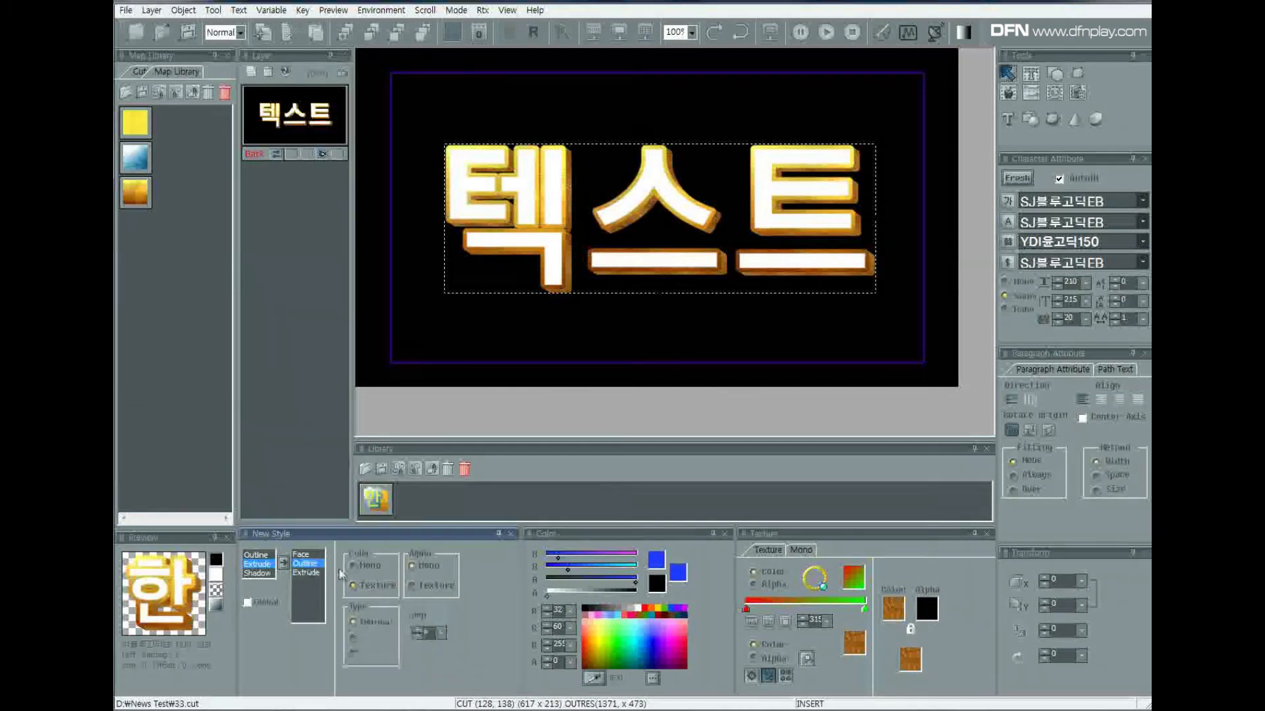
pyautogui.click(441, 632)
pyautogui.click(417, 659)
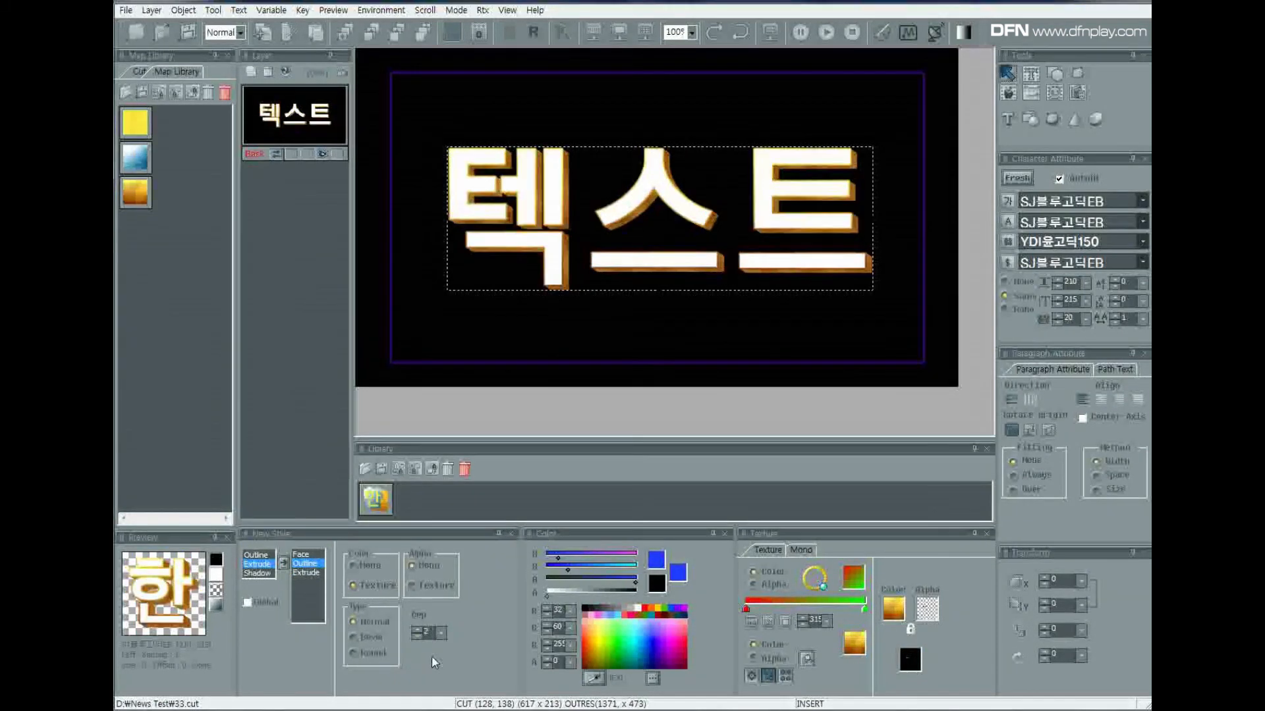